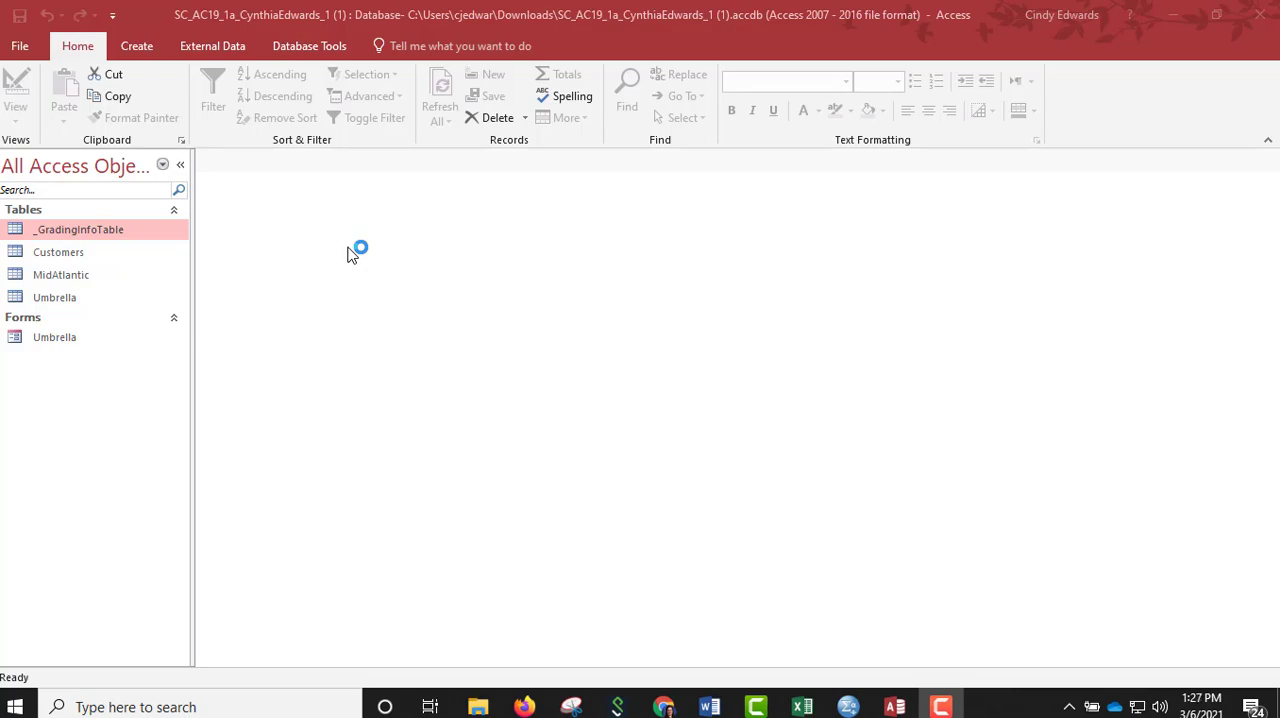
Start saving a copy of the database in Access Database (*.accdb) format in the access 2019 folder under MCCC.
click(22, 47)
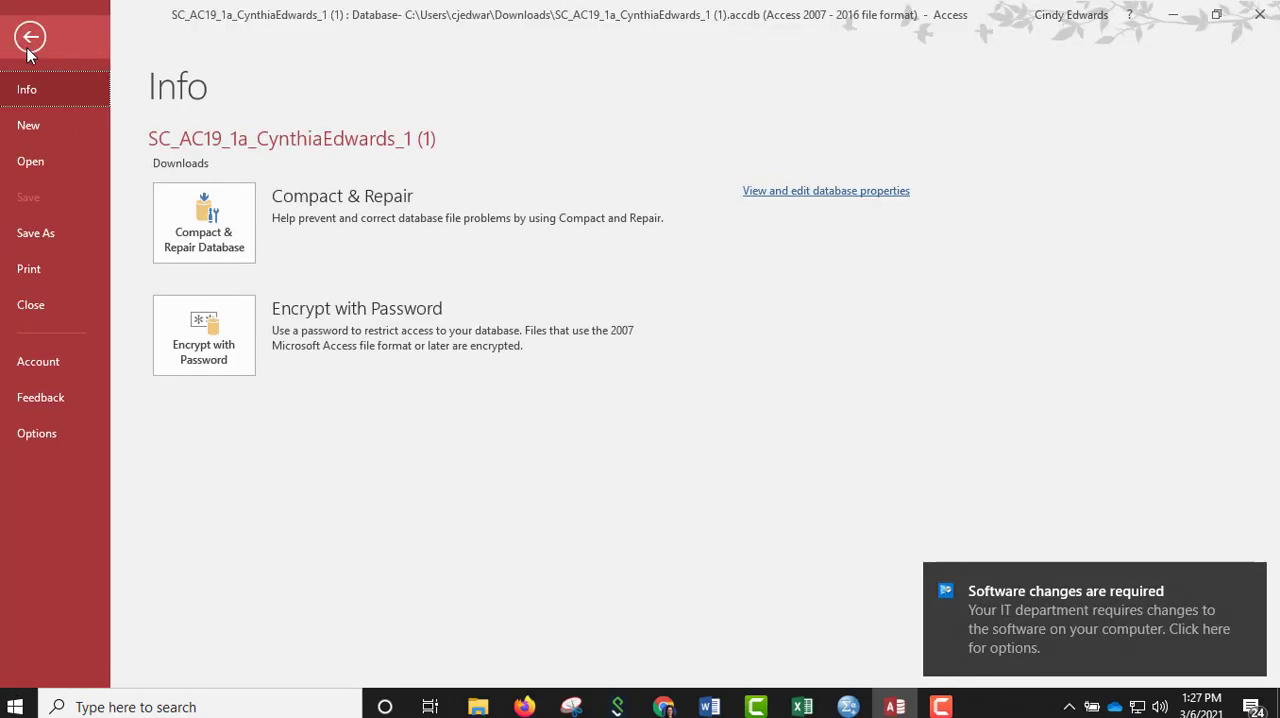
click(32, 240)
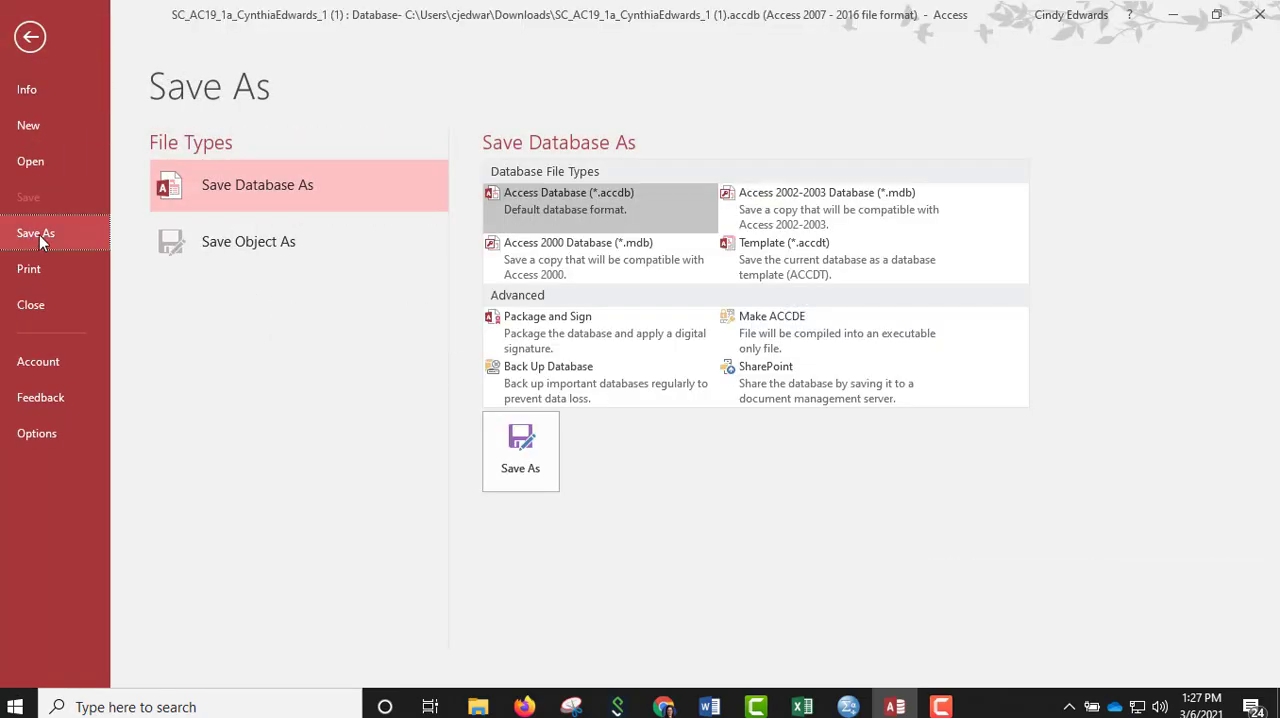
click(268, 196)
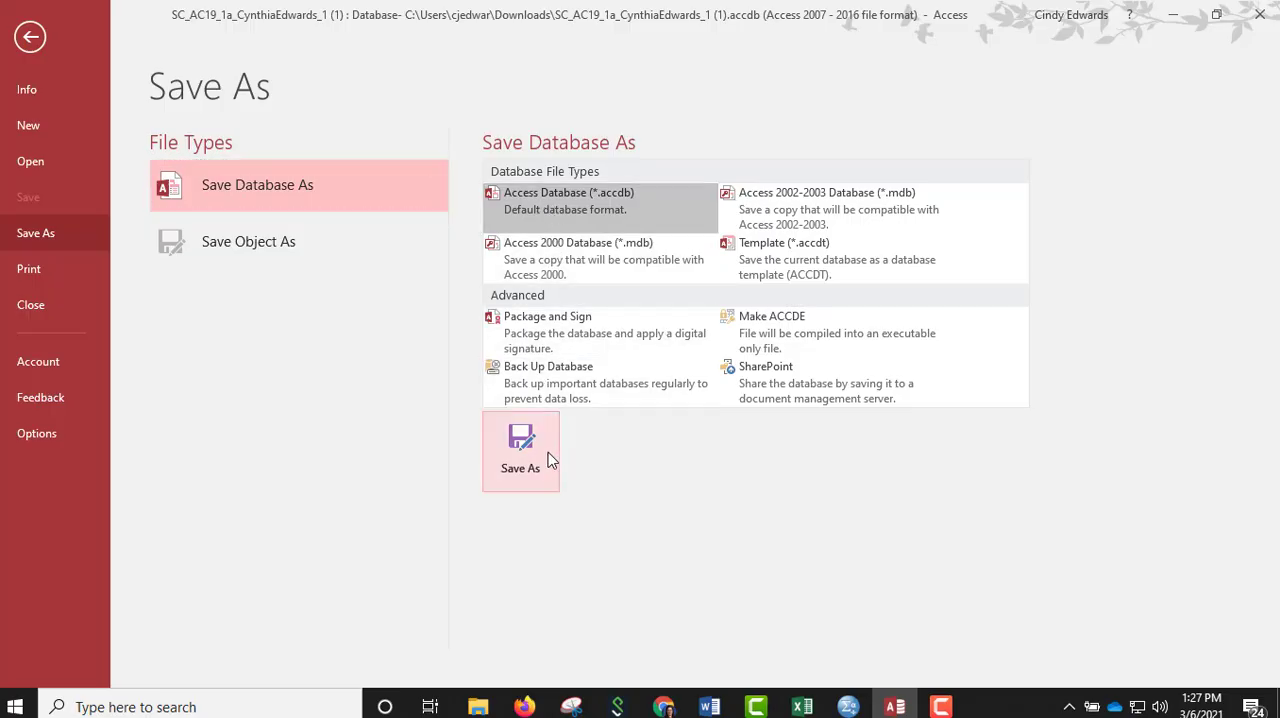
click(521, 455)
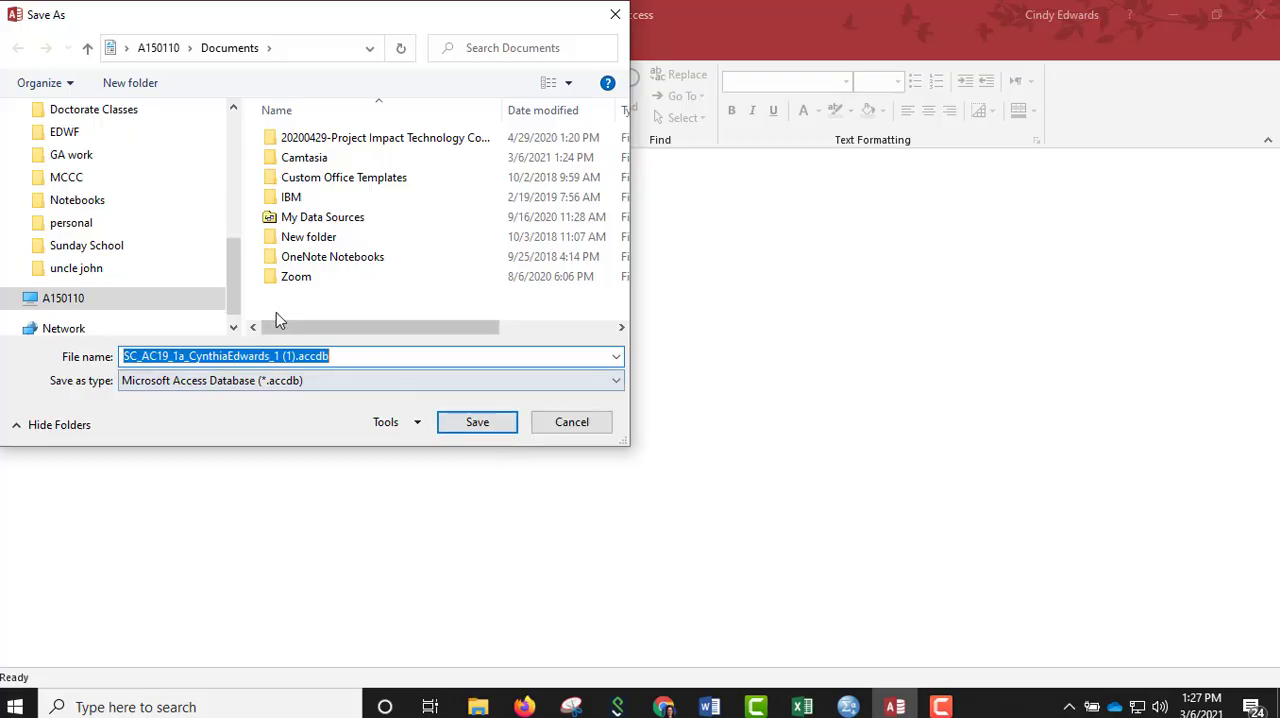
mouse_move(232, 281)
mouse_down()
mouse_move(226, 226)
mouse_move(223, 281)
mouse_up()
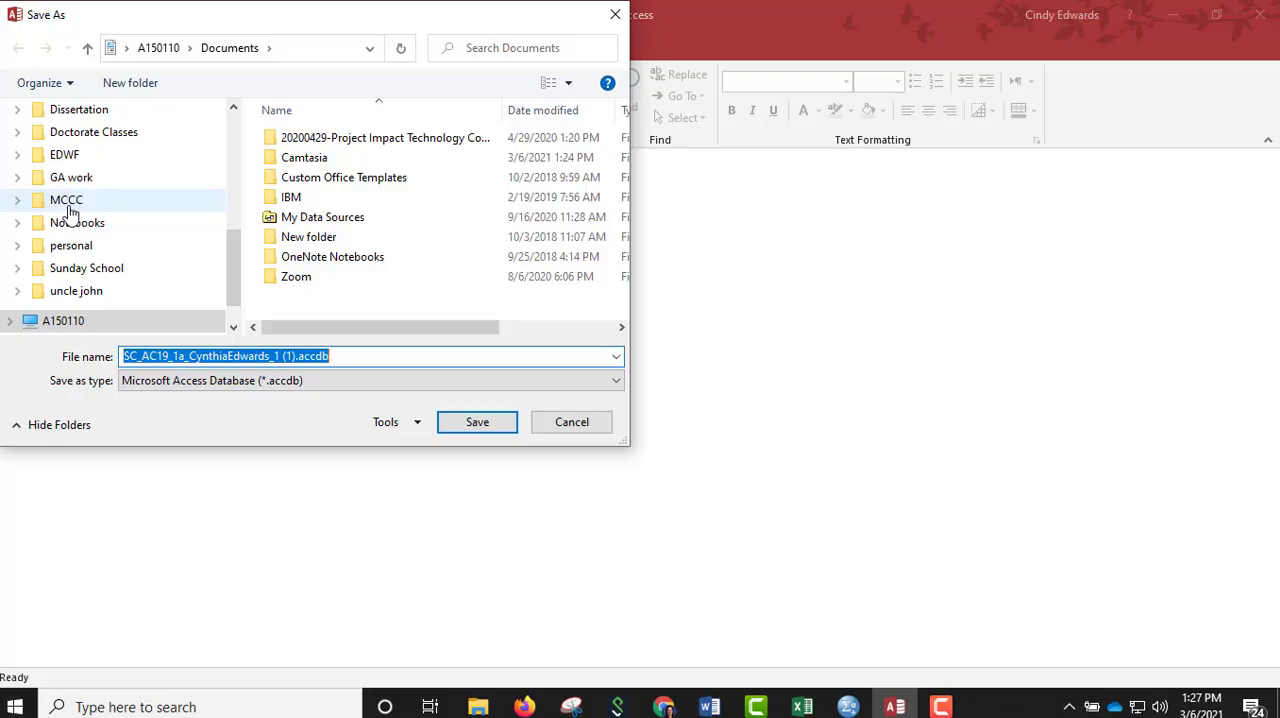
click(66, 208)
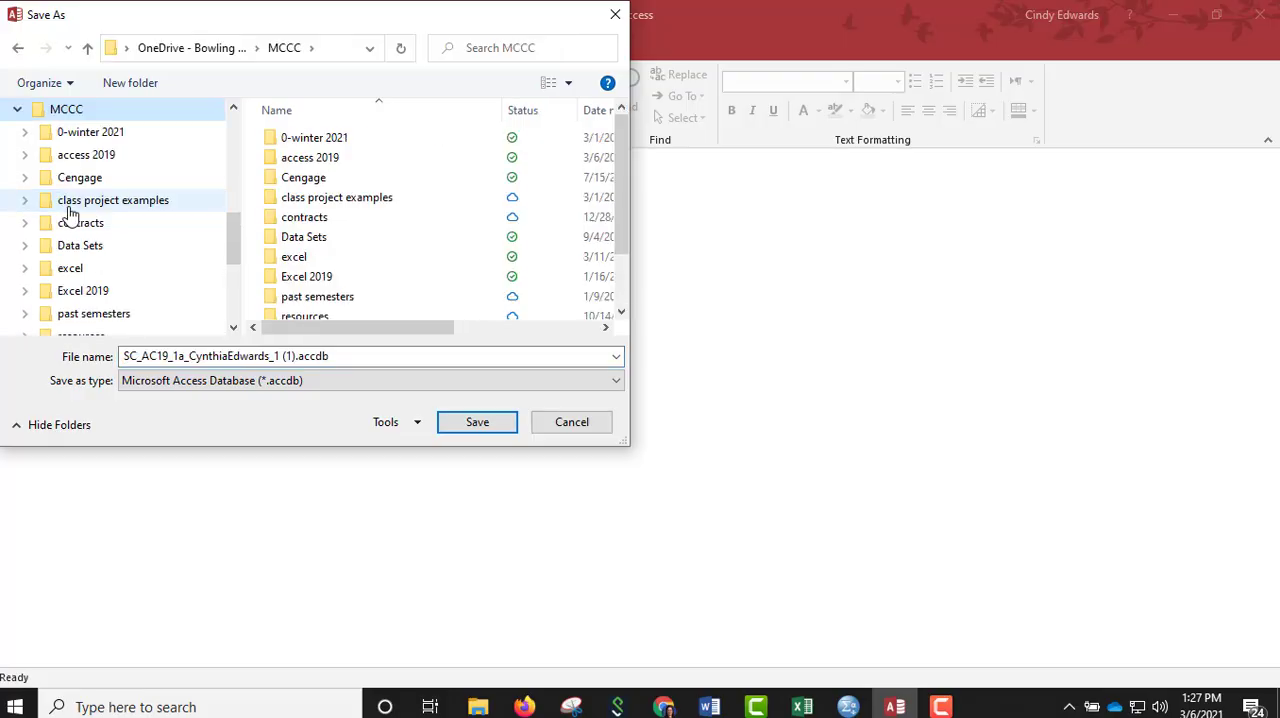
double_click(297, 165)
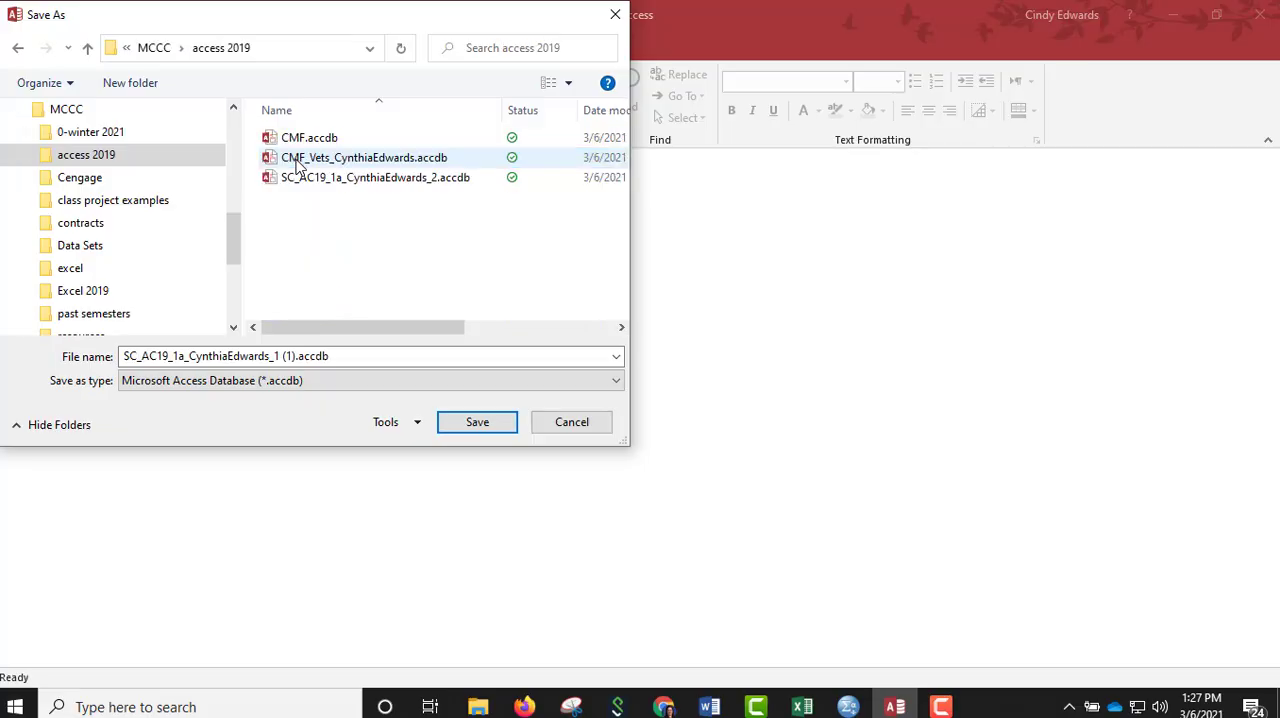
Change the file name's ending to _2, dropping the extra (1), and save the copy over the existing file.
click(275, 357)
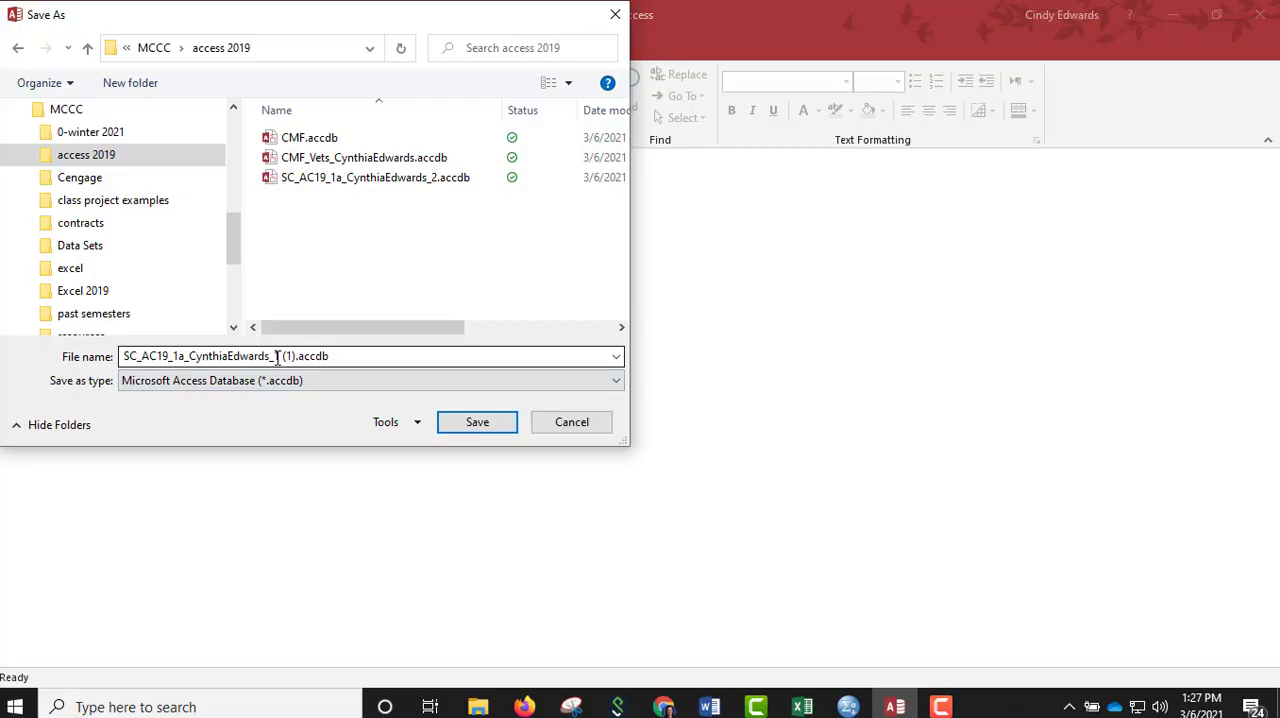
click(277, 357)
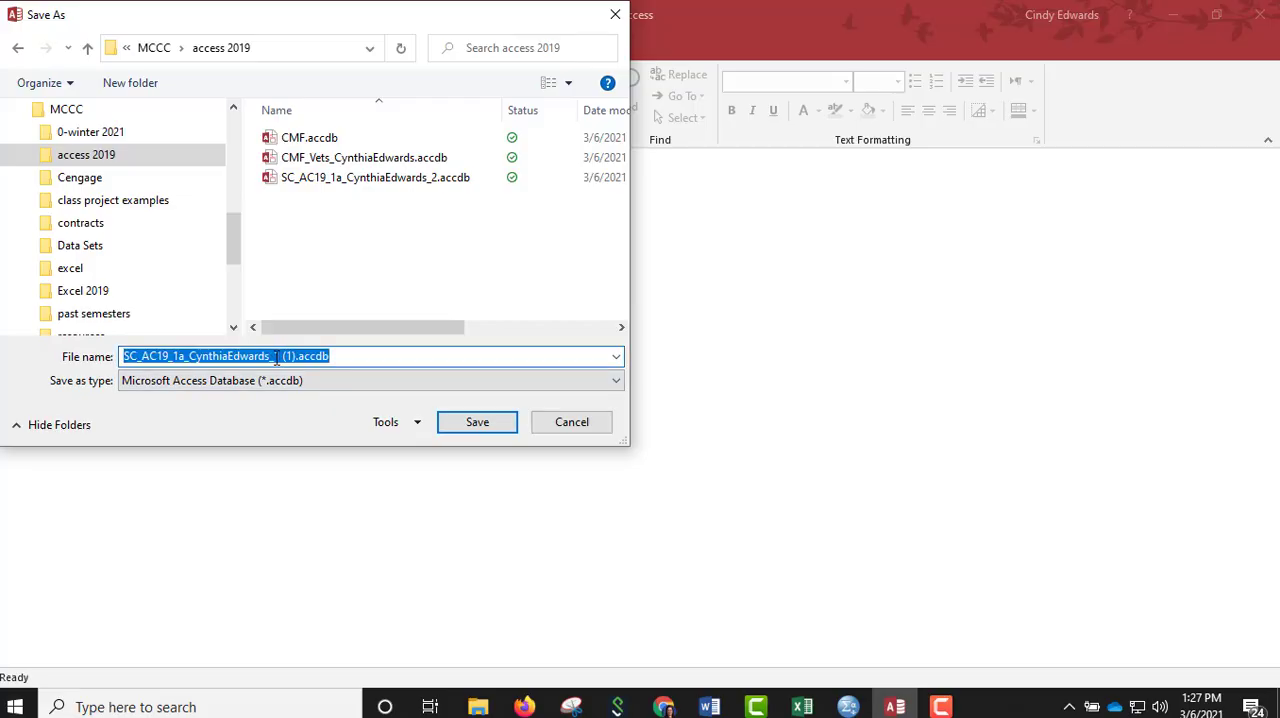
click(275, 357)
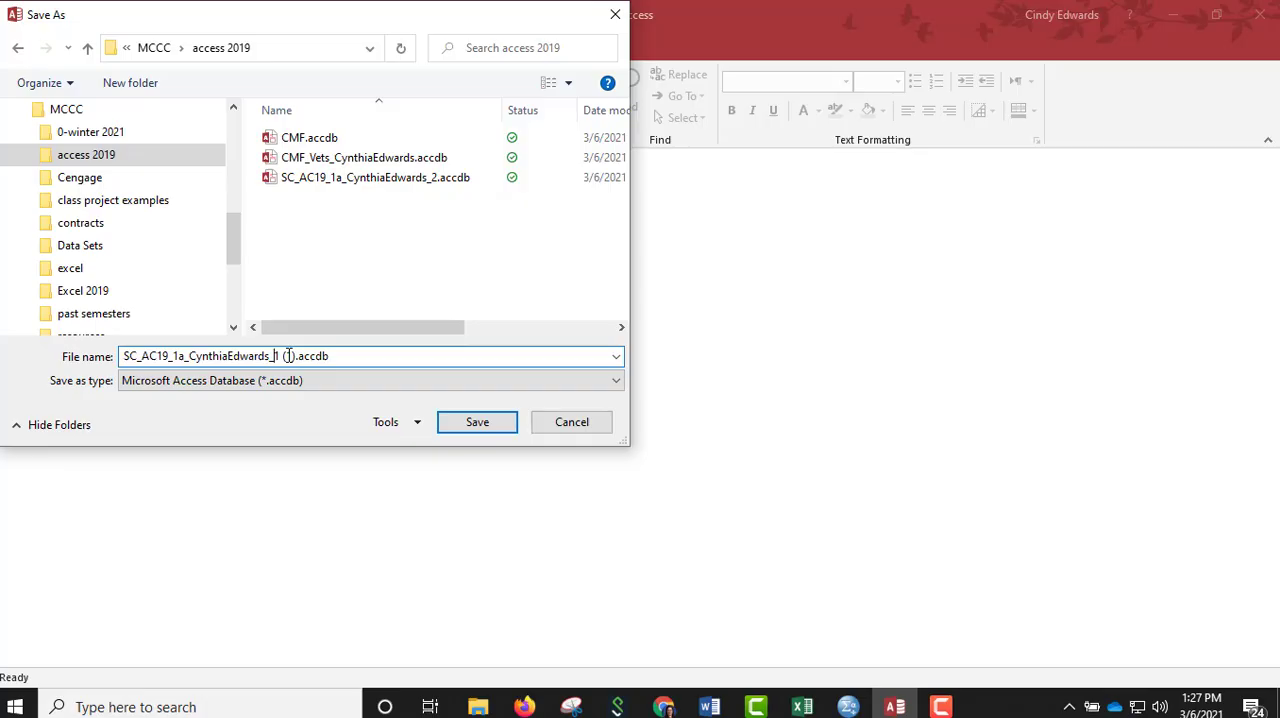
key(Delete)
key(Delete)
key(BackSpace)
key(BackSpace)
key(BackSpace)
text(2)
click(477, 428)
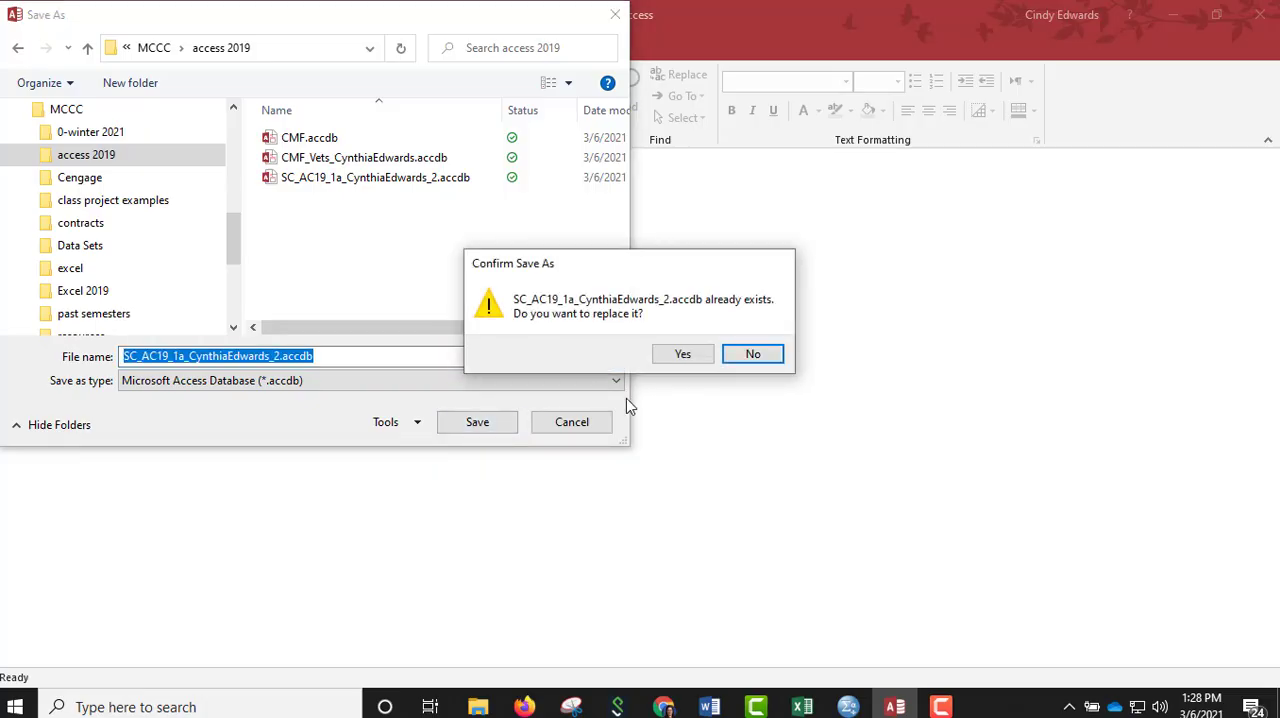
click(683, 357)
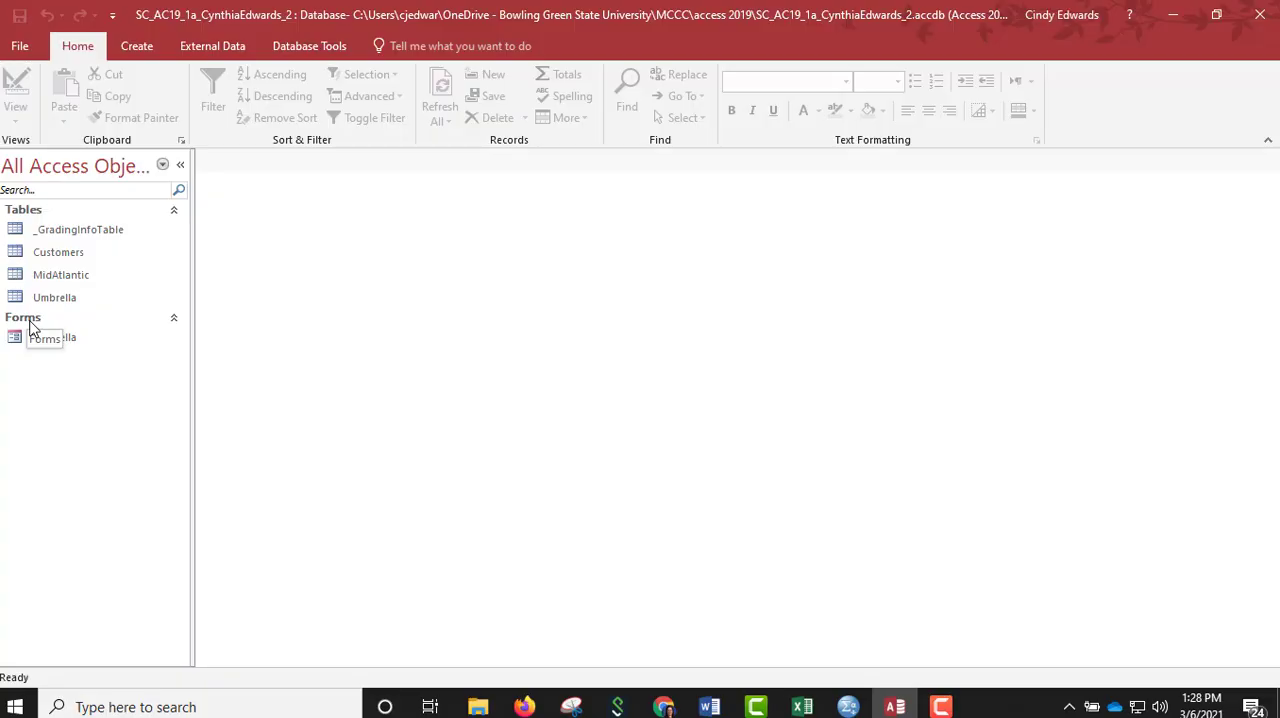
View the _GradingInfoTable records and close the table.
click(52, 237)
double_click(53, 237)
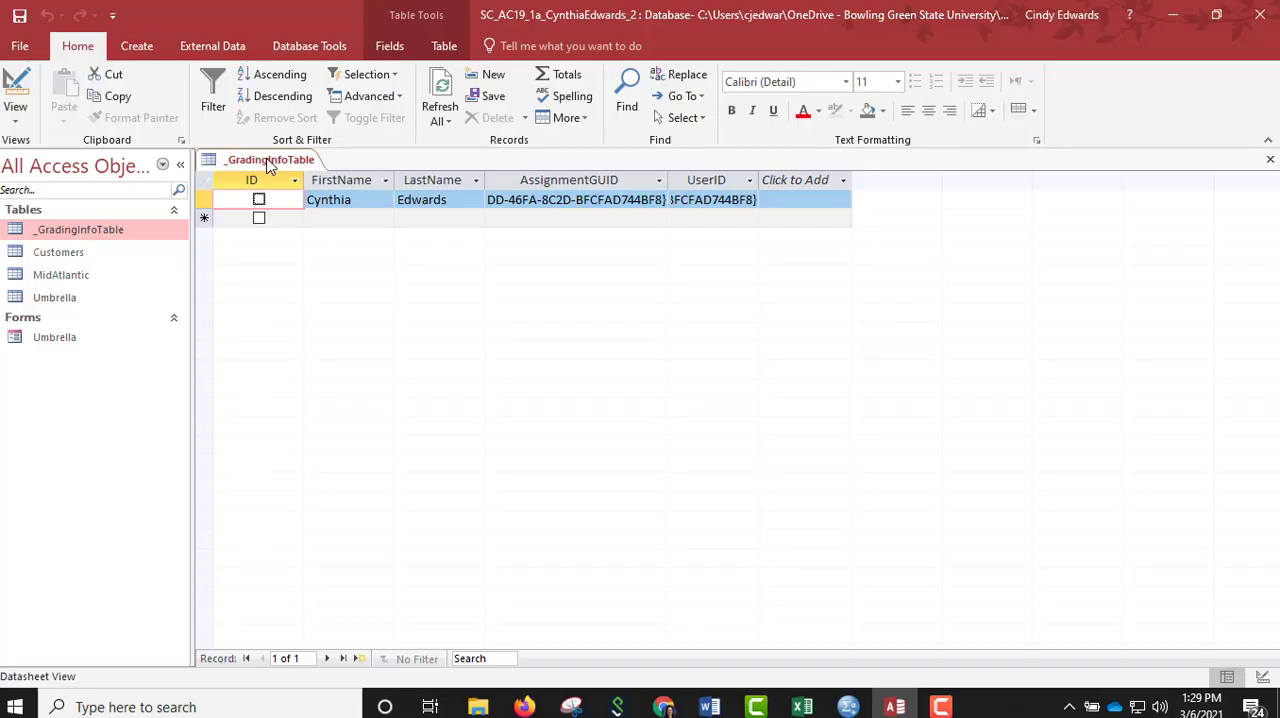
right_click(268, 163)
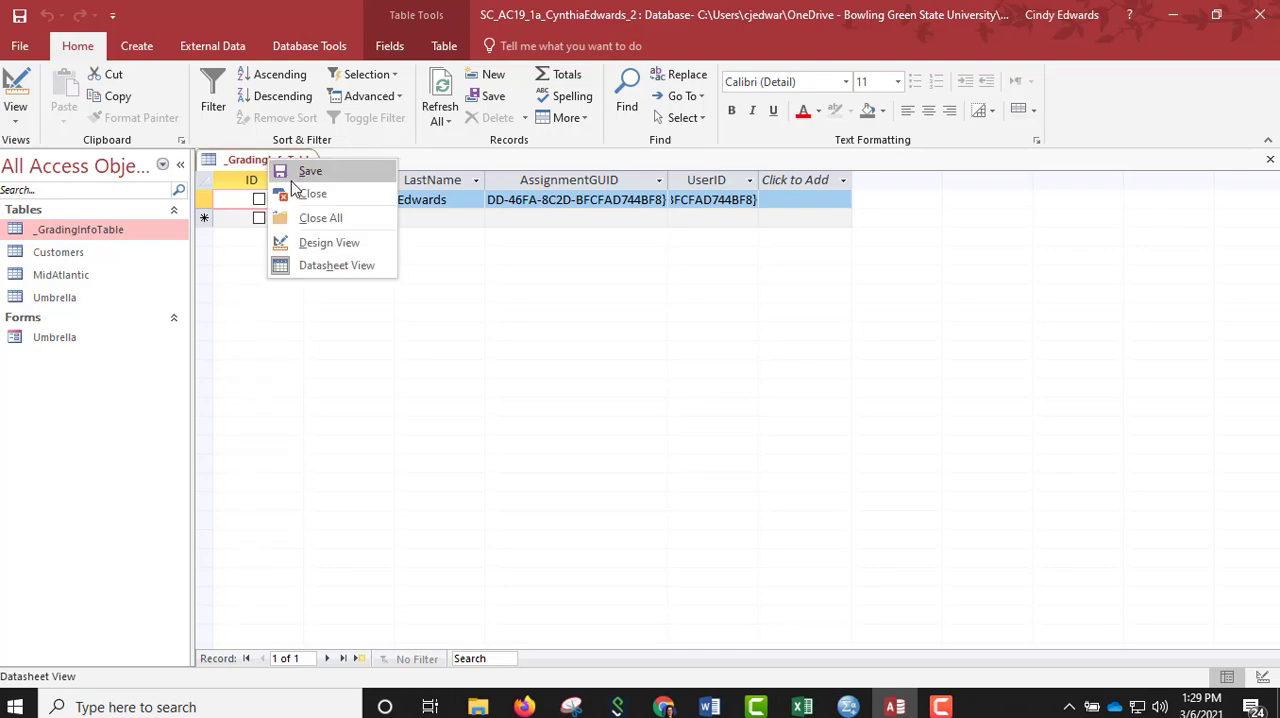
click(293, 194)
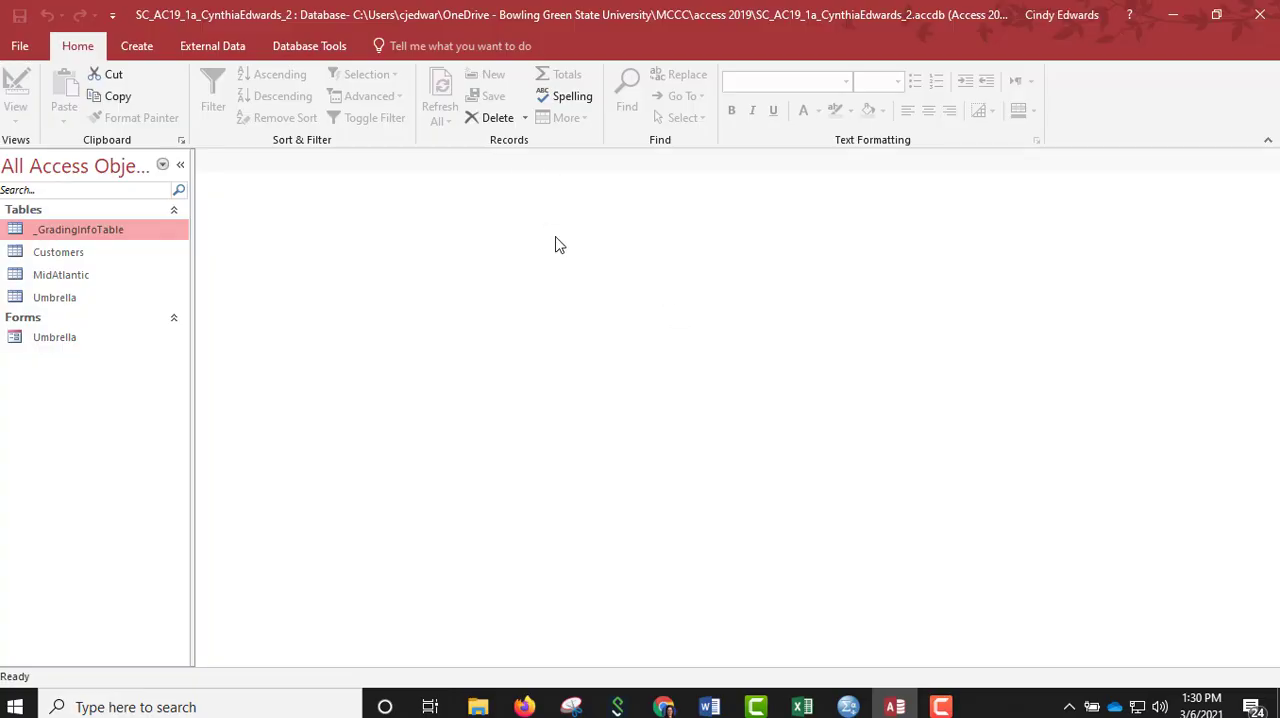
Create a new table in Datasheet View and rename its ID field as PolicyNumber.
click(141, 49)
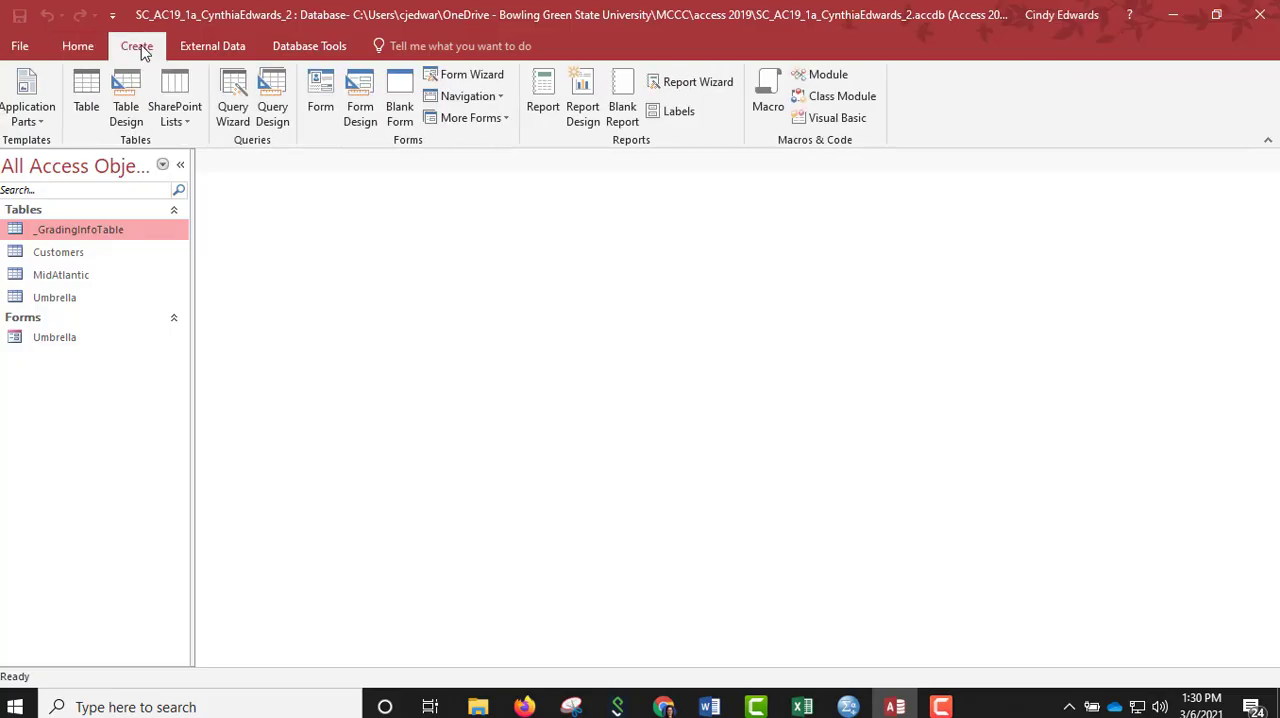
click(86, 108)
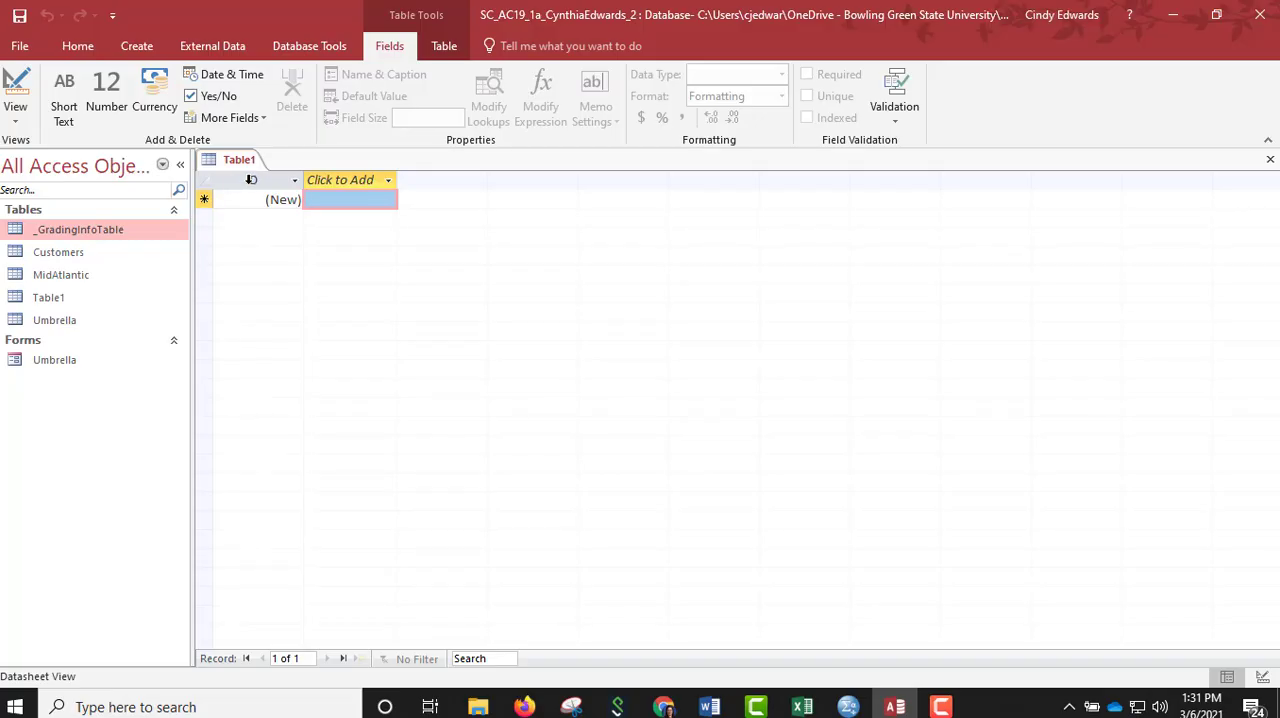
click(251, 186)
right_click(251, 186)
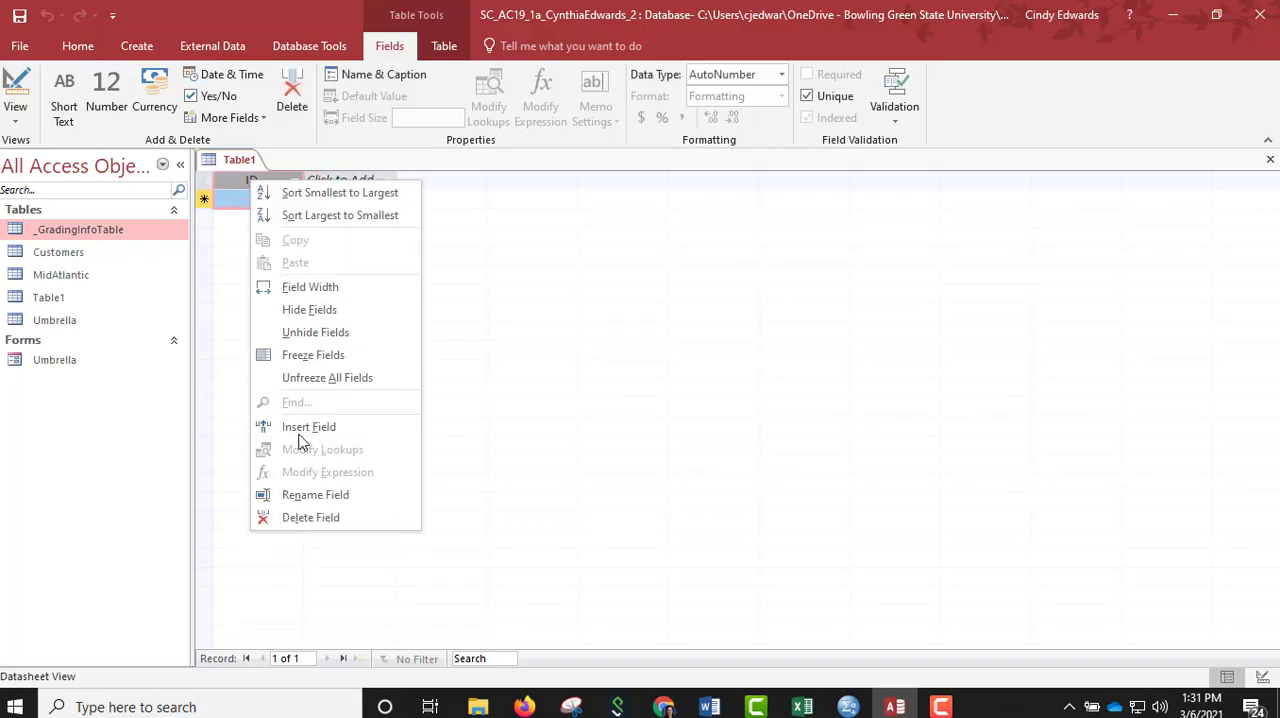
click(316, 495)
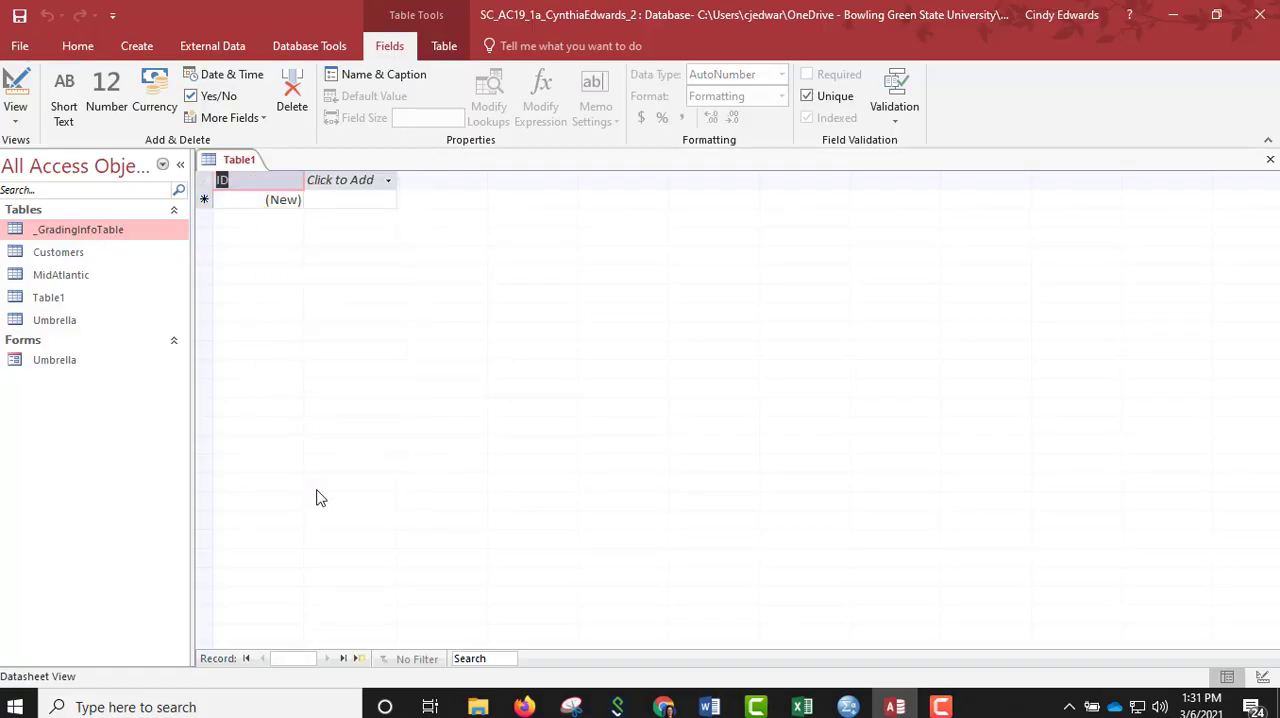
text(PolicyNumber)
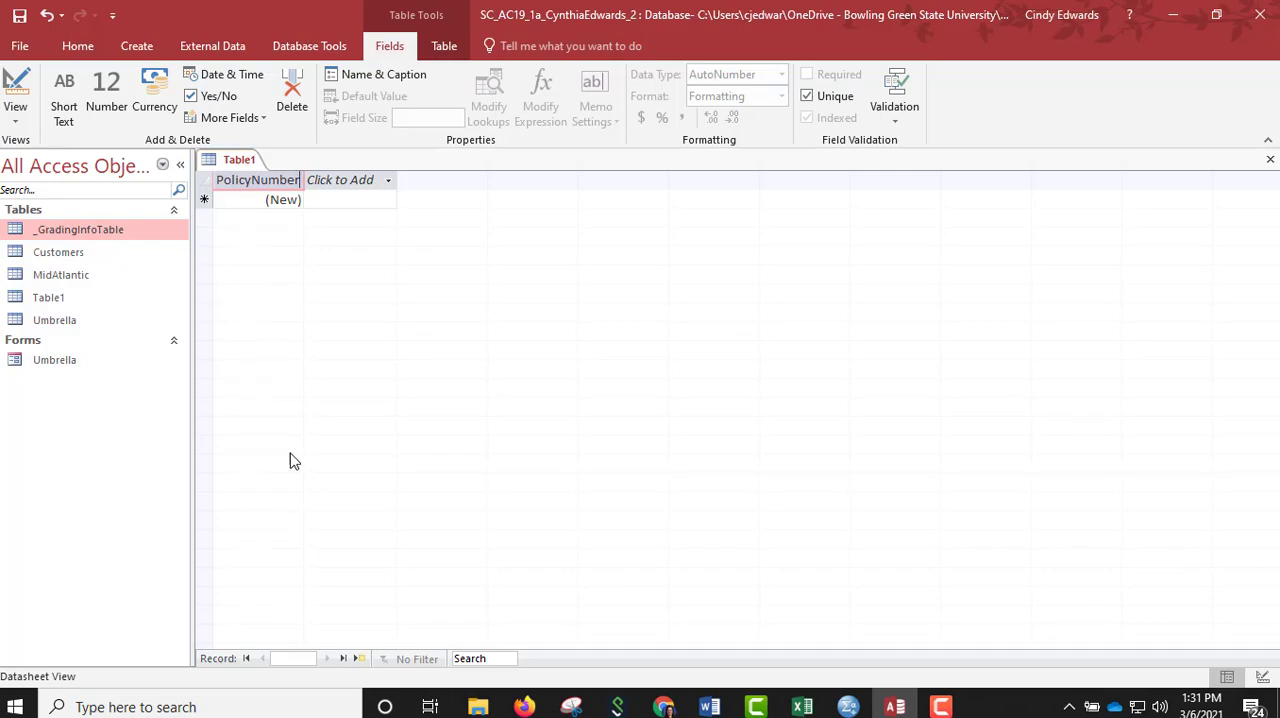
click(252, 201)
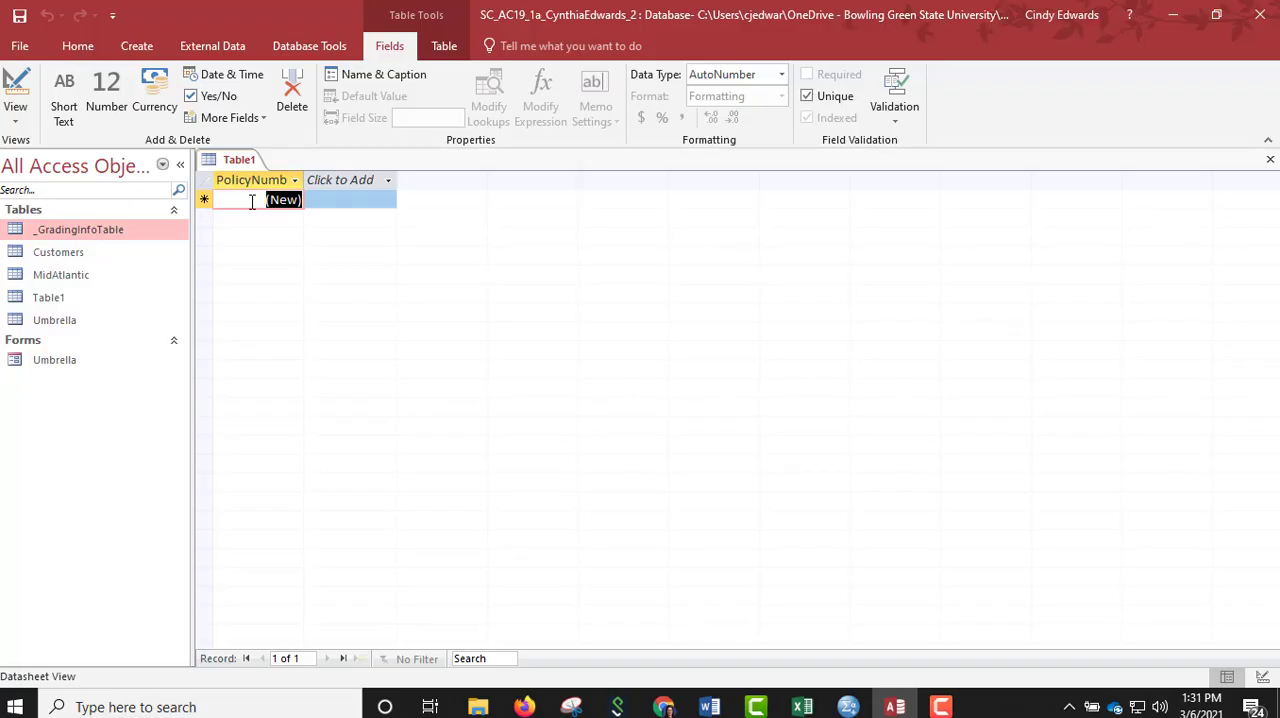
Set the PolicyNumber field's data type to Short Text.
click(252, 202)
click(781, 74)
click(729, 93)
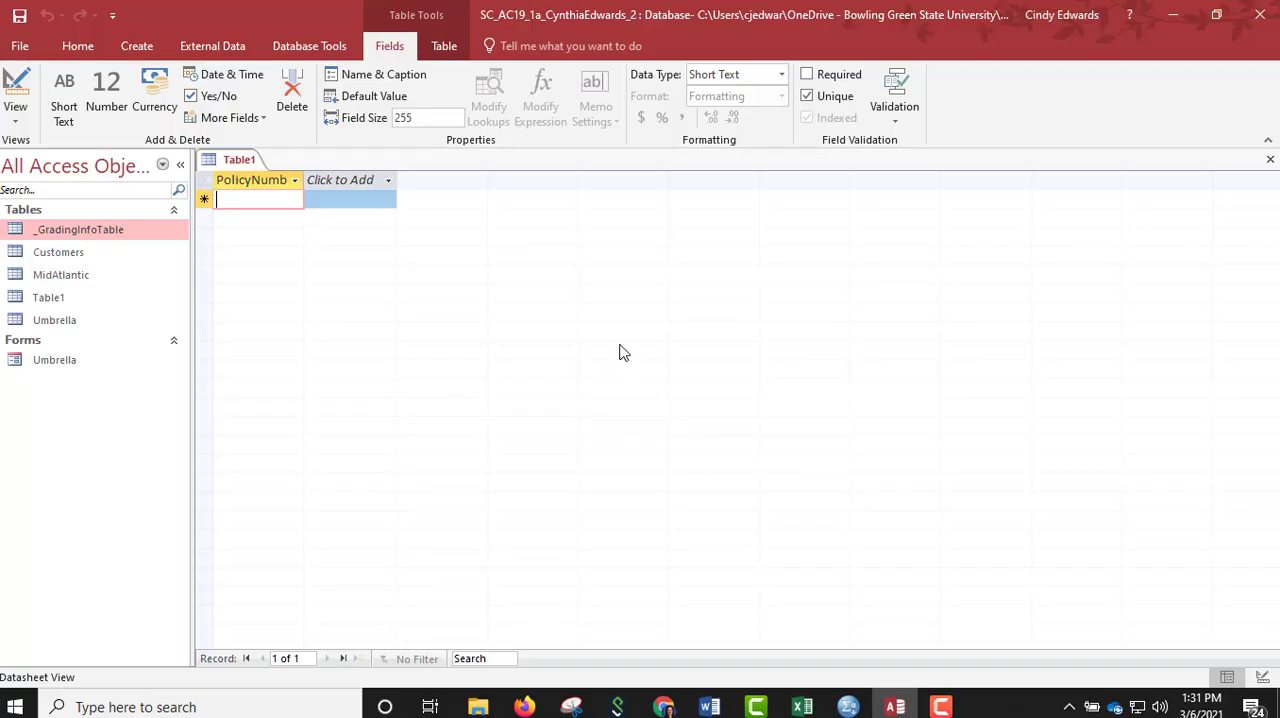
Add a Short Text field named CustomerID after PolicyNumber and set its field size to 7.
click(388, 184)
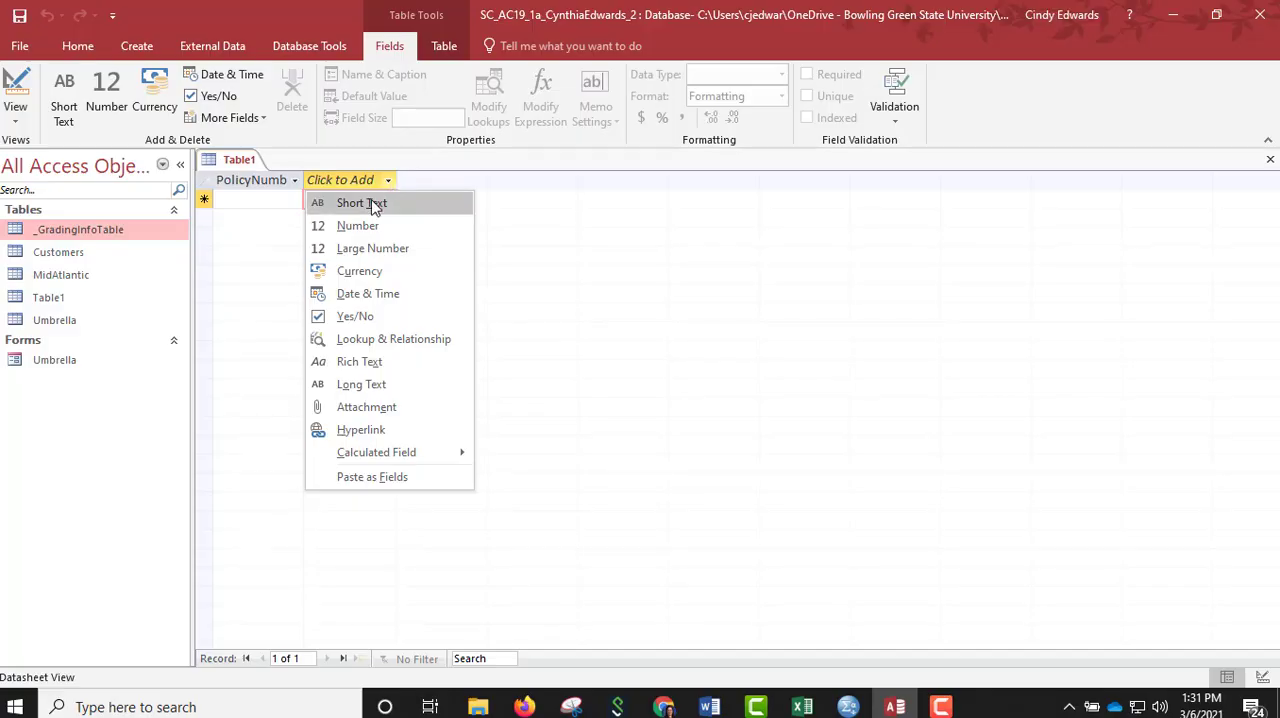
click(371, 203)
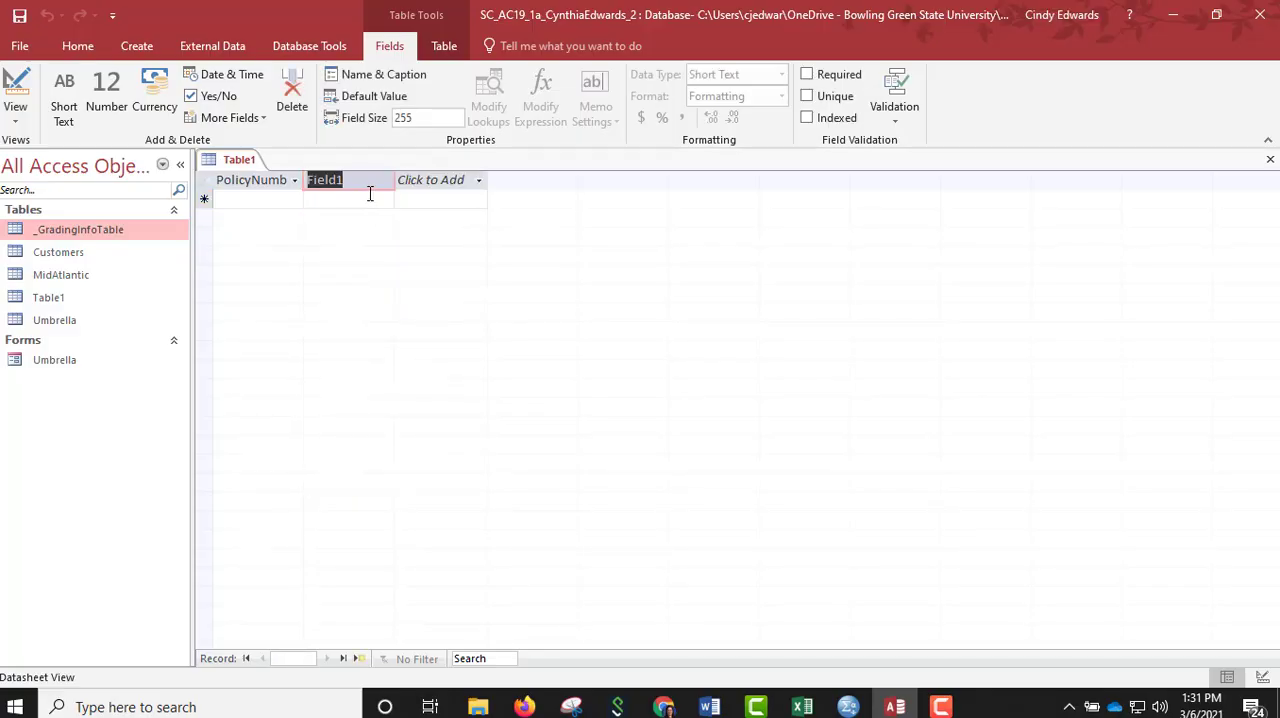
text(CustomerID)
click(358, 201)
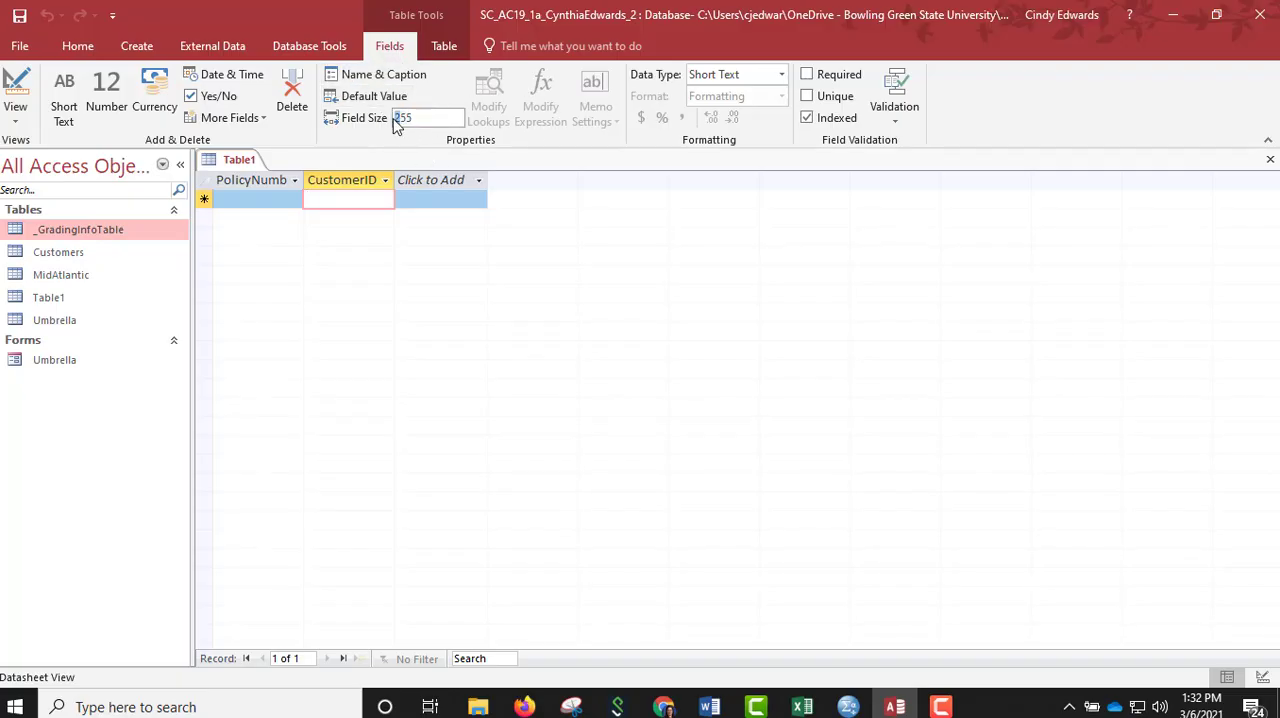
drag(393, 118, 430, 118)
text(7)
Add a Currency field named PersonalProperty after the CustomerID field.
click(477, 182)
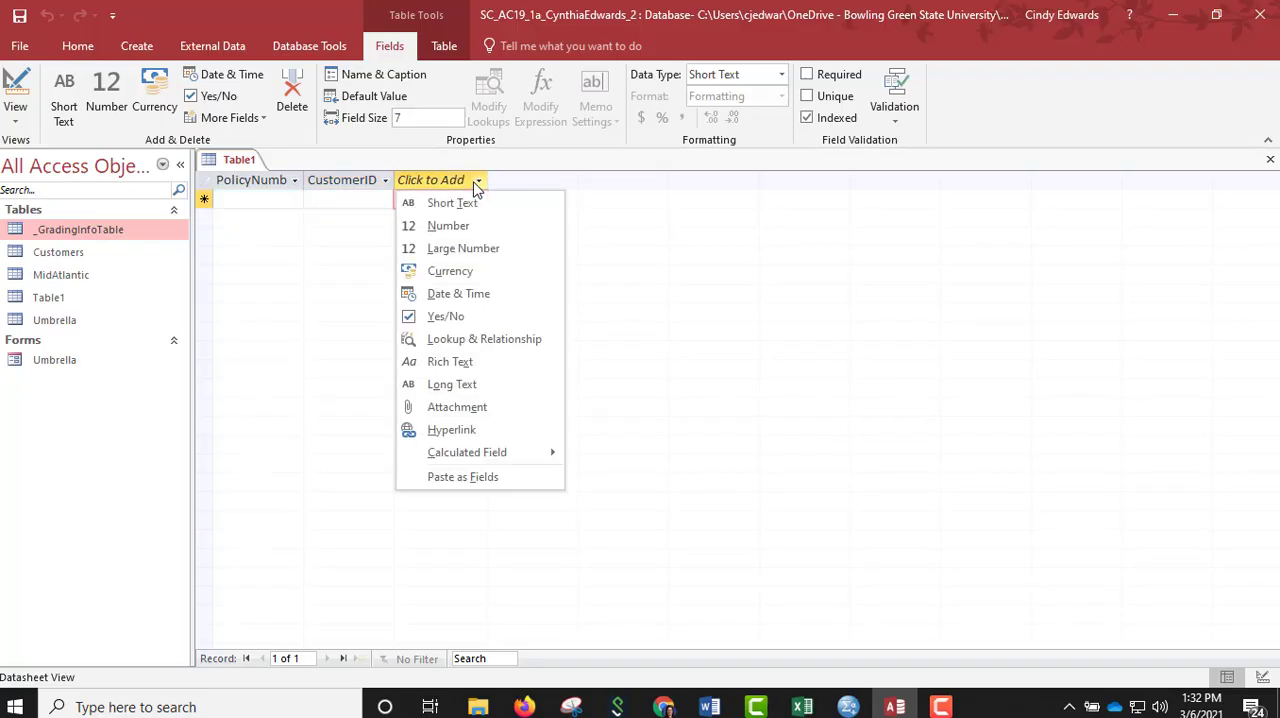
click(472, 272)
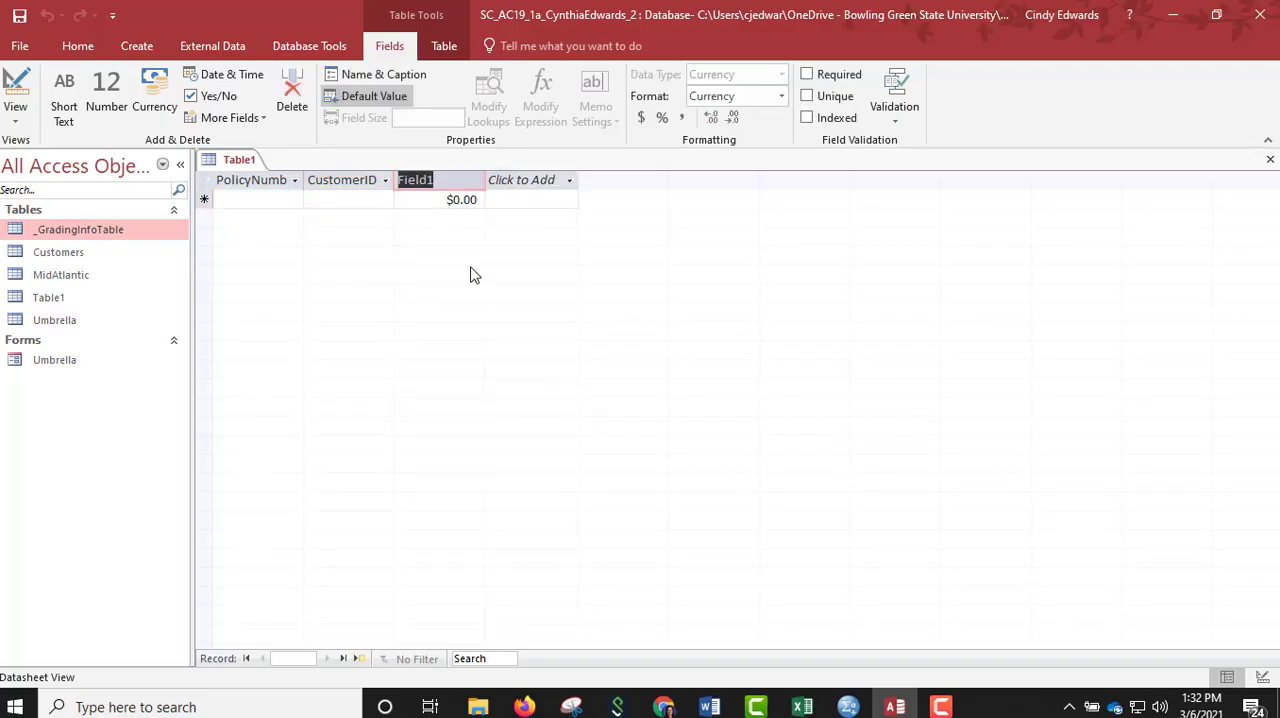
text(Personal)
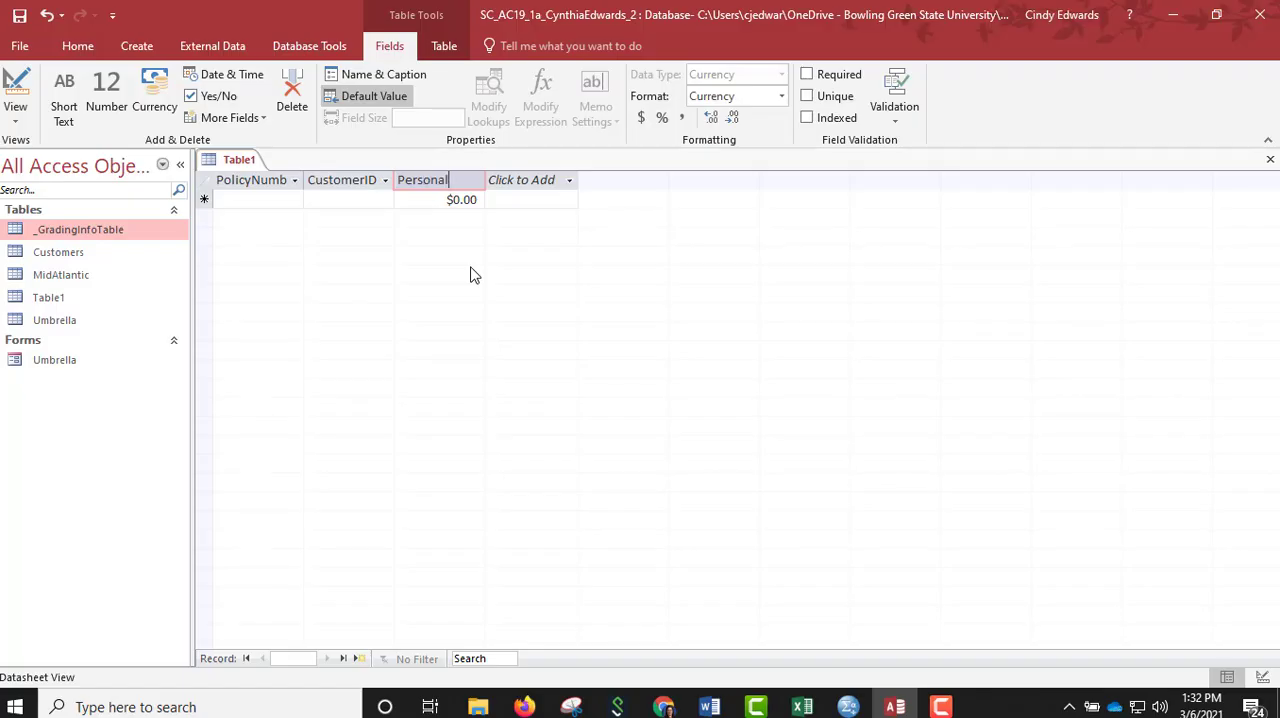
text(Property)
key(Return)
click(430, 200)
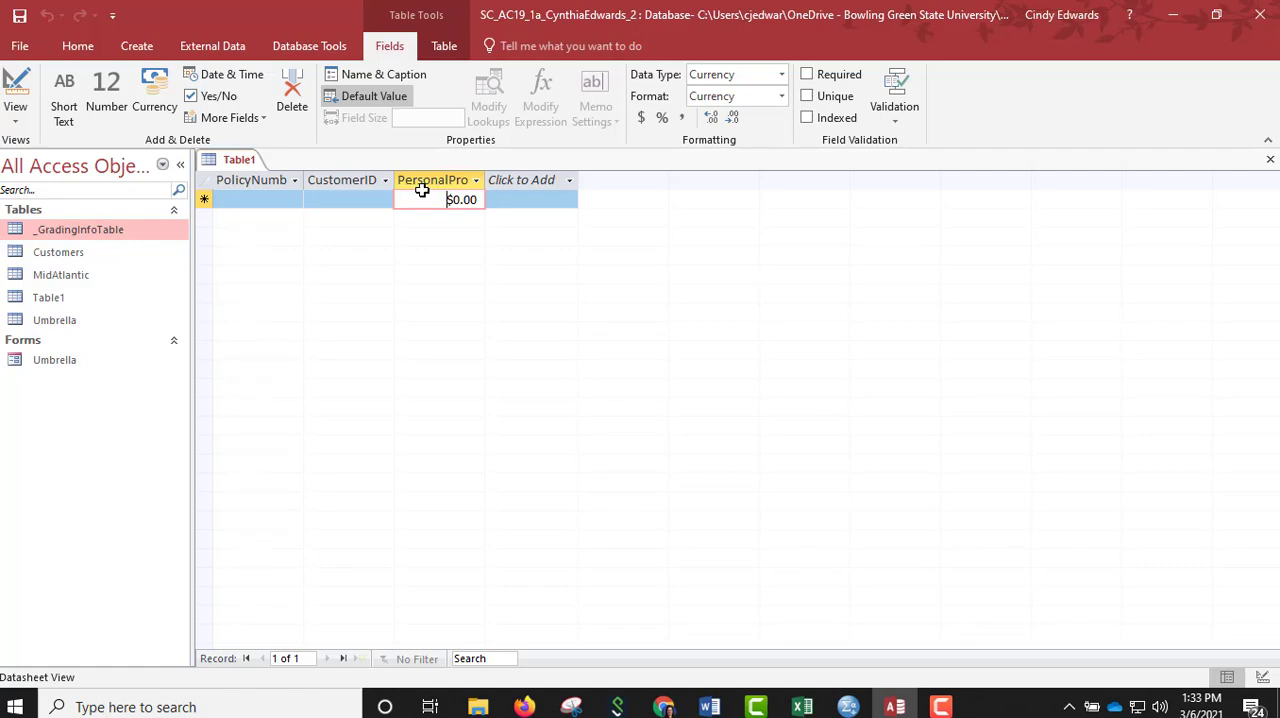
Save the new table with the name Renters.
right_click(240, 165)
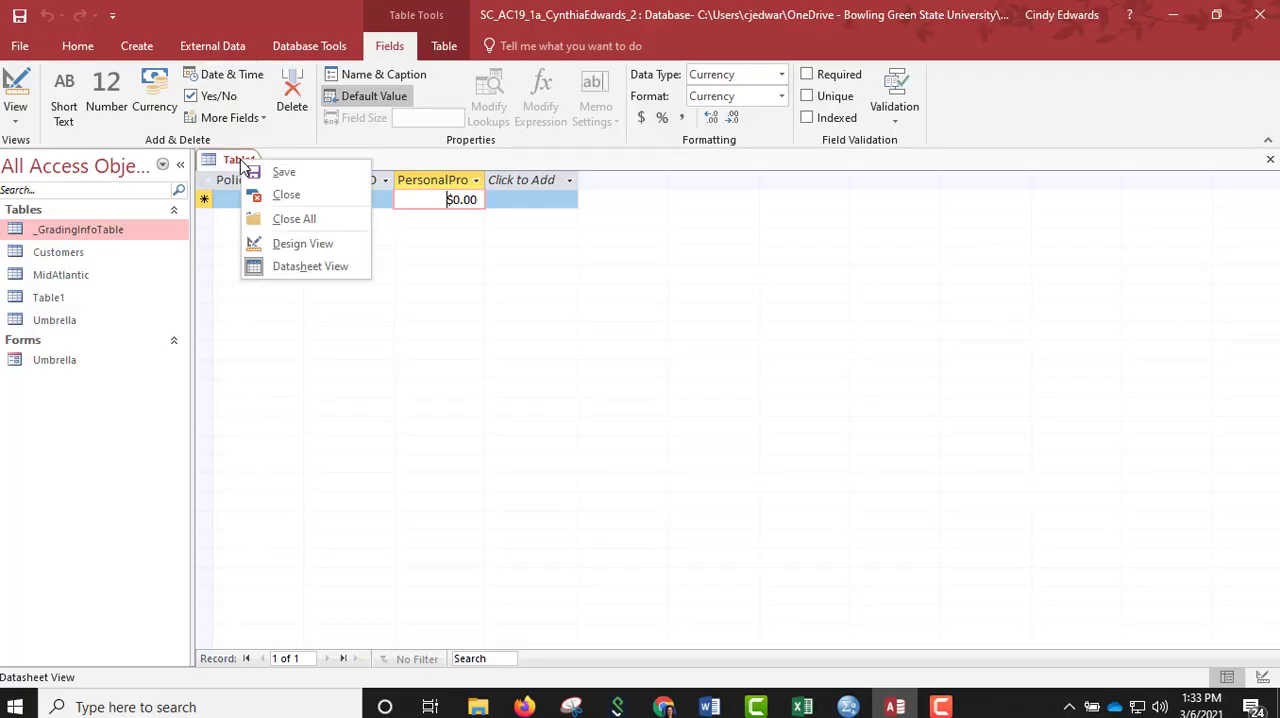
click(256, 176)
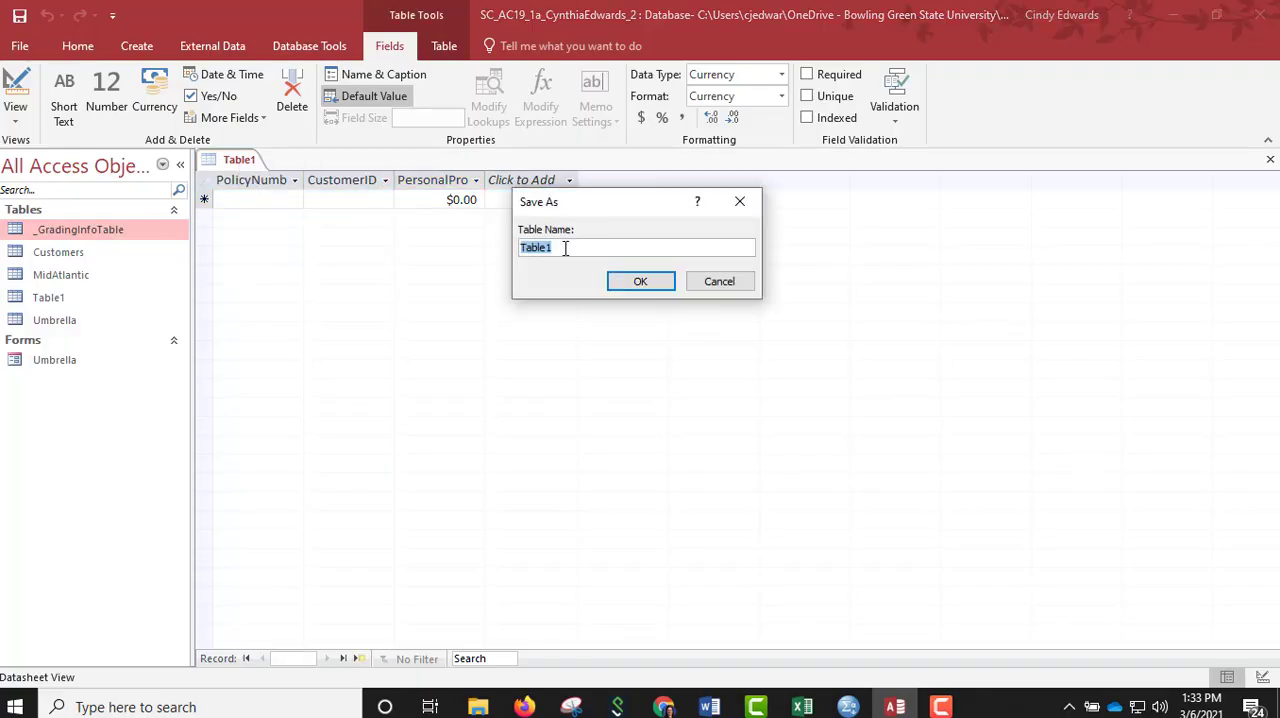
text(Renters)
click(634, 285)
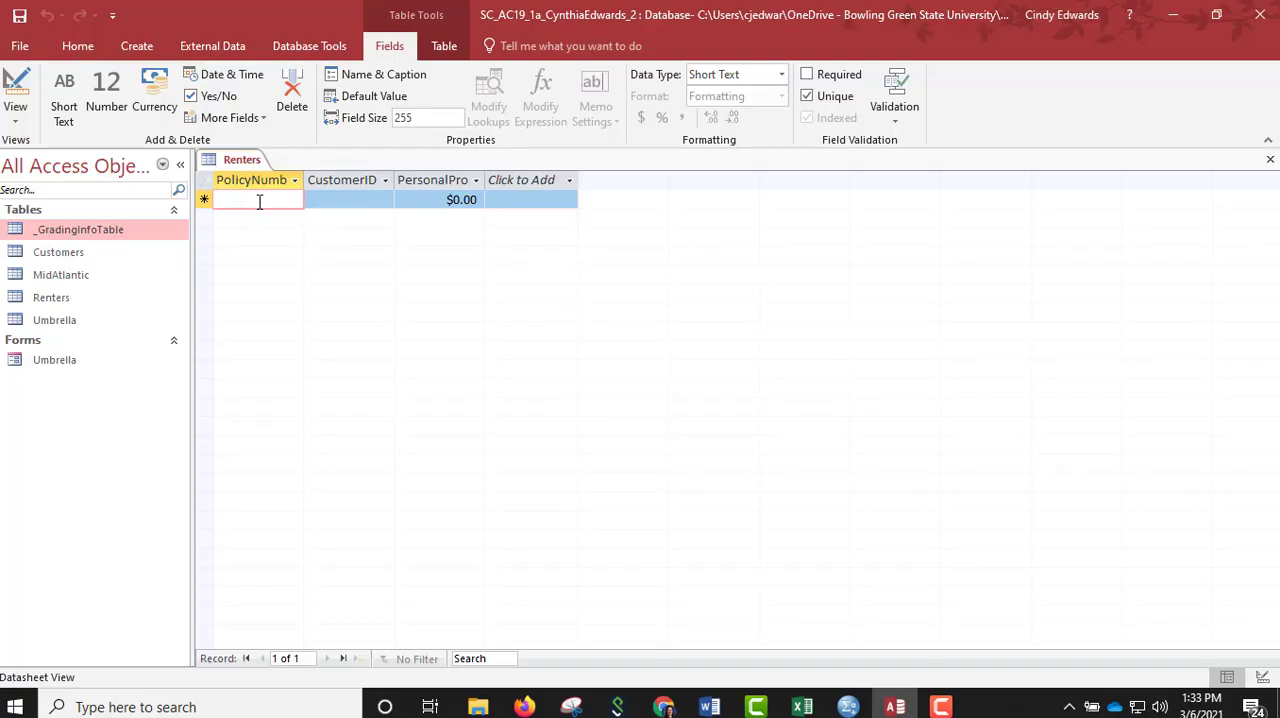
Enter the first Renters record with its policy number, the customer's ID and a PersonalProperty value of 75,000.
text(R)
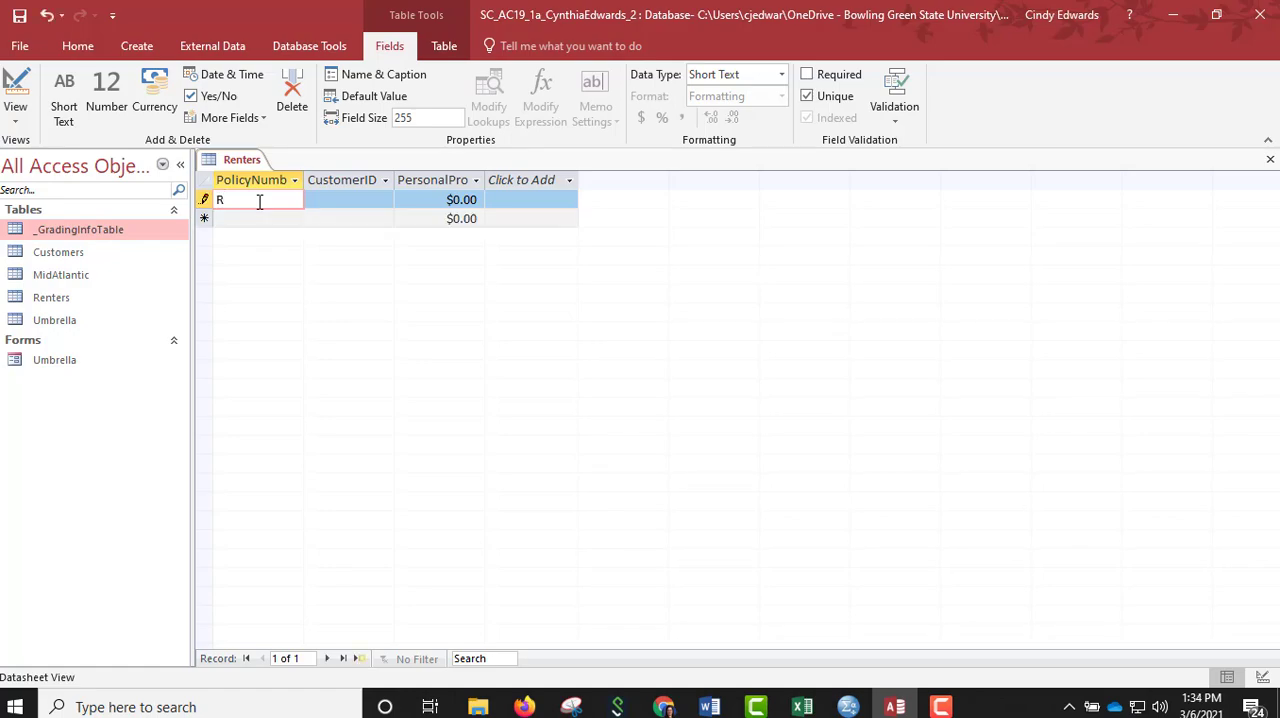
text(10223)
key(Tab)
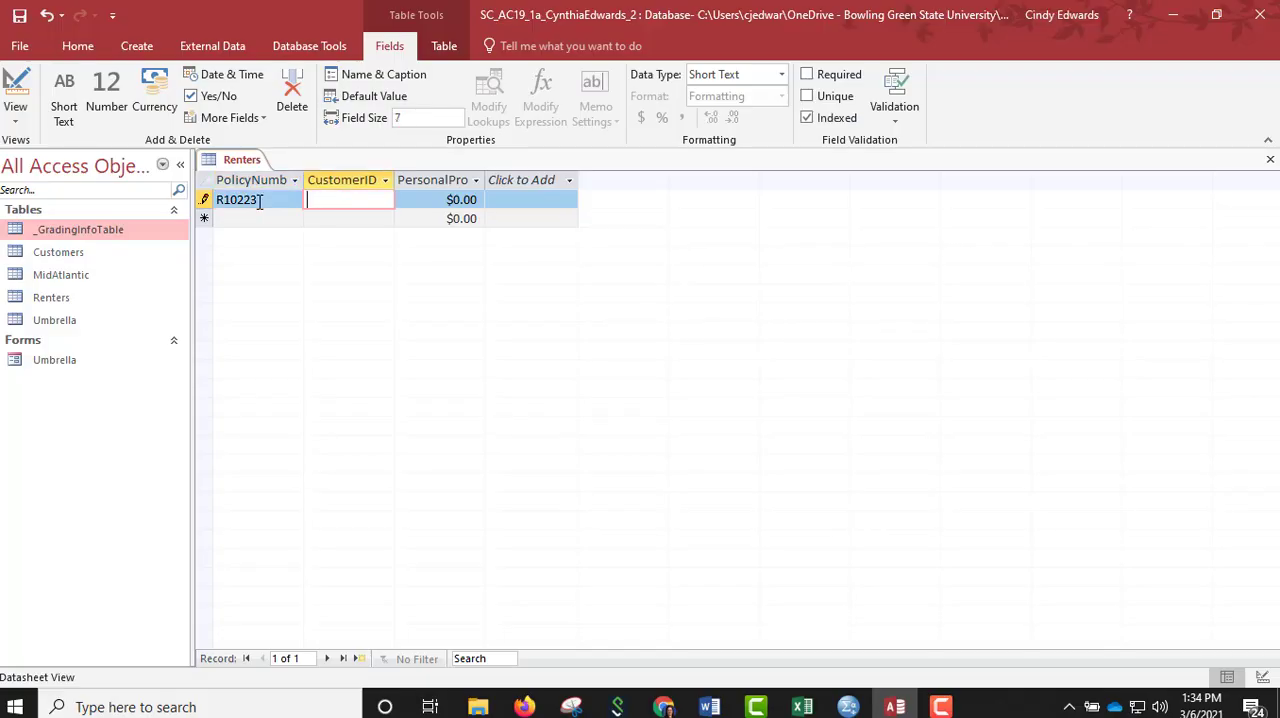
text(11004)
key(Tab)
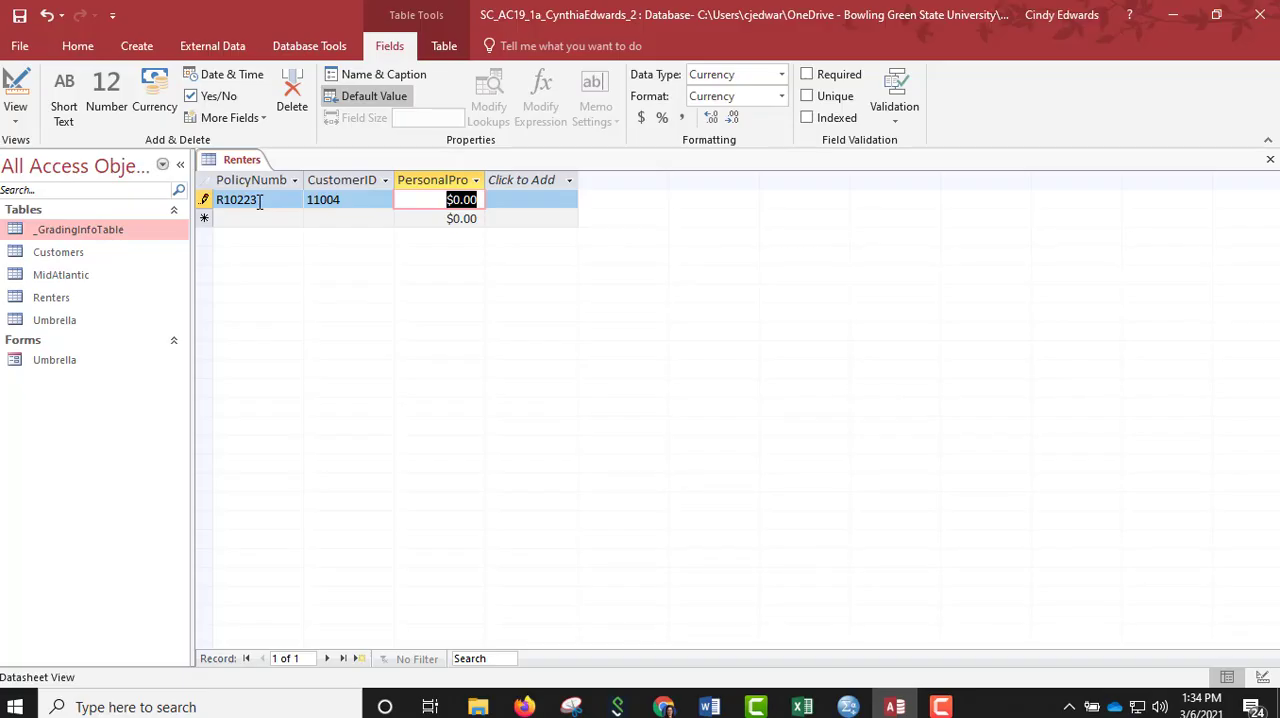
text(75,)
text(000)
key(Tab)
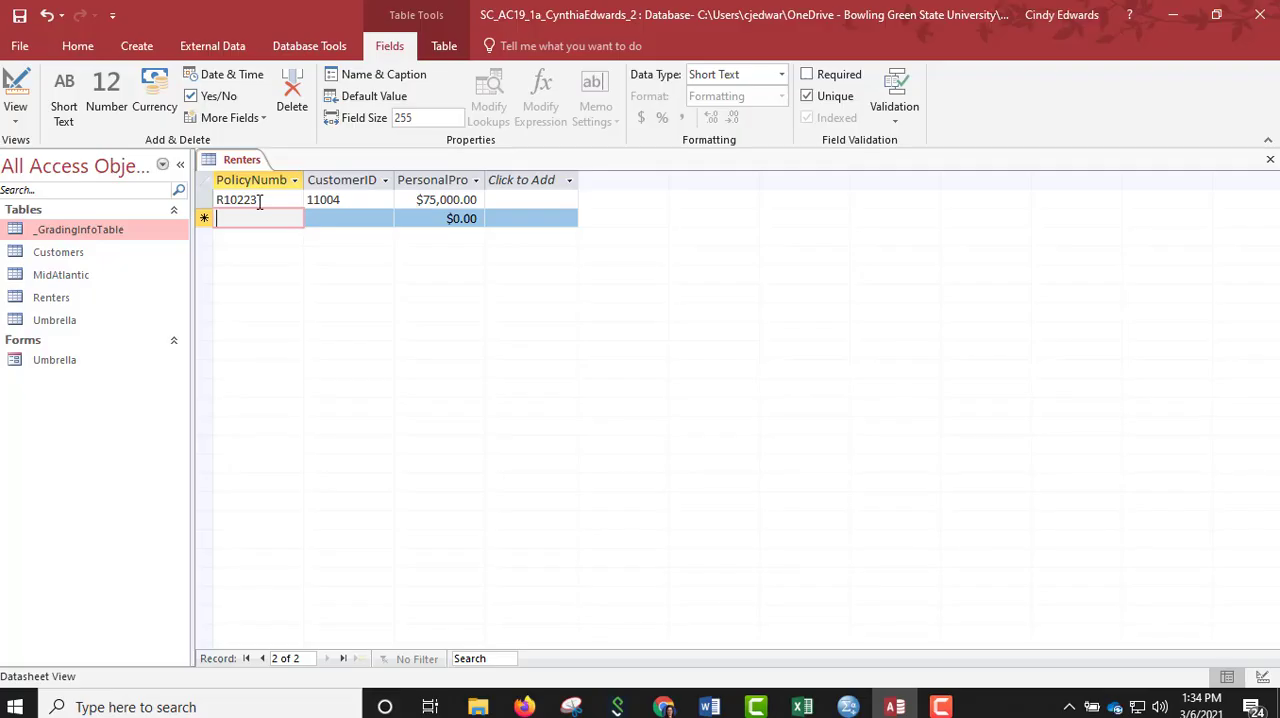
Save and close the Renters table.
right_click(240, 161)
click(258, 172)
right_click(236, 165)
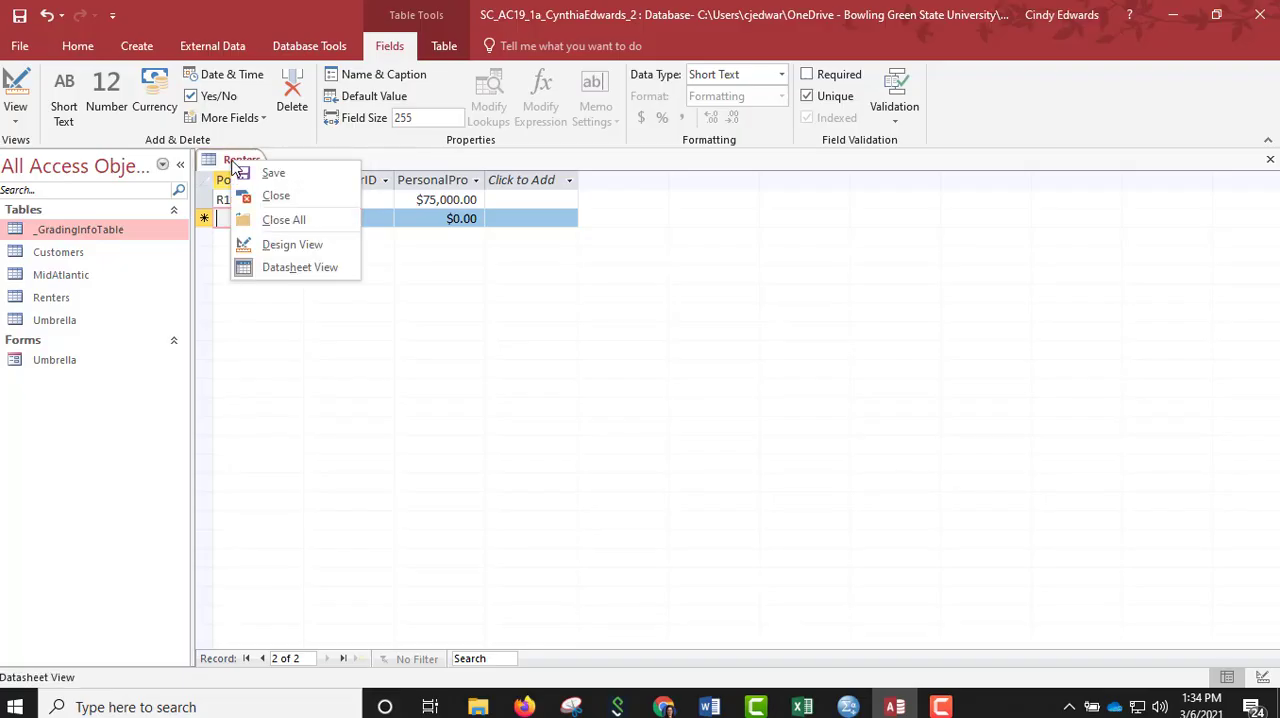
click(256, 197)
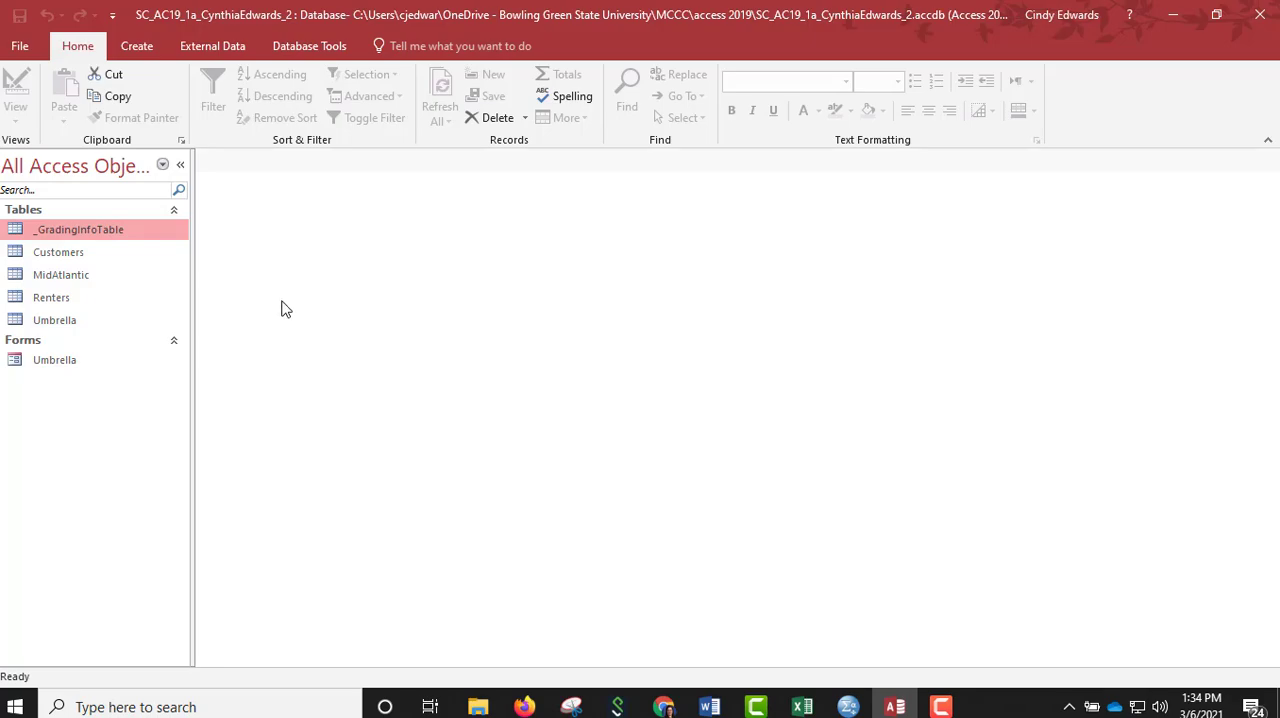
Create a new table in Design View with an AutoNumber field named PolicyNumber as its primary key.
click(139, 50)
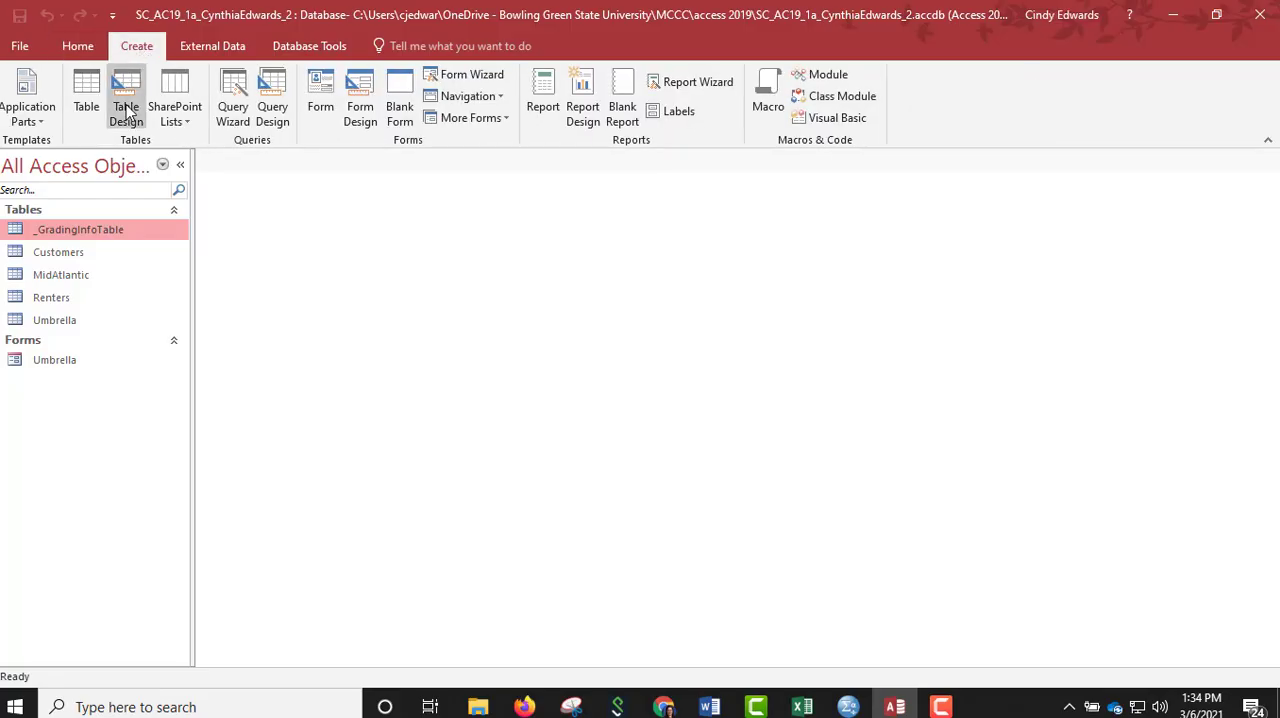
click(127, 115)
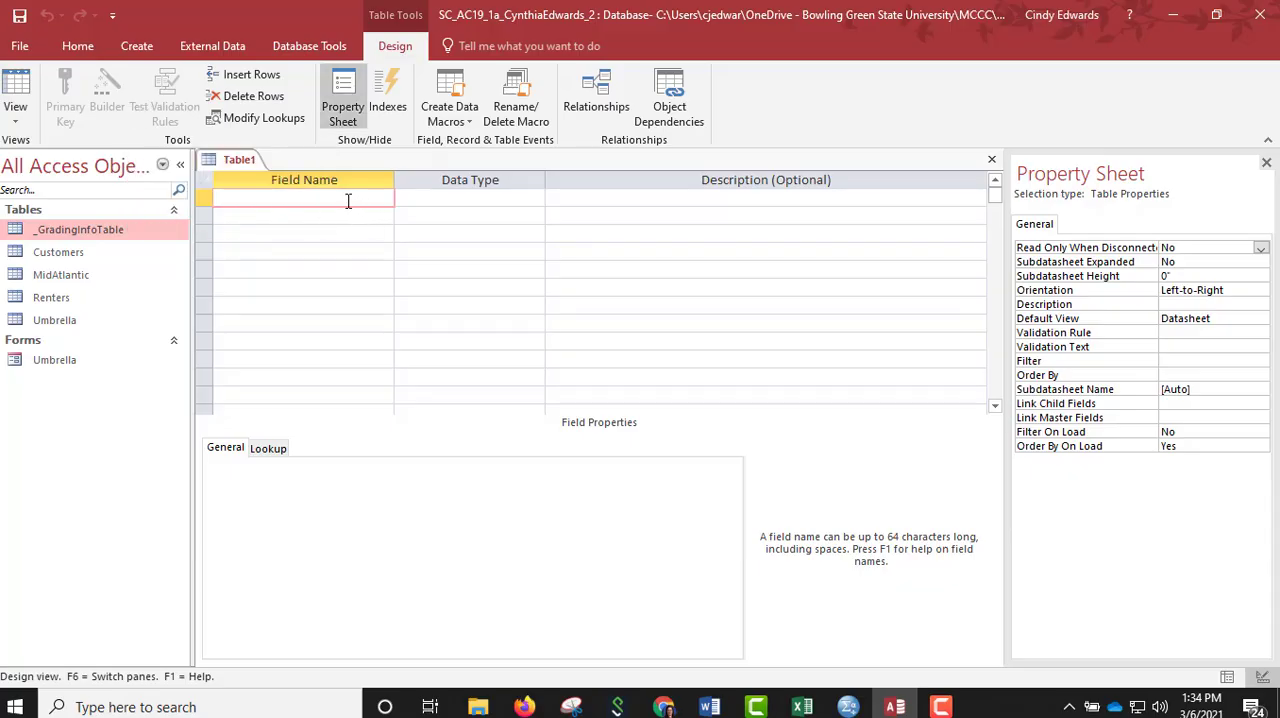
text(PolicyNumber)
key(Tab)
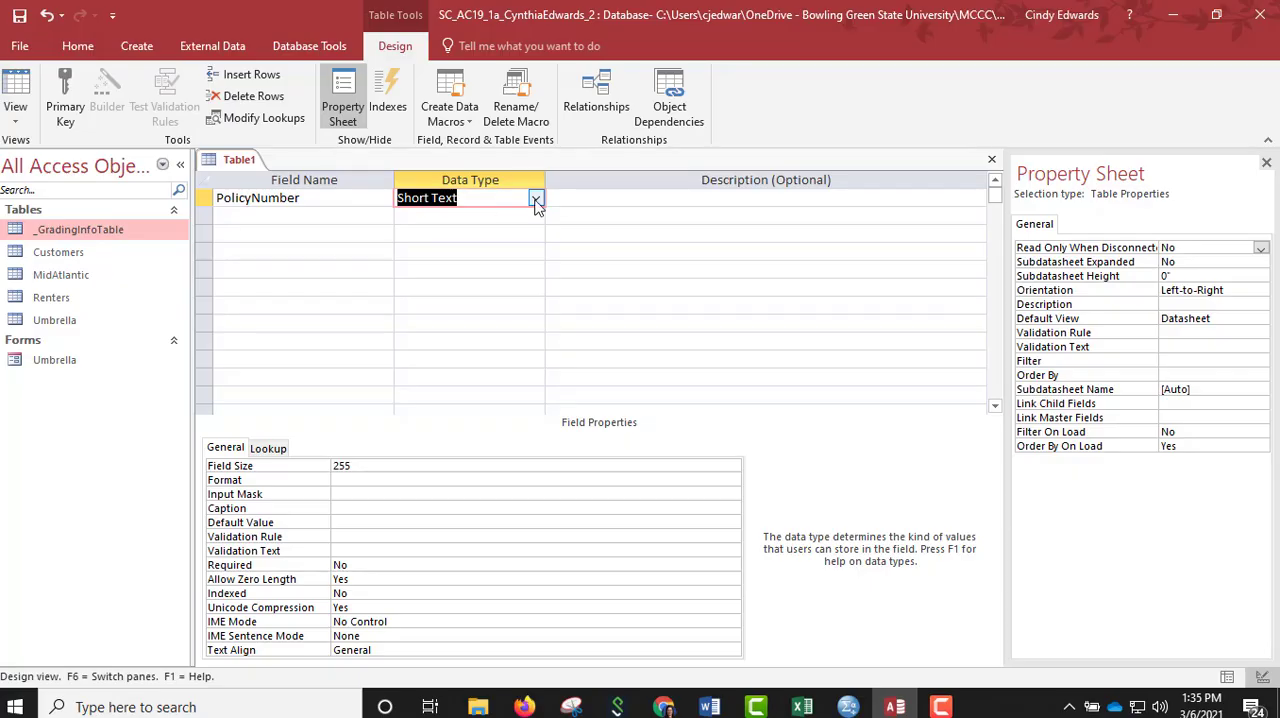
click(536, 199)
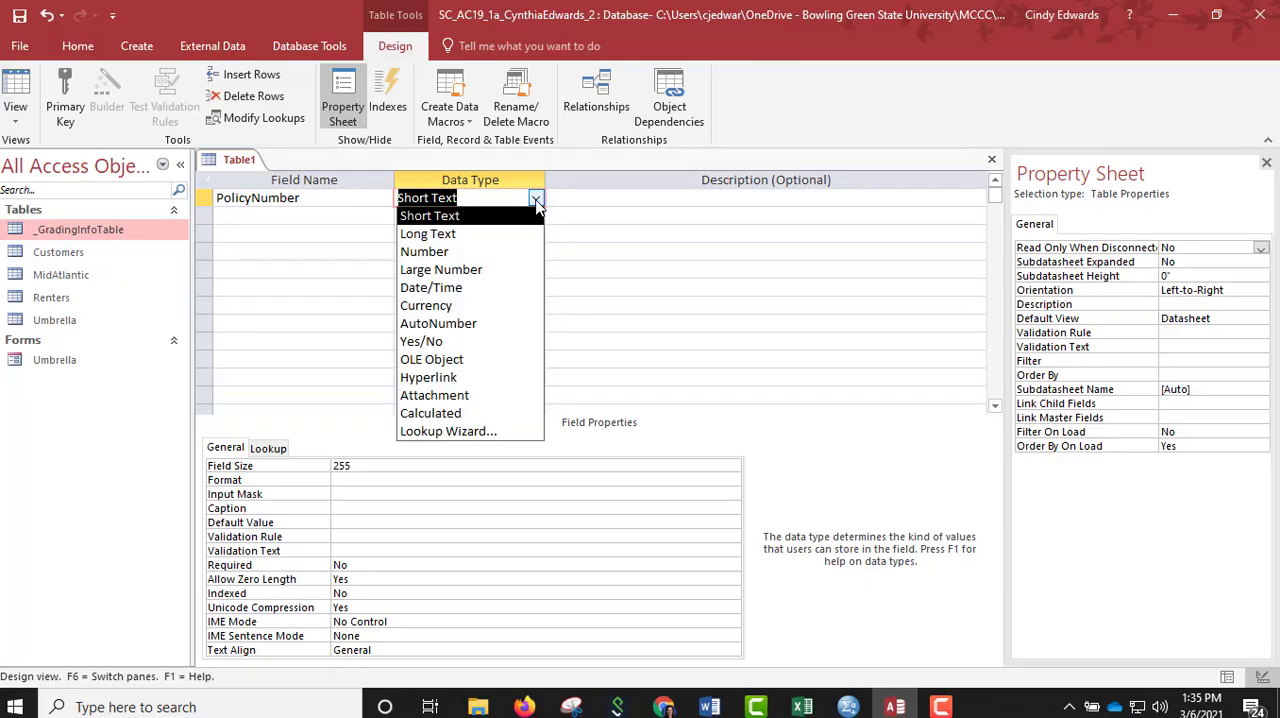
click(460, 323)
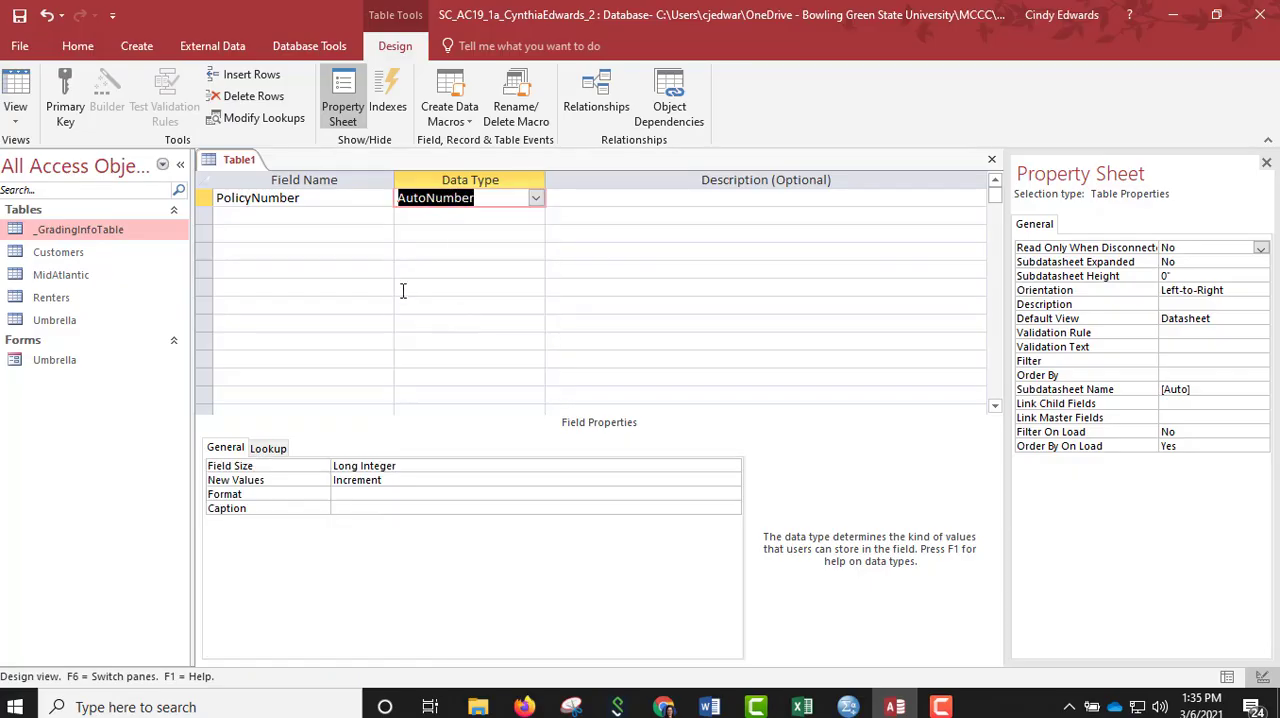
click(203, 198)
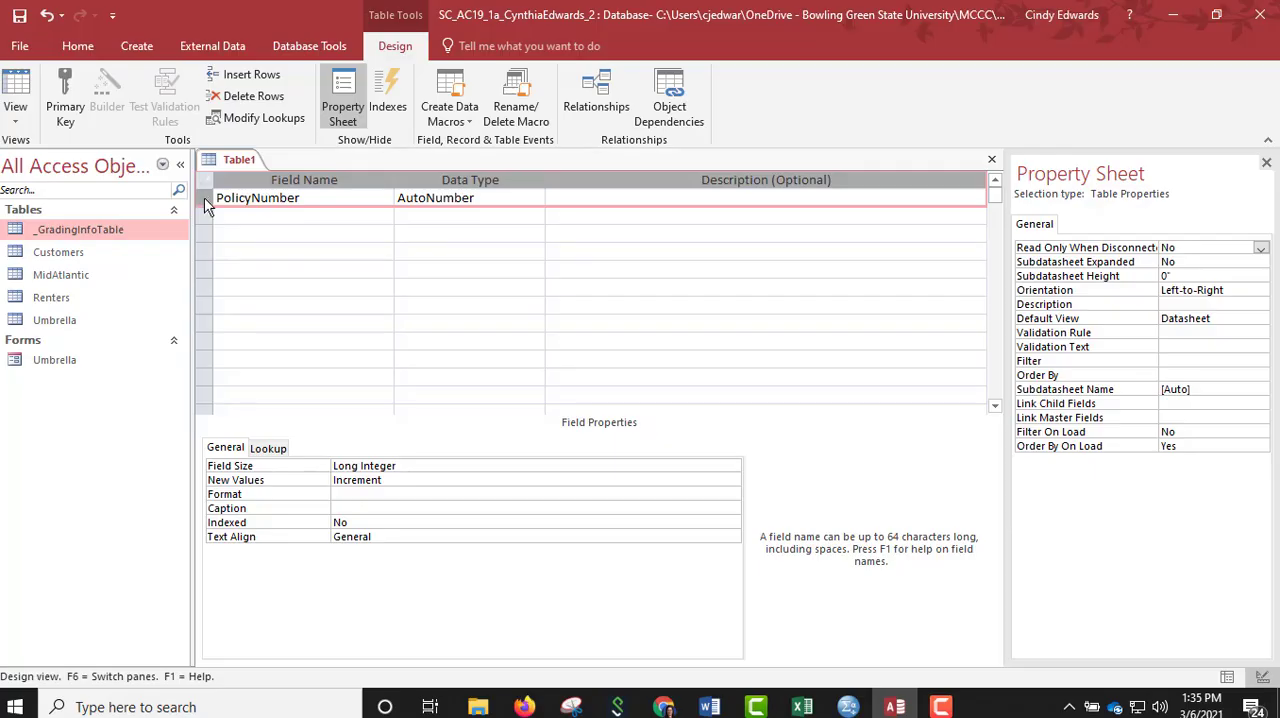
click(68, 107)
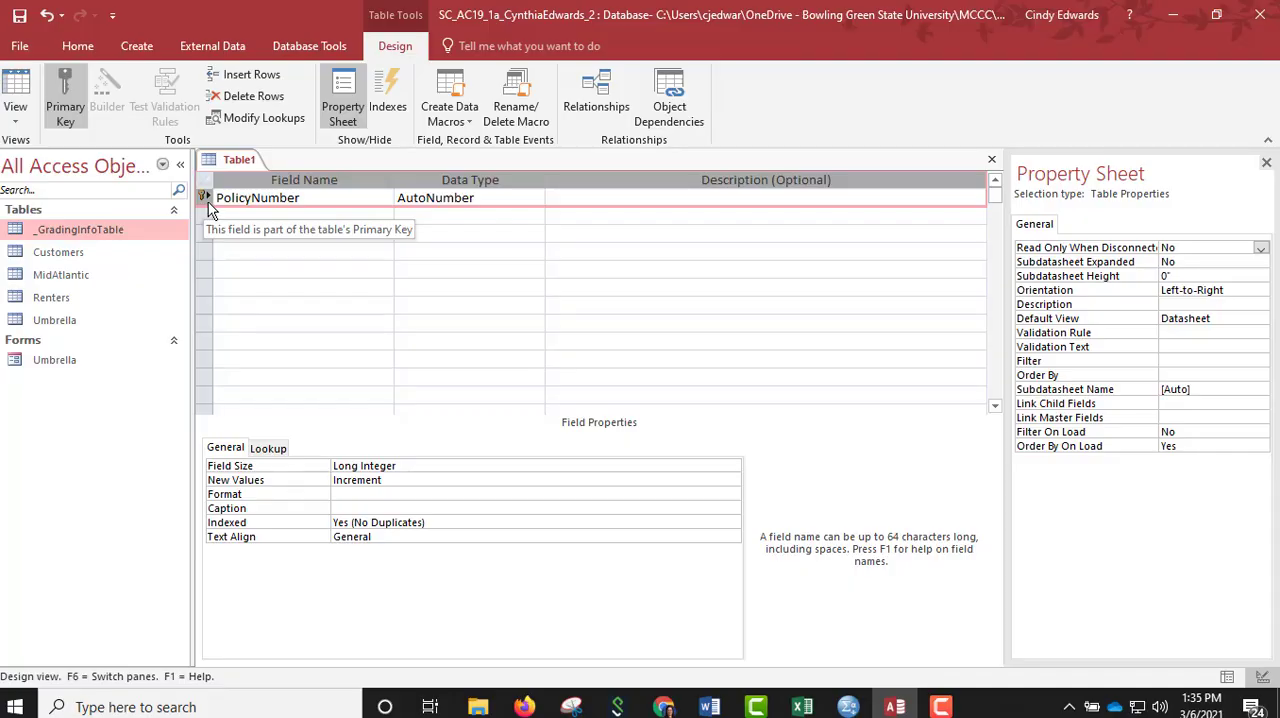
Save the new table with the name Homeowners.
right_click(232, 161)
click(266, 170)
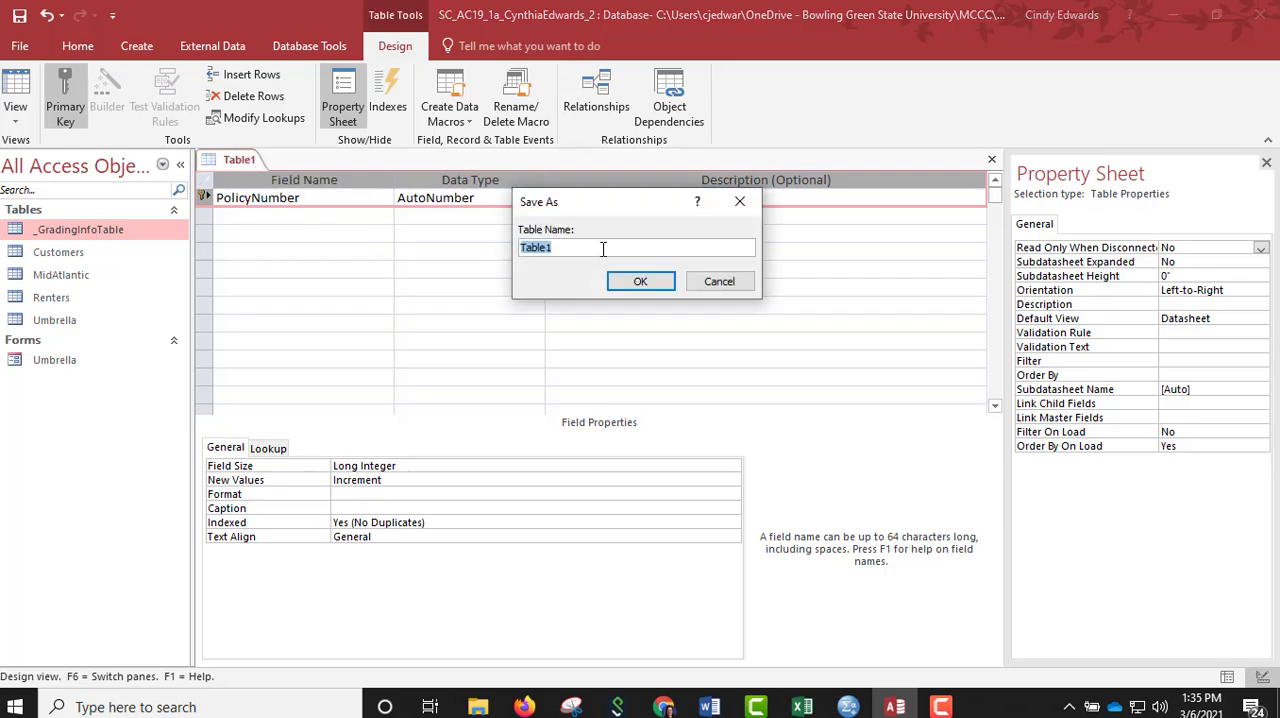
text(Homeowners)
click(645, 286)
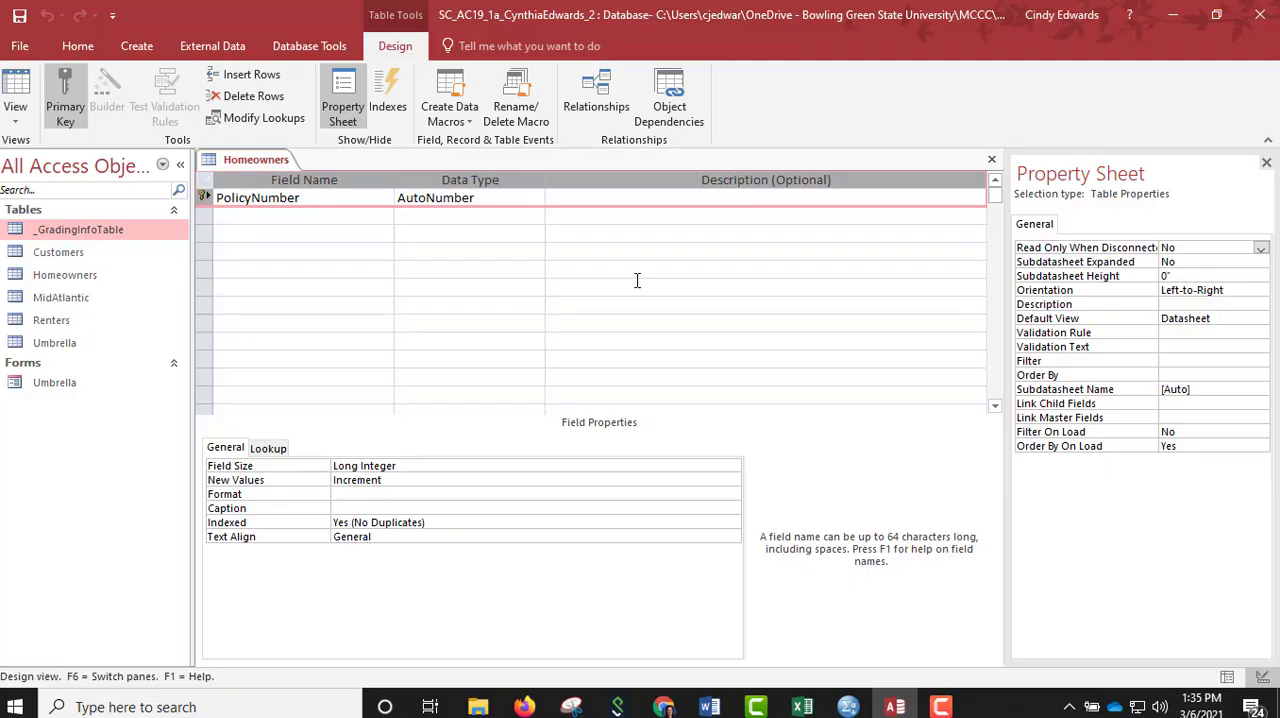
Add a Short Text field named CustomerID below PolicyNumber in the Homeowners table.
click(358, 216)
text(Cust)
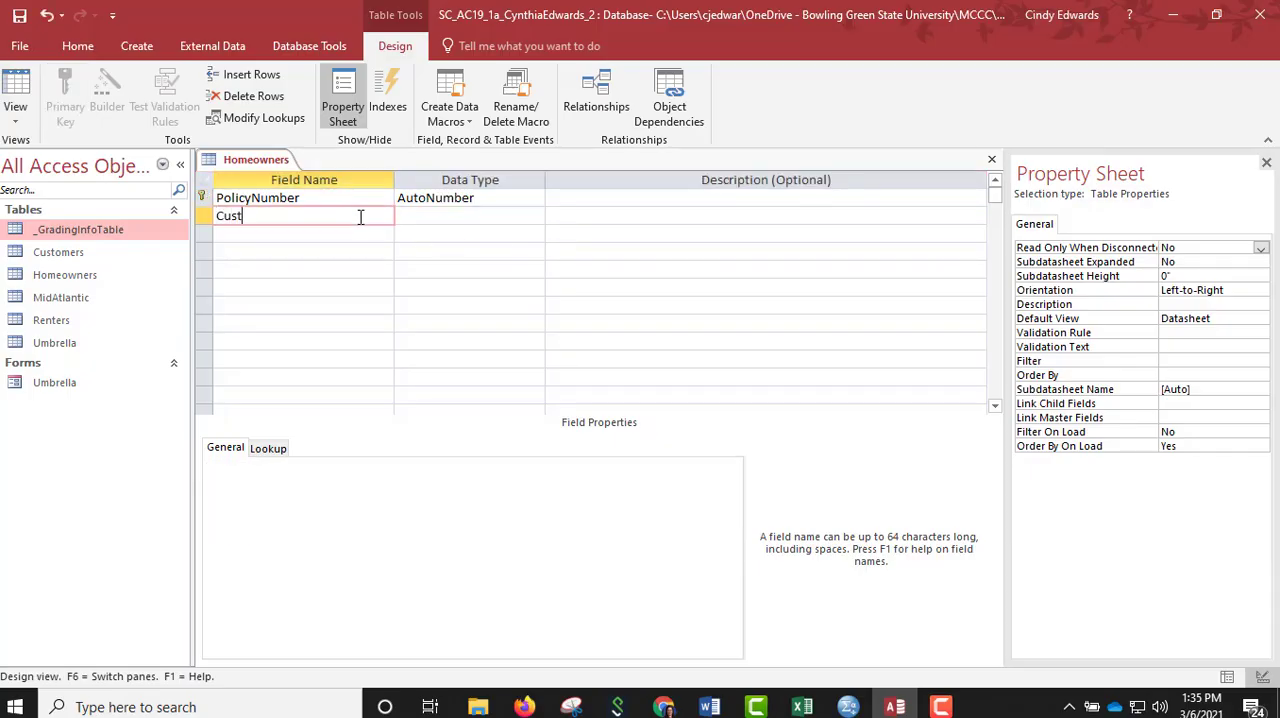
text(omerID)
key(Tab)
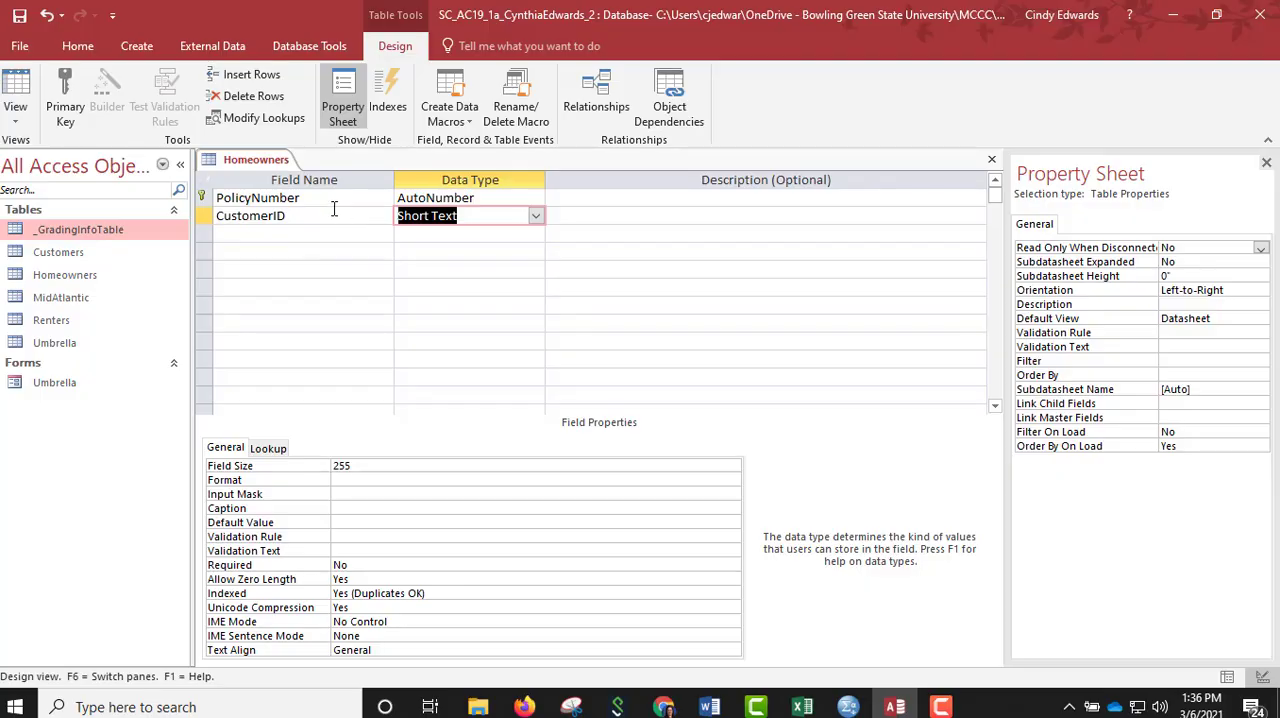
Save and close the Homeowners table.
right_click(248, 161)
click(255, 164)
right_click(249, 164)
click(268, 195)
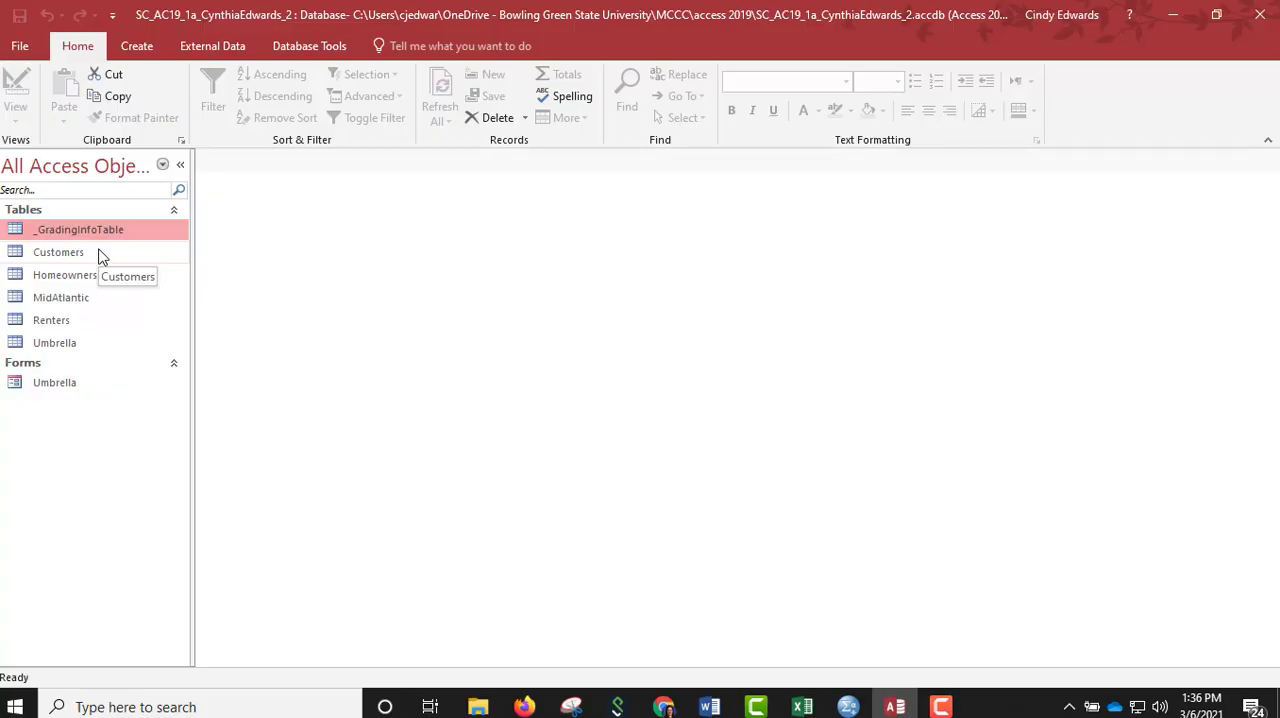
Open the Customers table in Design View and rename the First and Last fields to FirstName and LastName.
right_click(55, 258)
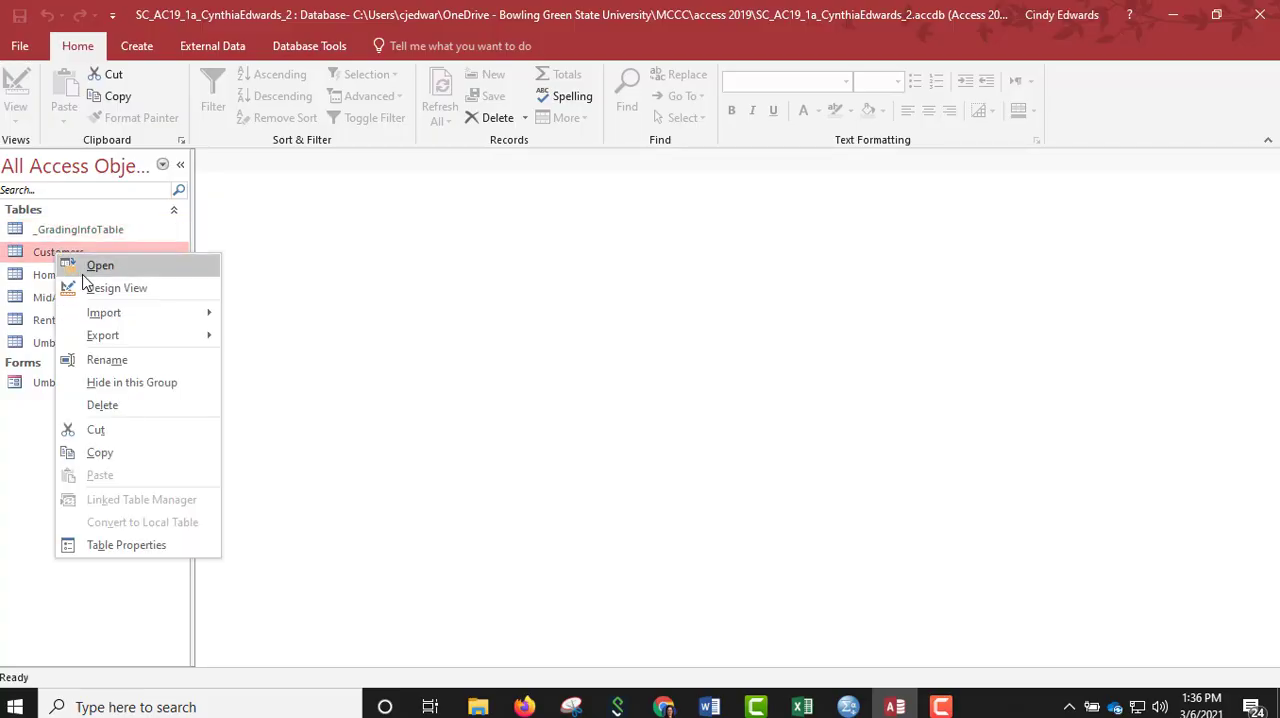
click(92, 290)
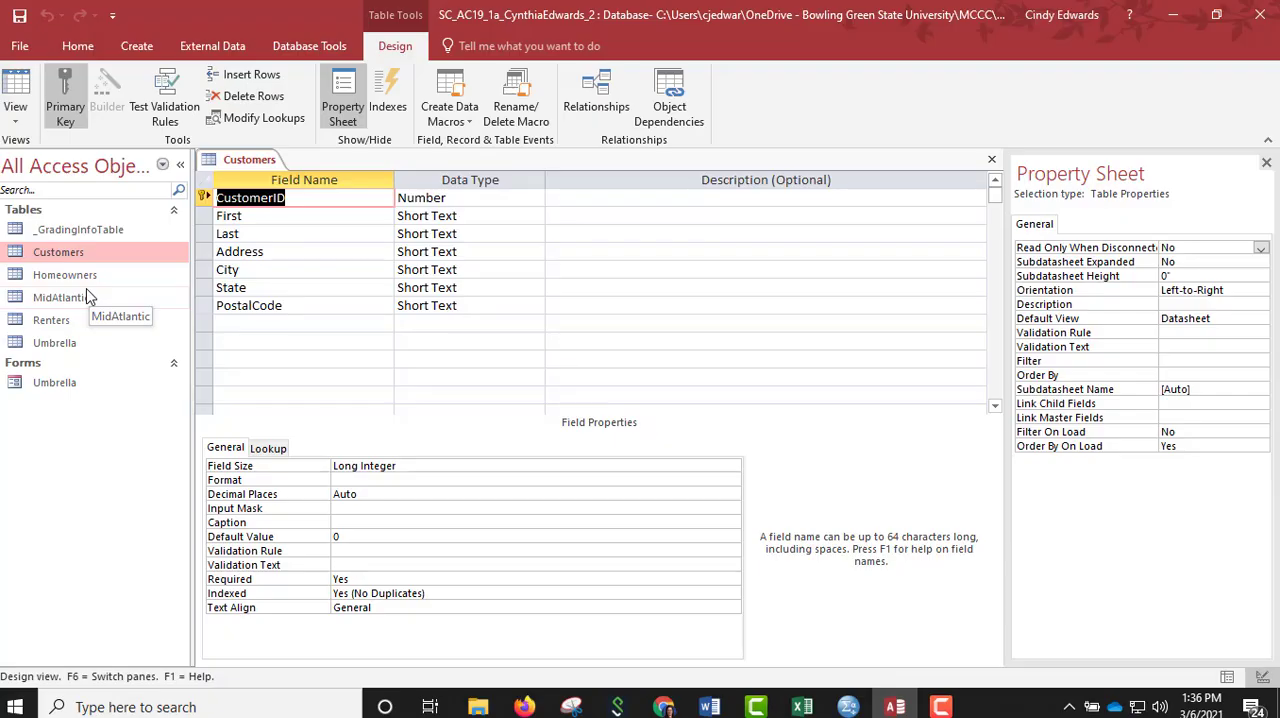
click(255, 216)
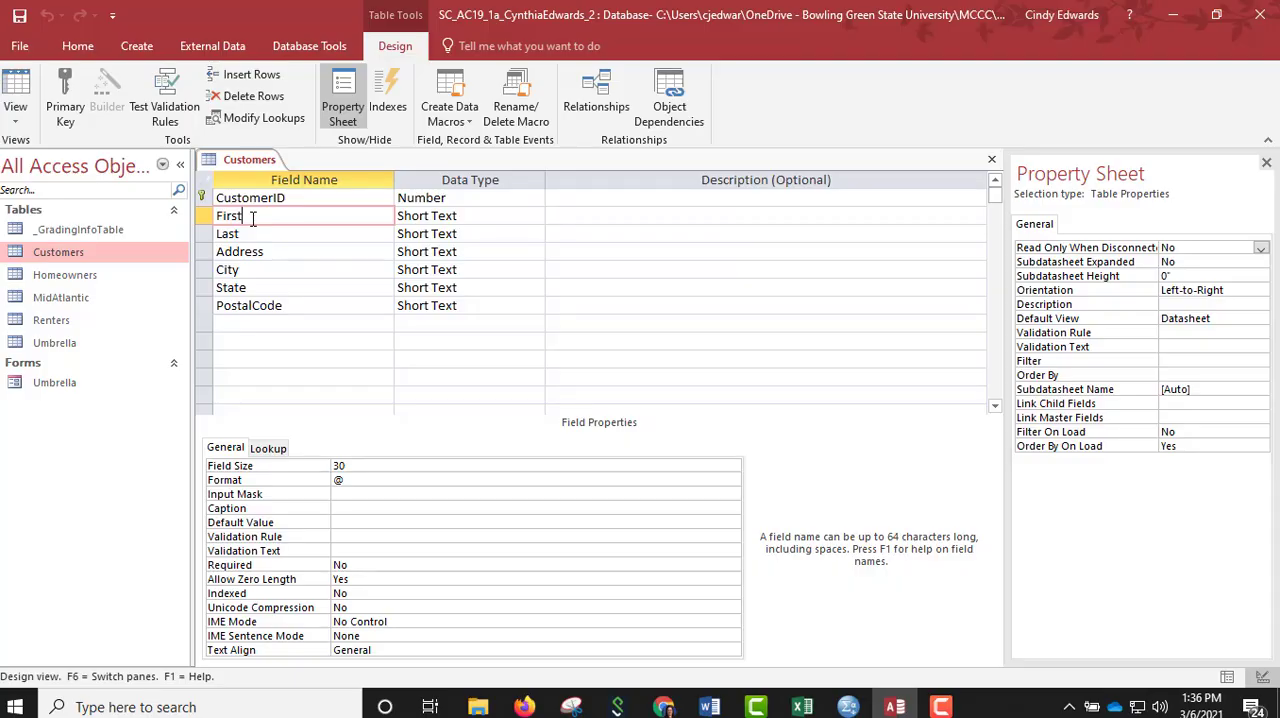
text(Name)
click(251, 233)
text(Name)
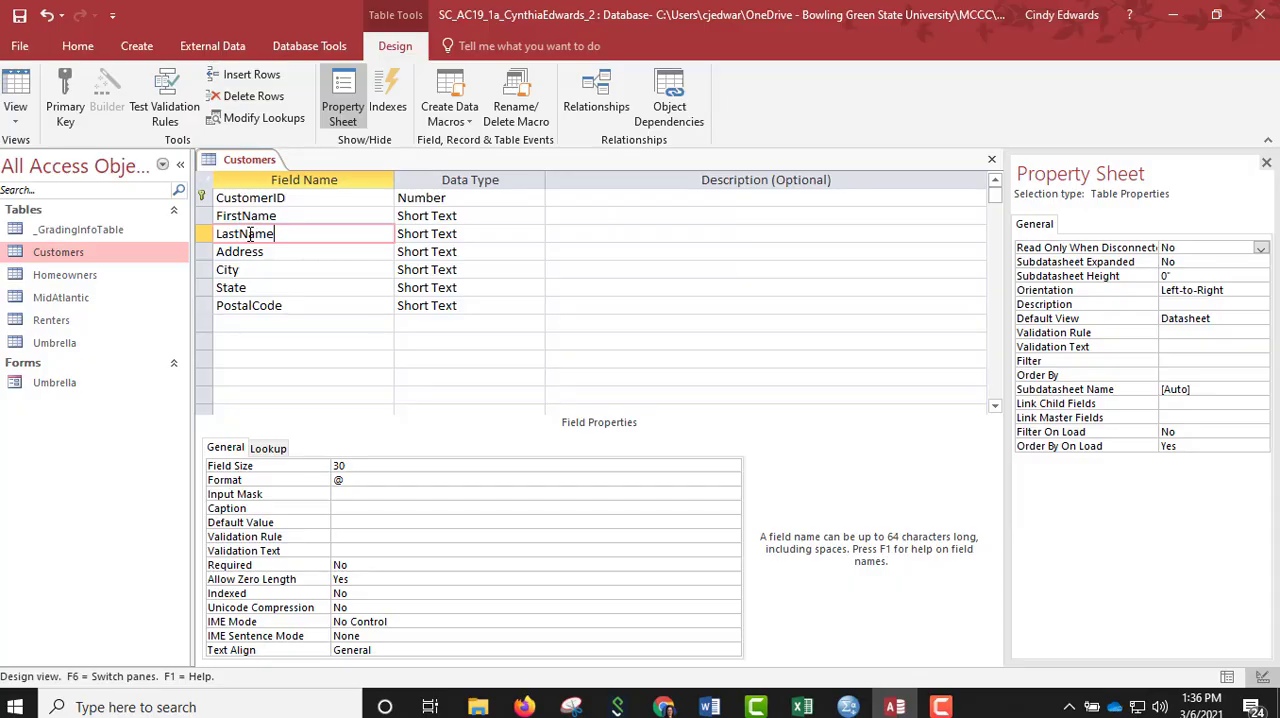
Set the data type of the Customers table's CustomerID field to Short Text.
click(458, 197)
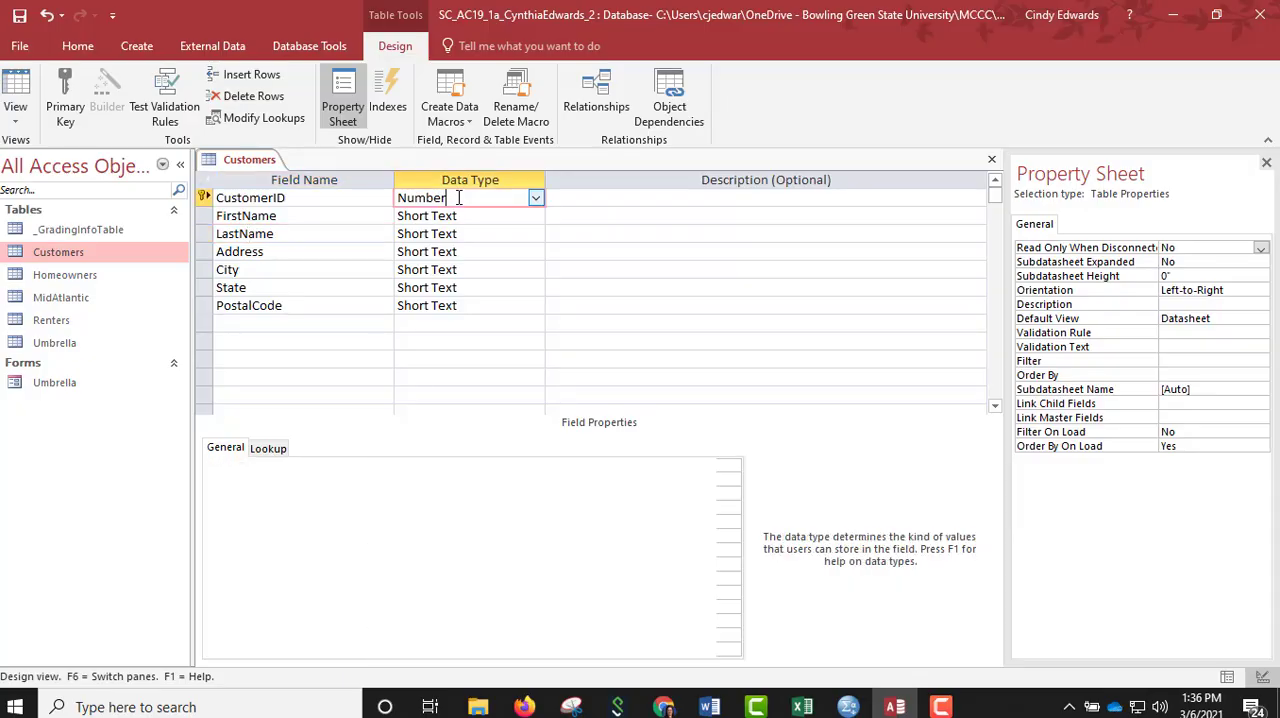
click(537, 200)
click(510, 214)
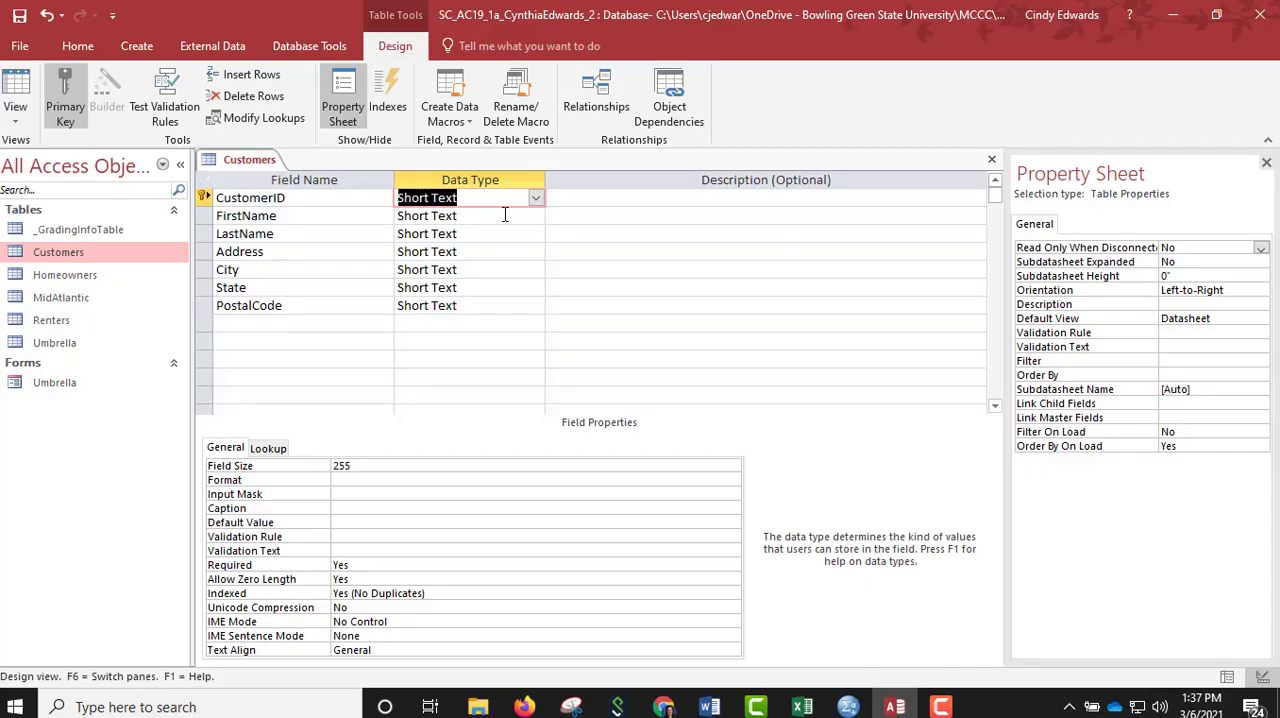
Add a Date/Time field named DateOfBirth after PostalCode in the Customers table.
click(238, 326)
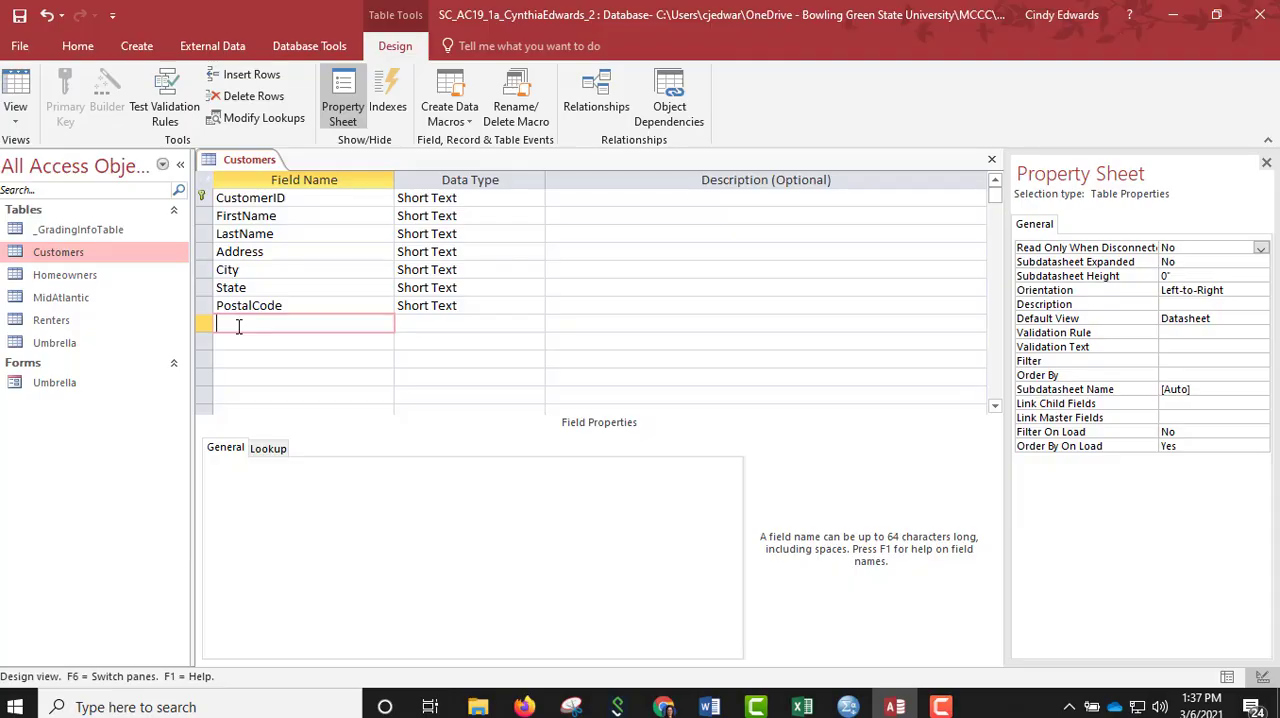
text(DateOfBirth)
key(Tab)
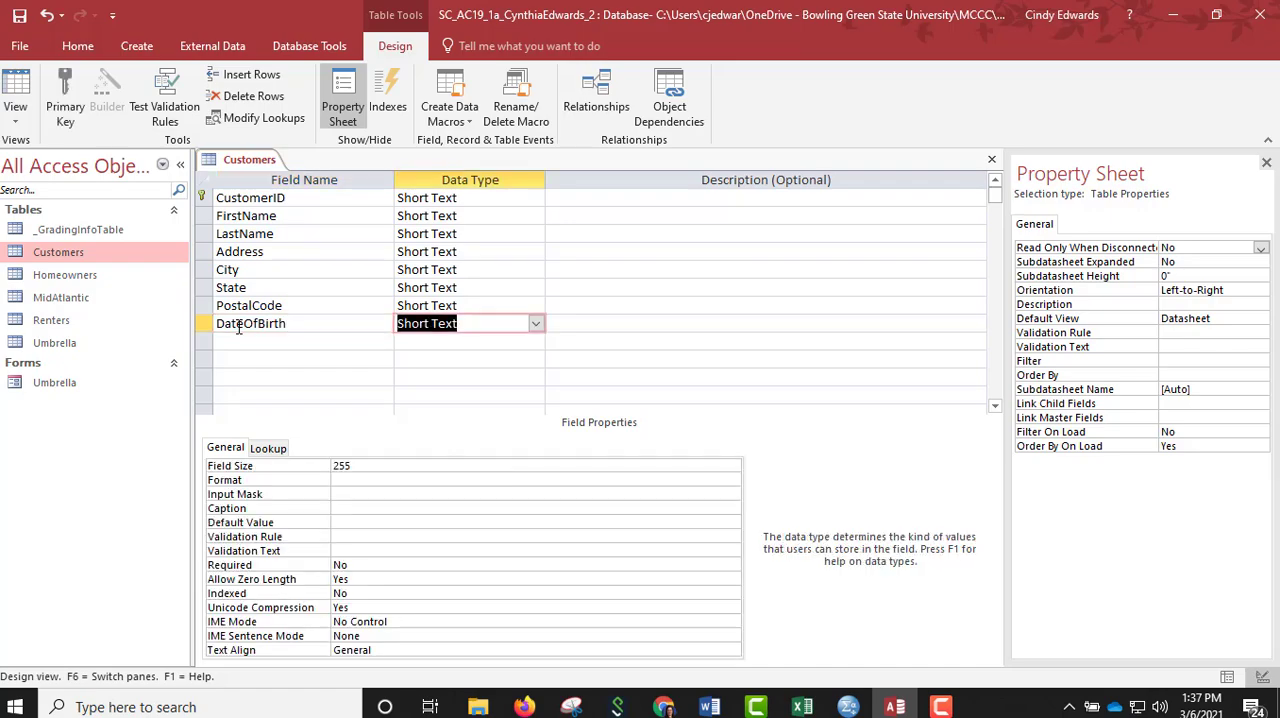
click(536, 326)
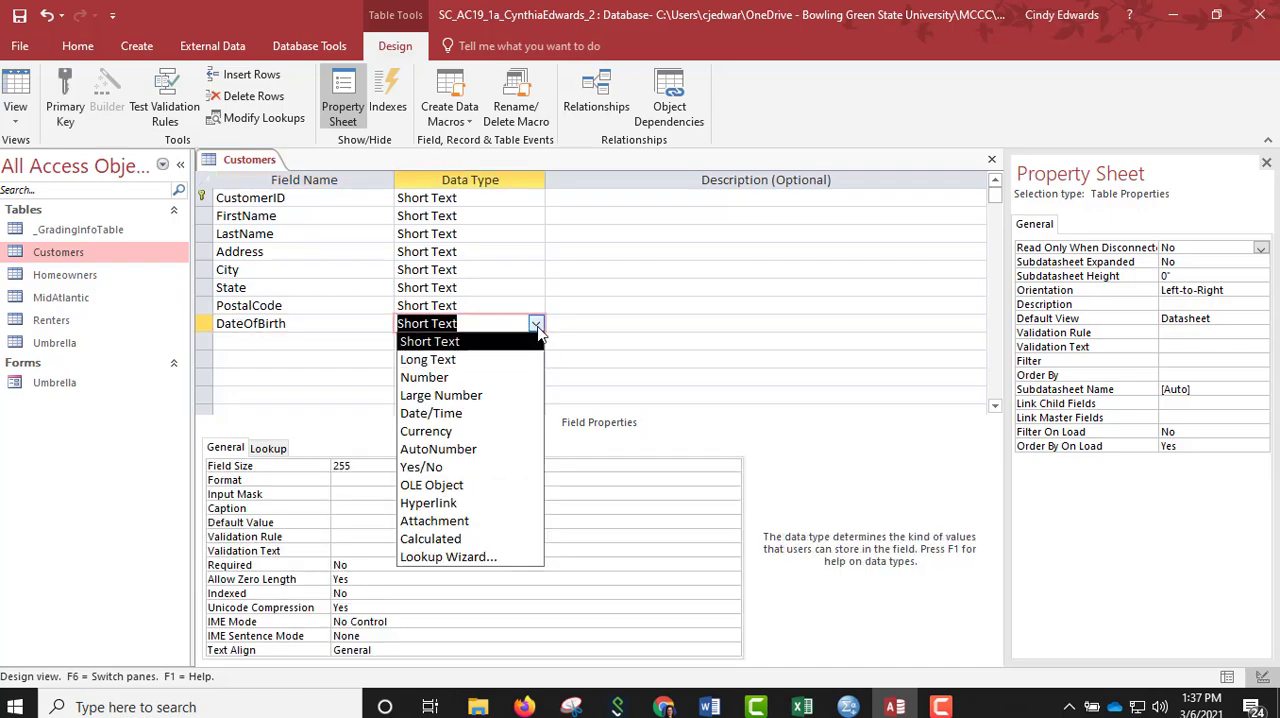
click(465, 416)
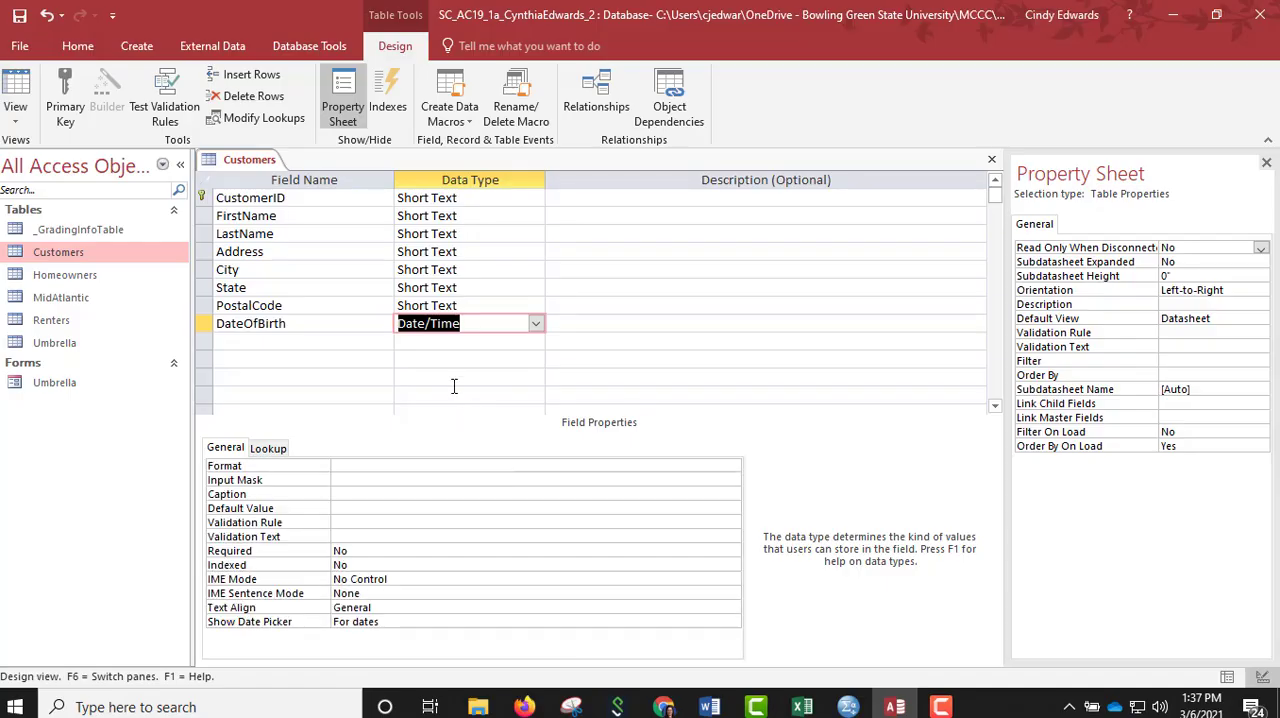
Save the design changes to the Customers table.
right_click(247, 167)
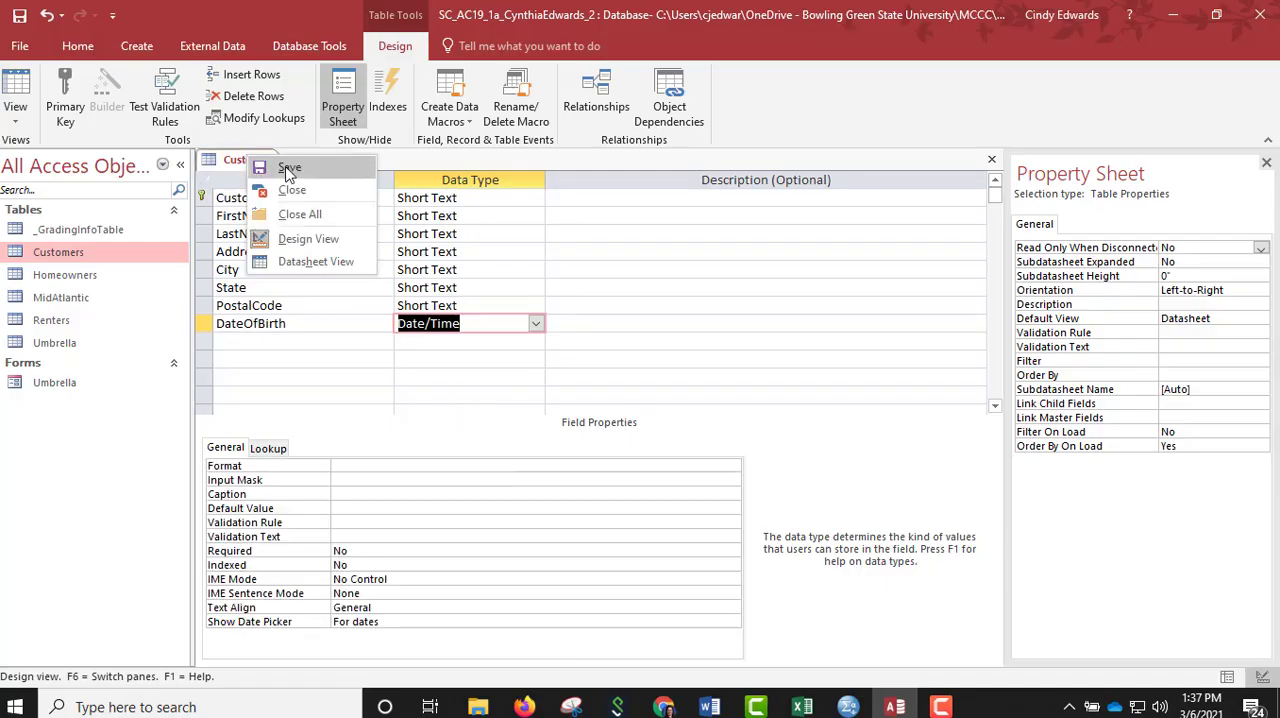
click(285, 164)
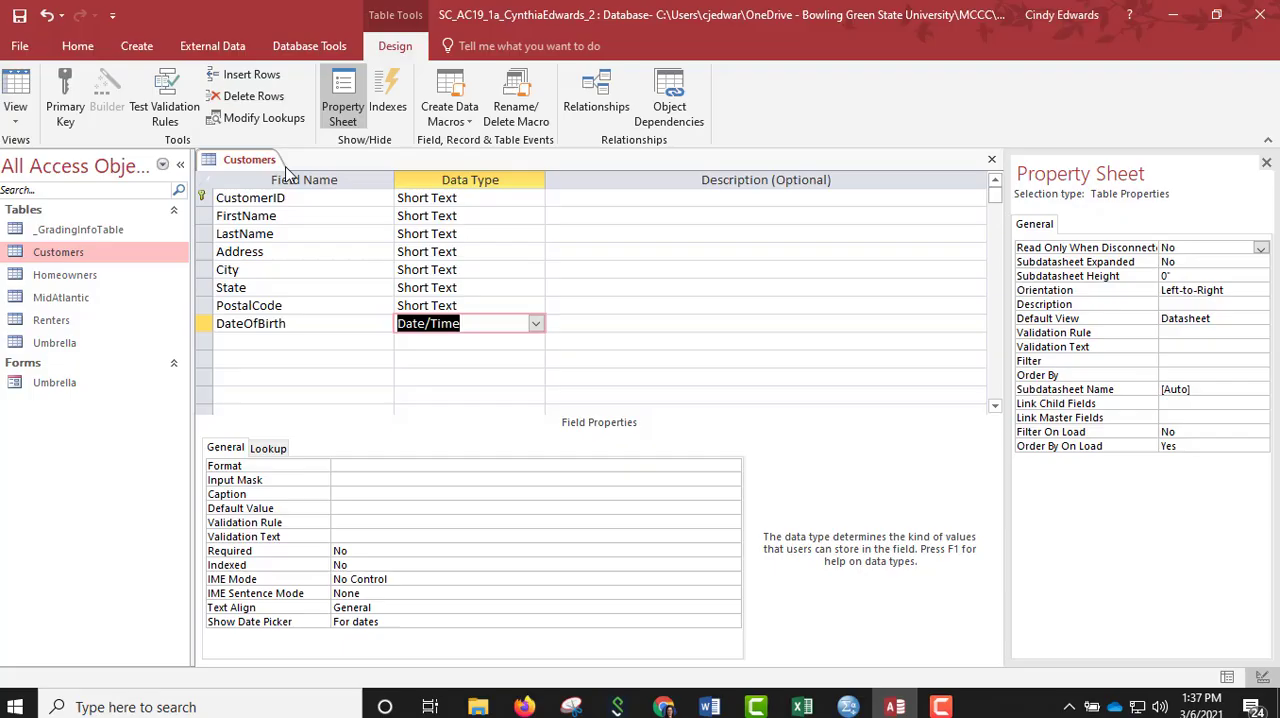
click(320, 341)
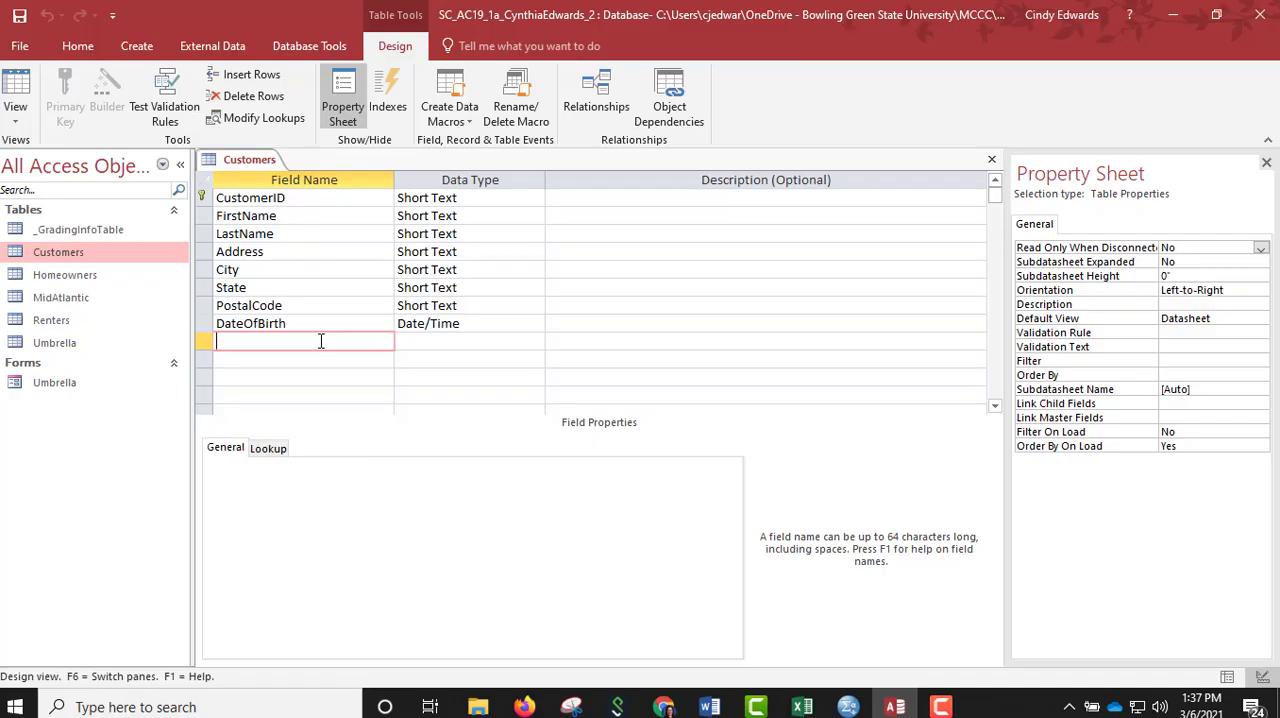
Switch the Customers table to Datasheet View and delete its third record, the customer in North Olmstead.
right_click(240, 167)
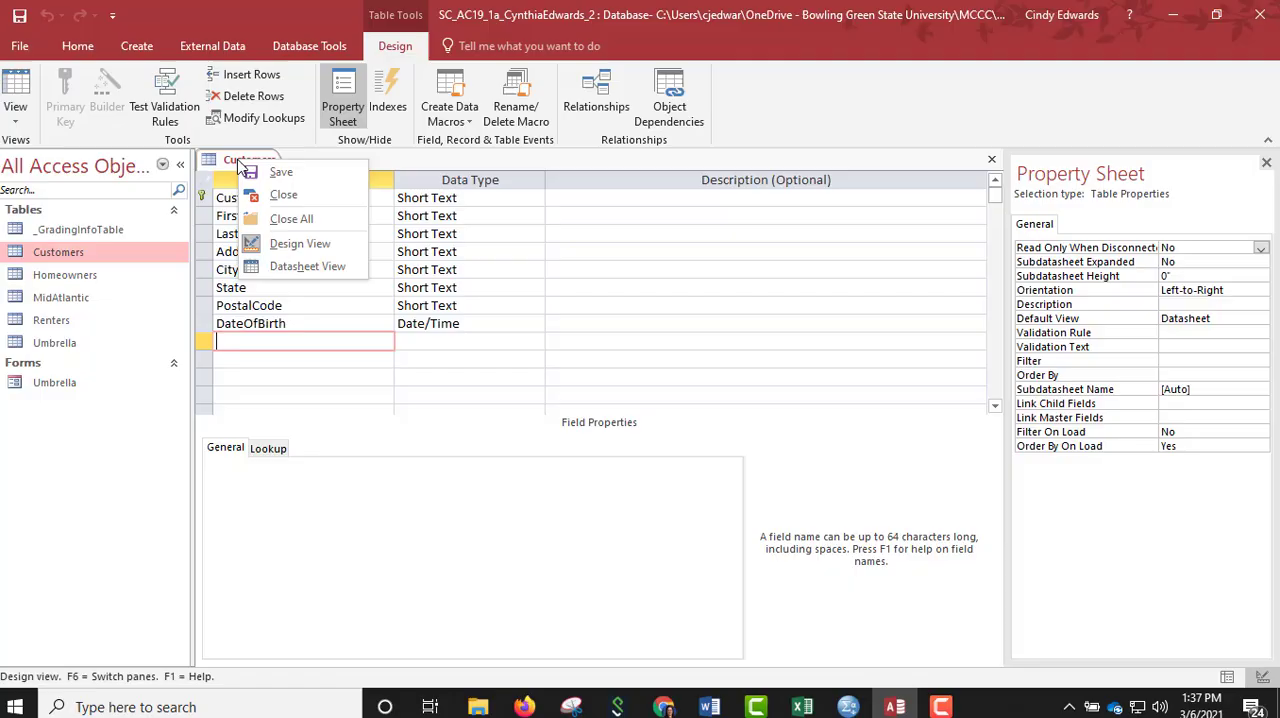
click(293, 268)
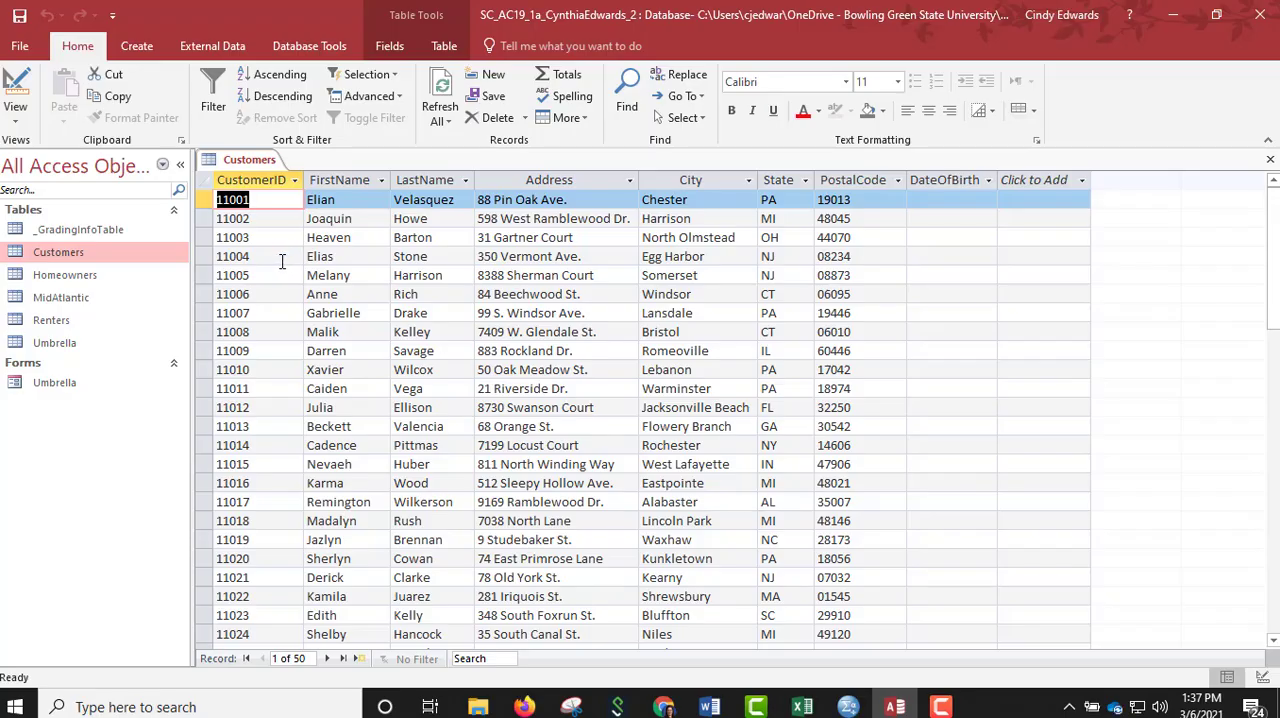
click(206, 237)
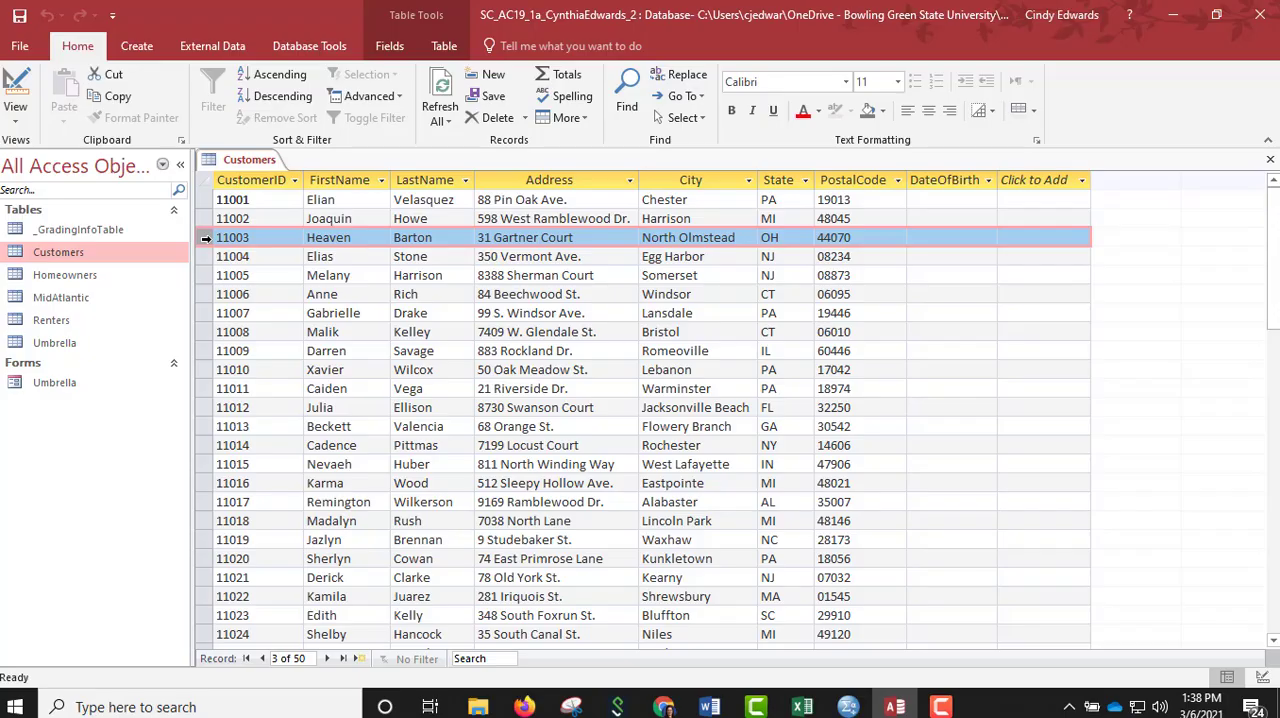
click(491, 120)
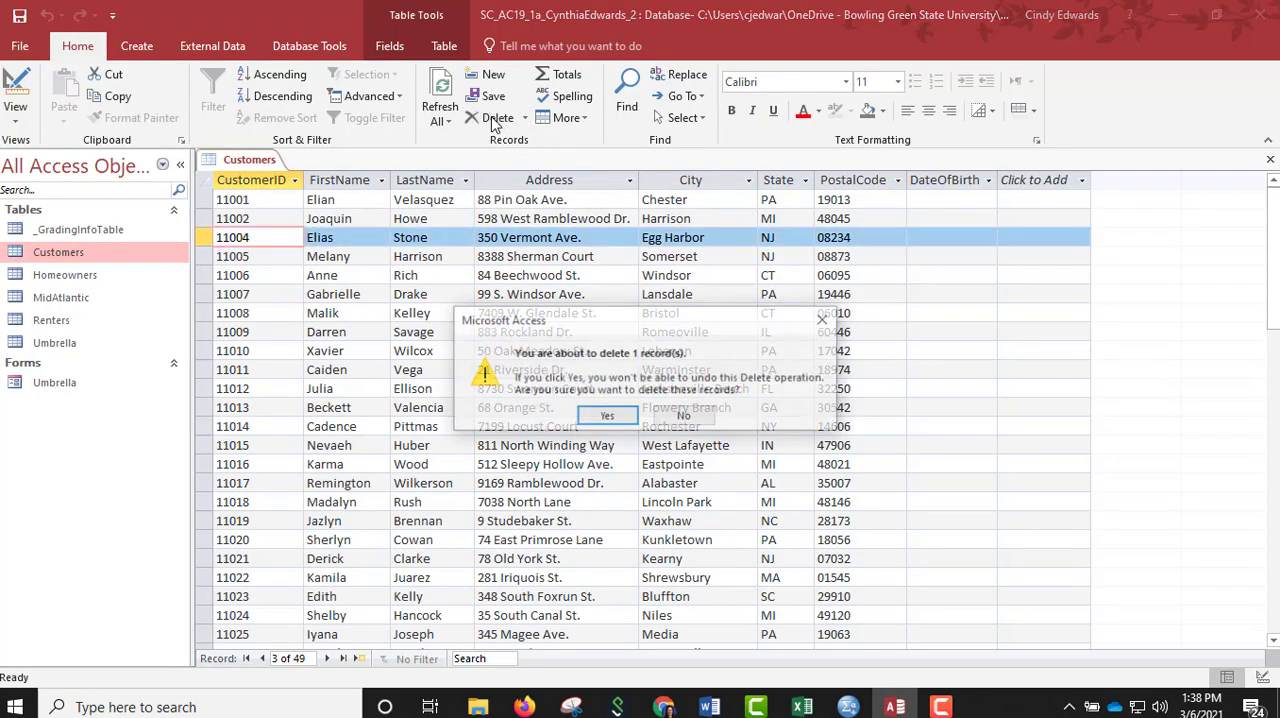
click(592, 418)
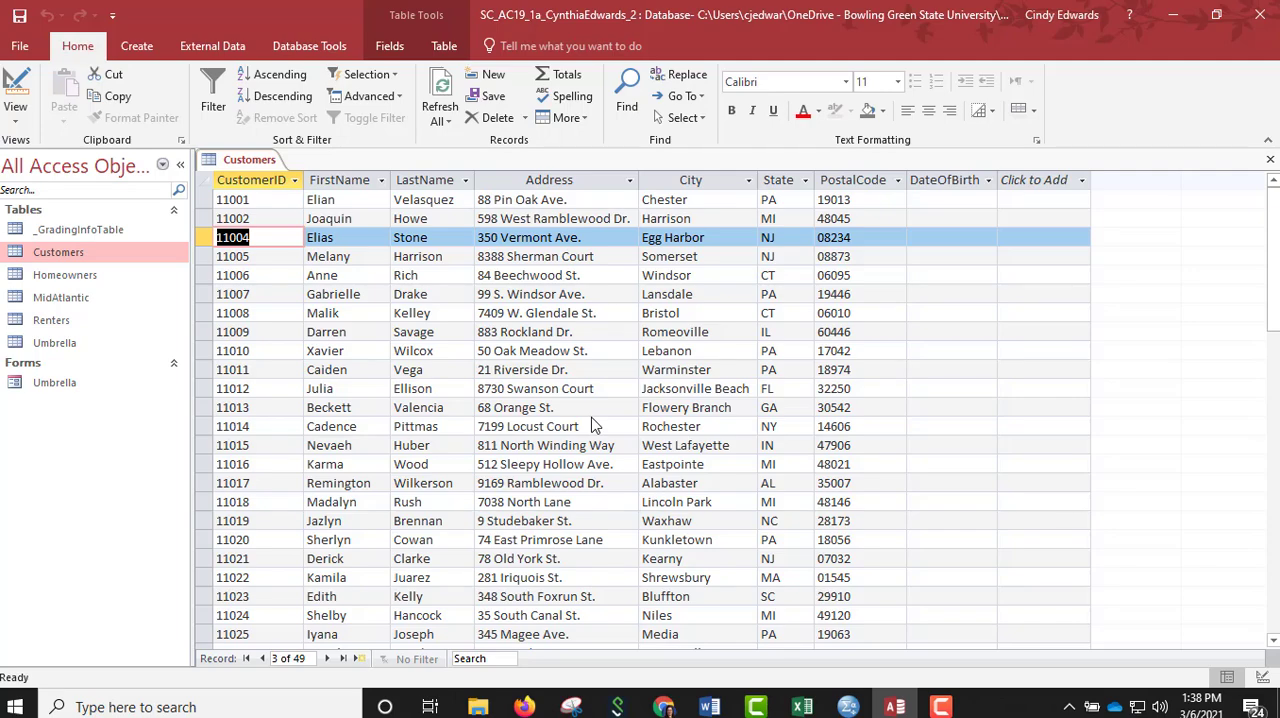
Replace the customer's last name in the fifth record, for Windsor, CT, and close the Customers table.
click(200, 276)
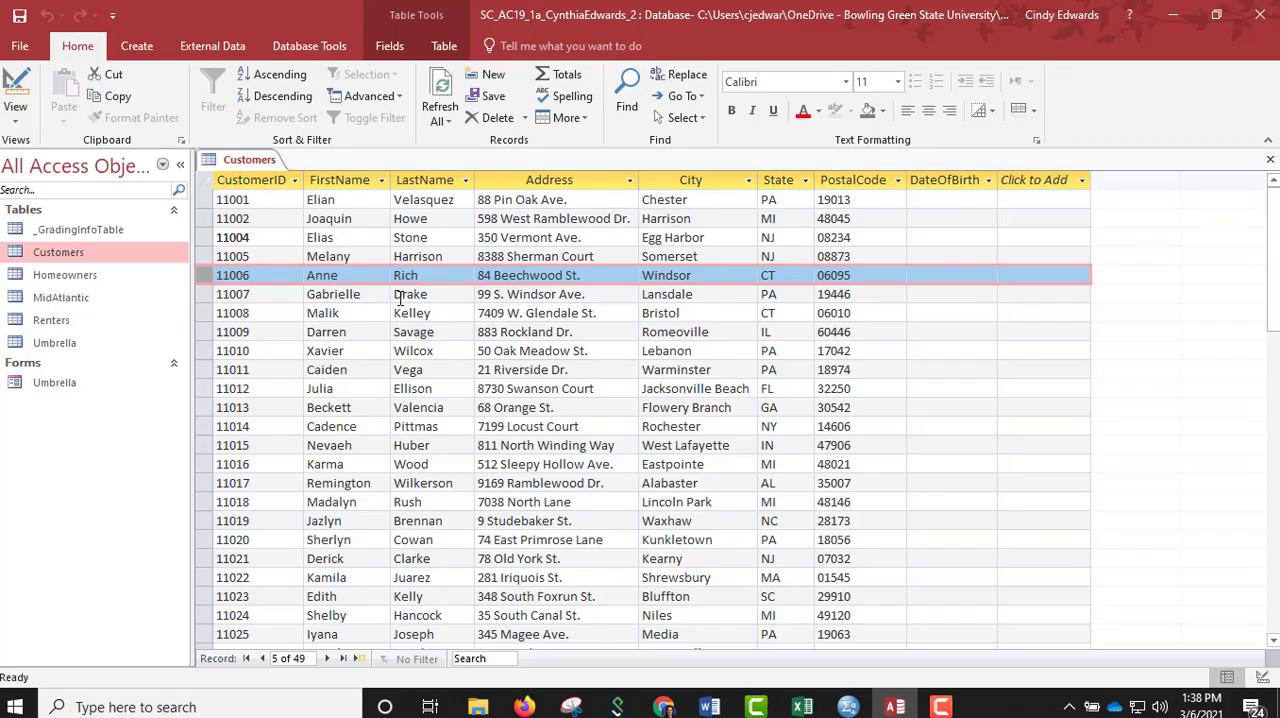
click(431, 276)
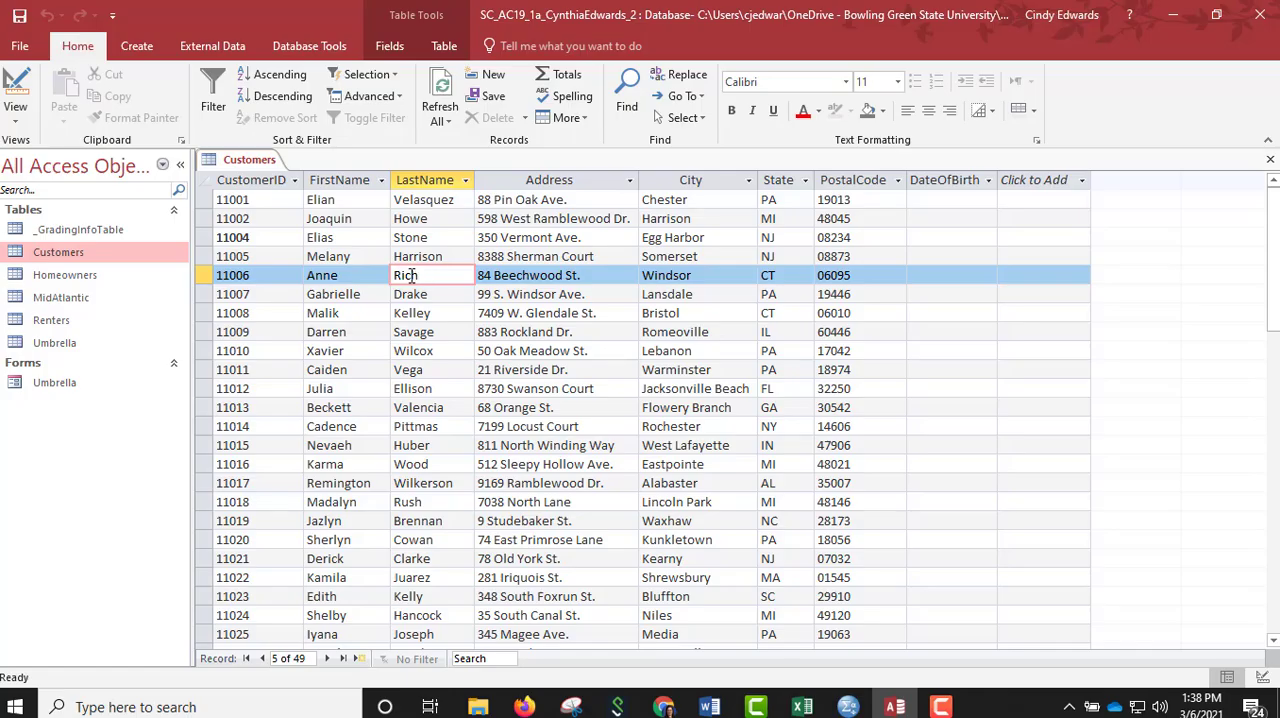
double_click(412, 276)
text(Alberts)
key(Tab)
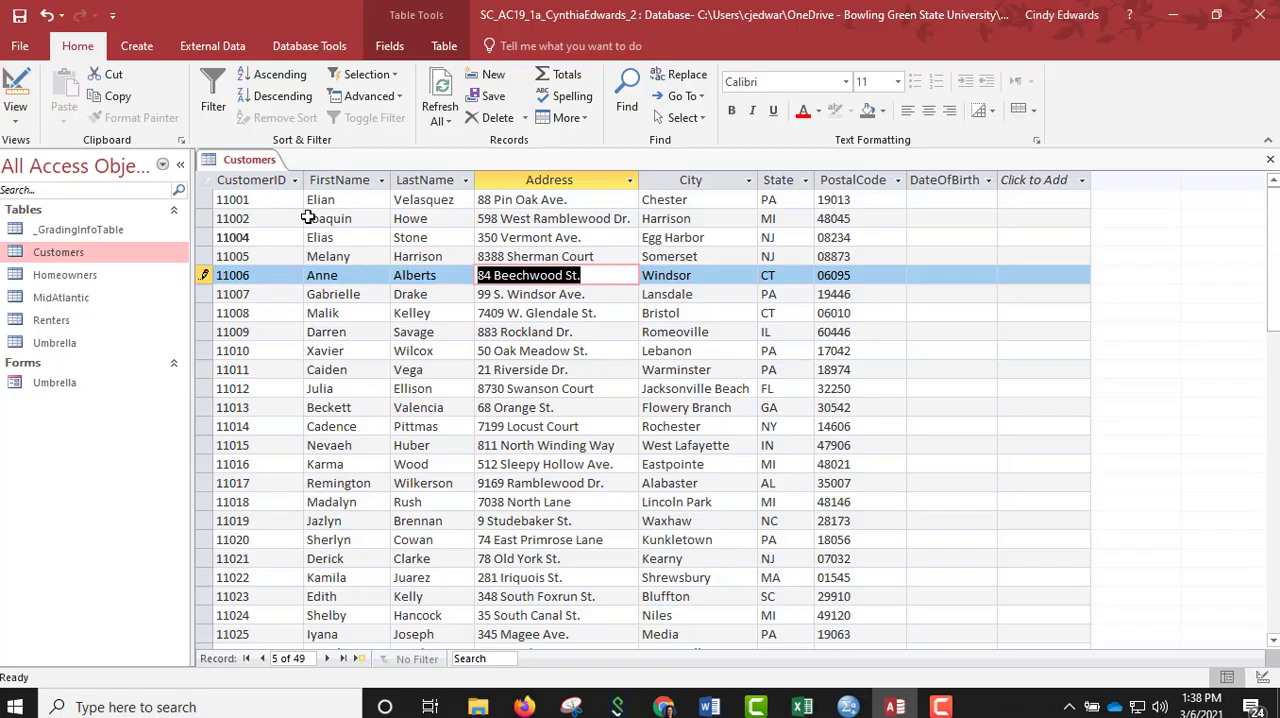
right_click(245, 159)
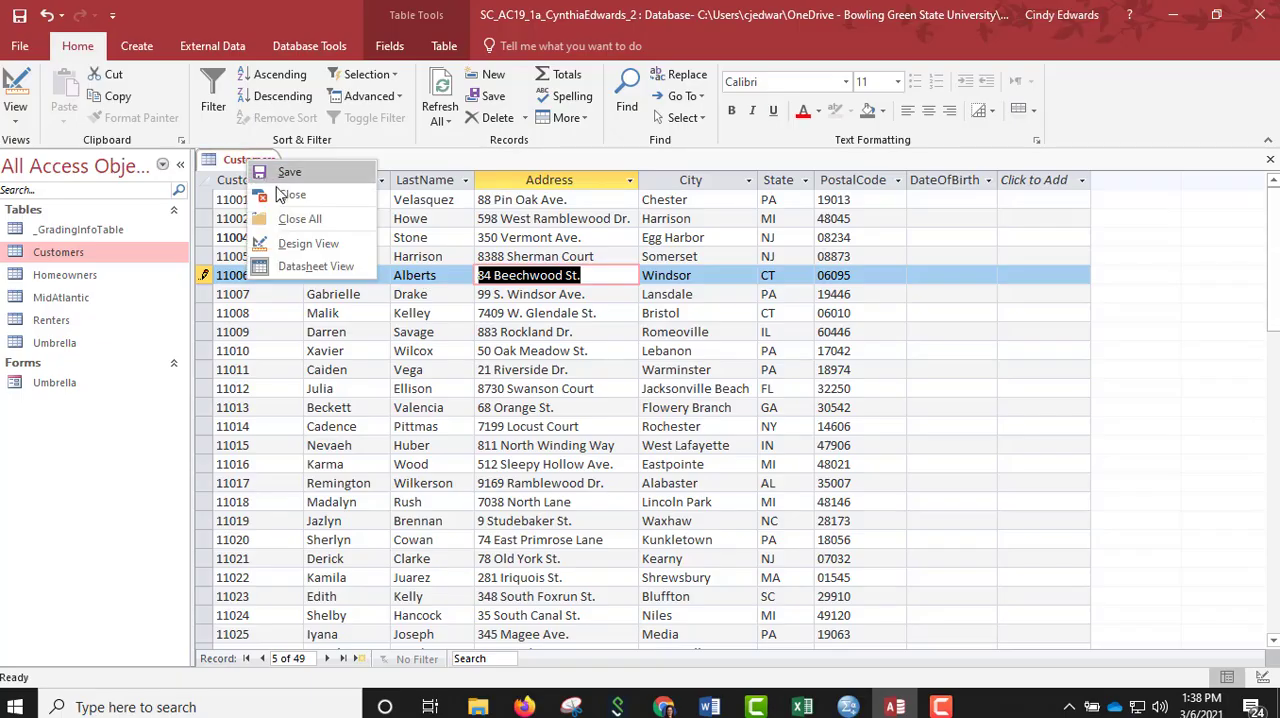
click(277, 192)
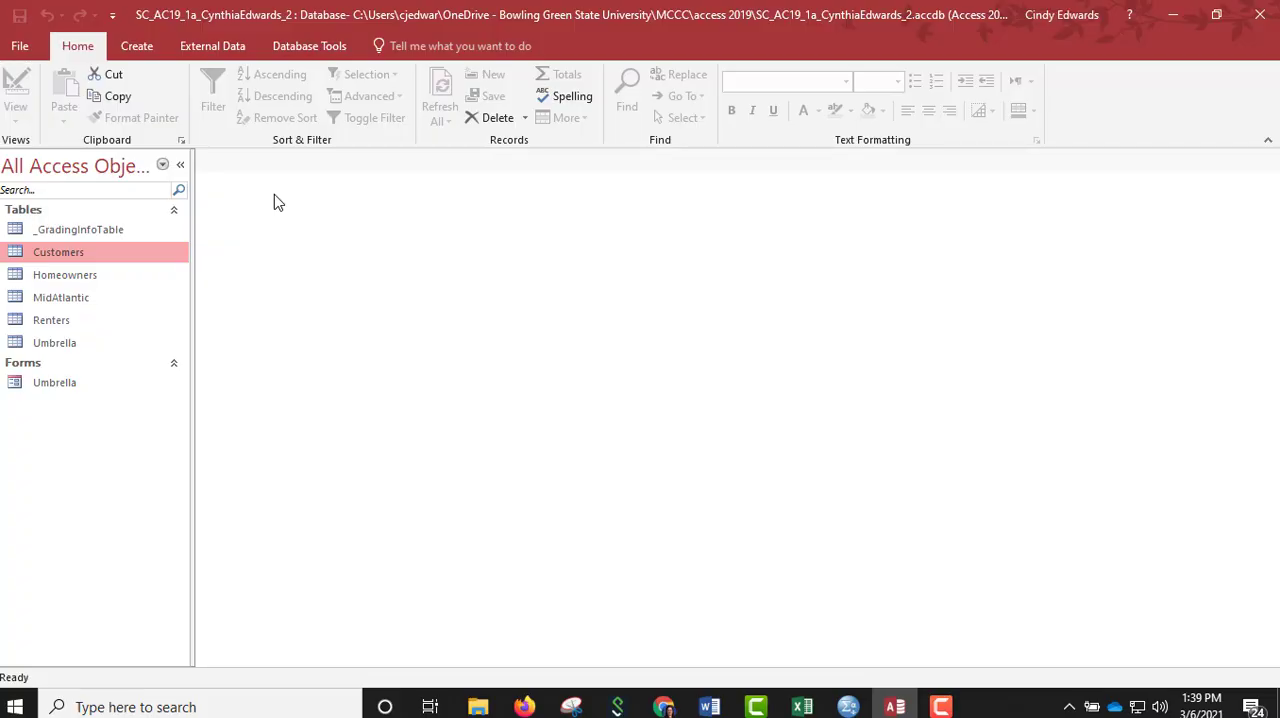
Create a form from the Customers table saved as Customer Data Form, and close it.
click(137, 46)
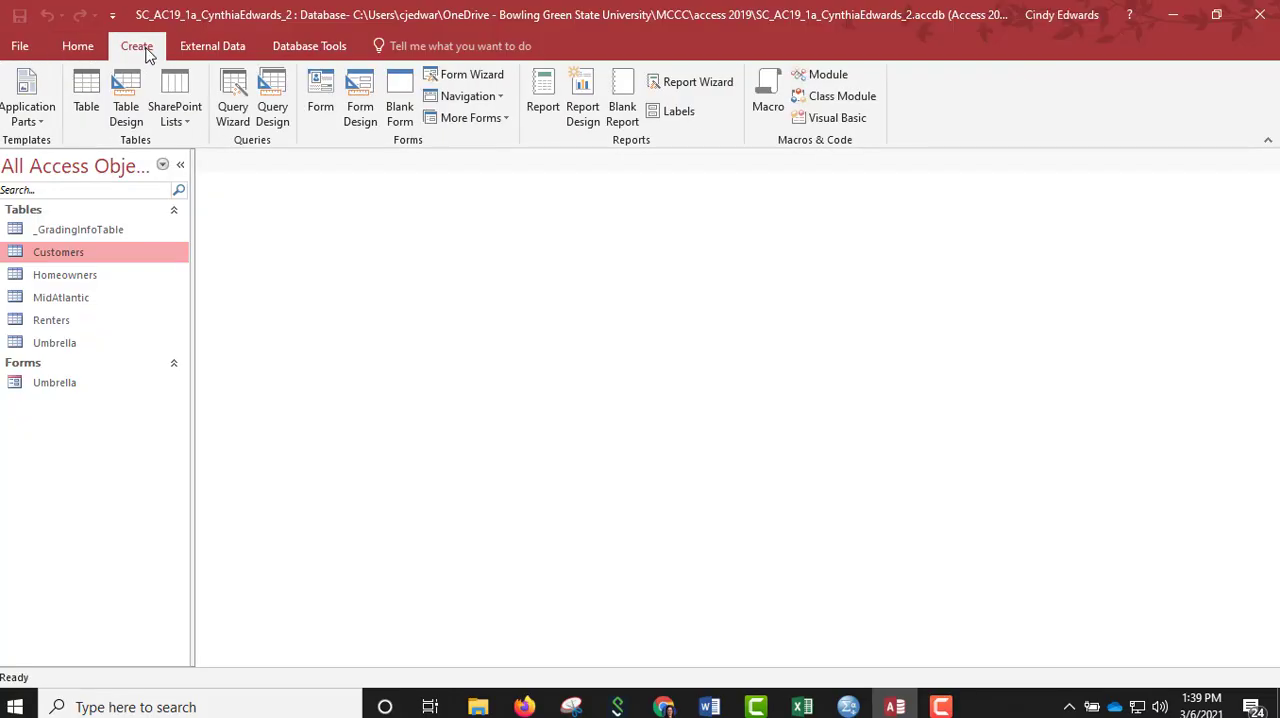
click(323, 104)
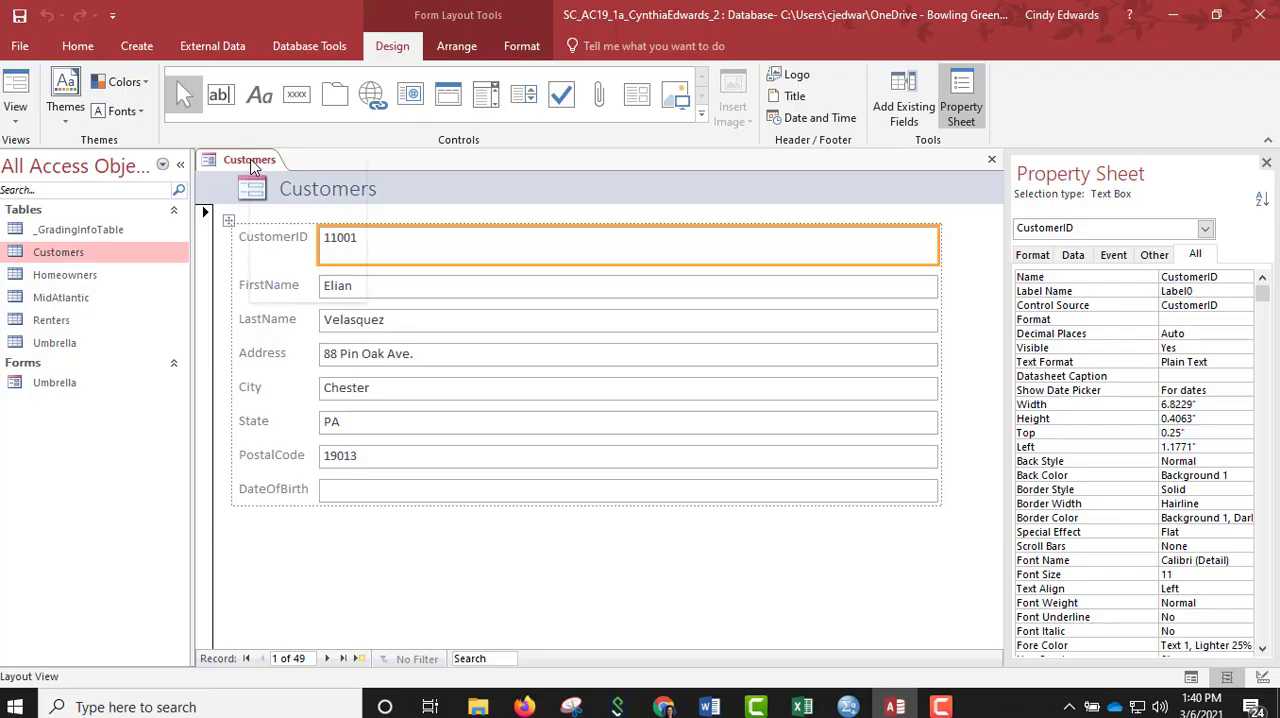
right_click(252, 161)
click(272, 172)
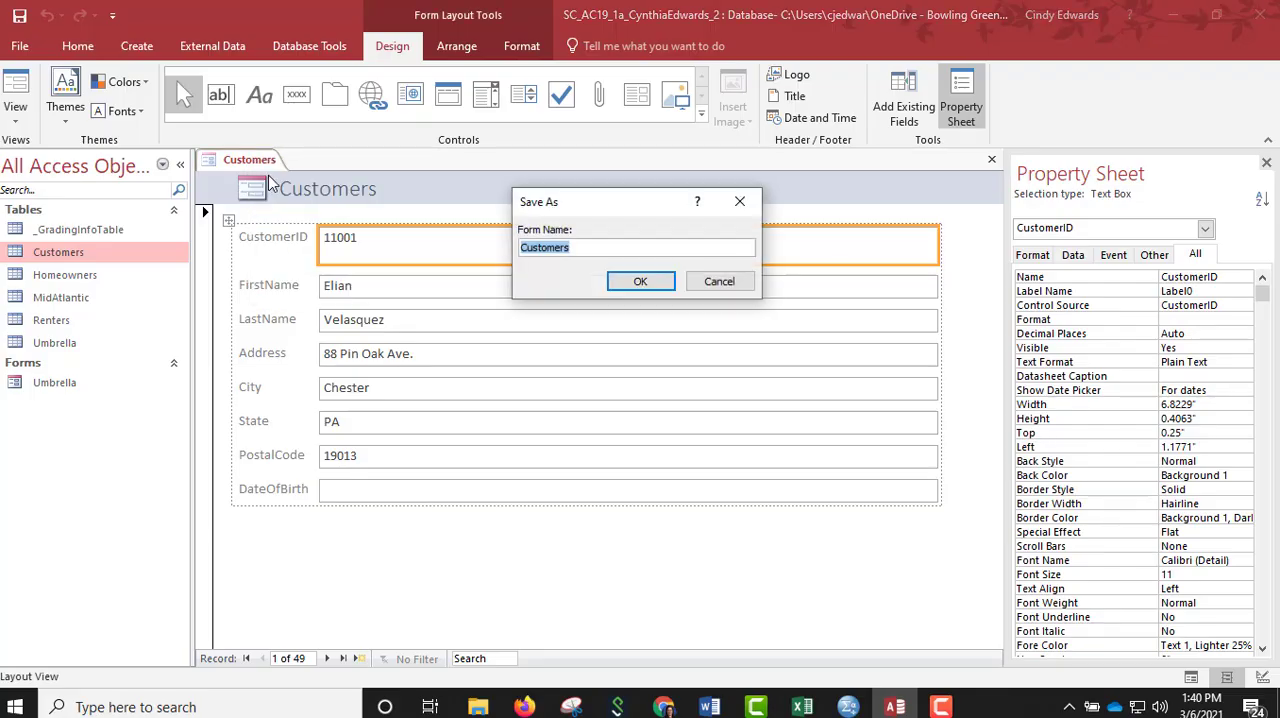
click(584, 249)
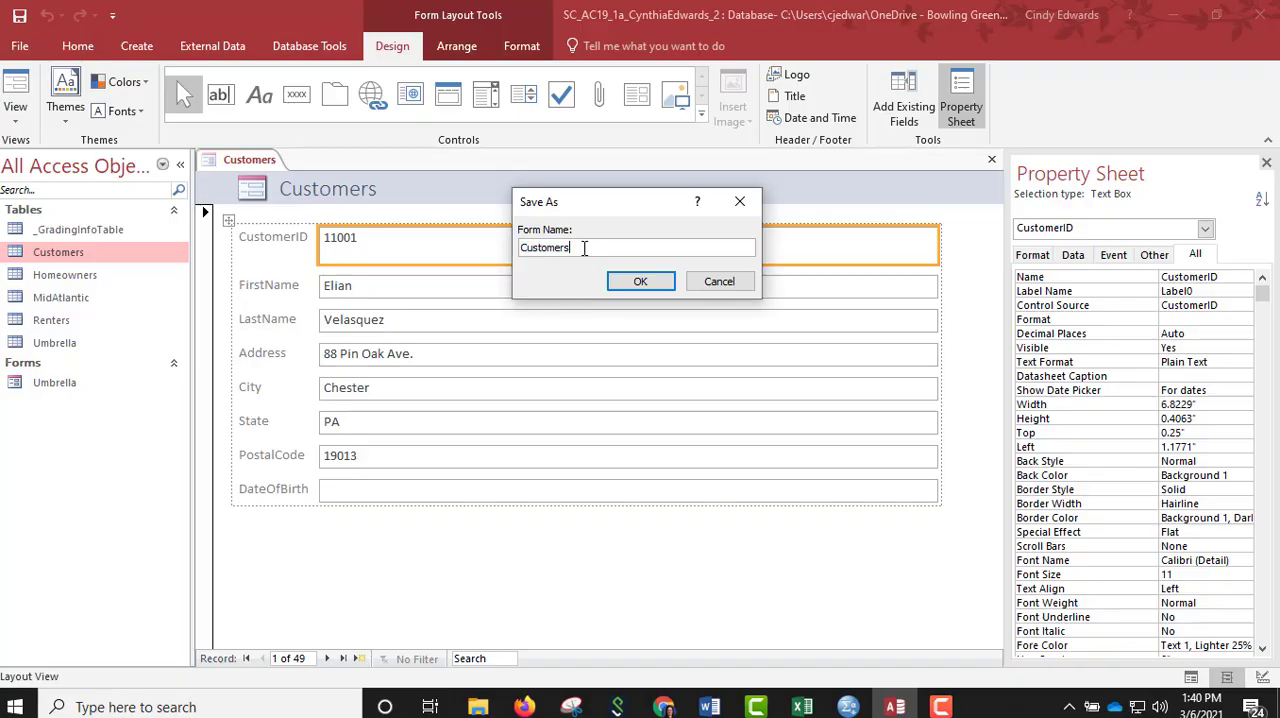
key(BackSpace)
text(Data Form)
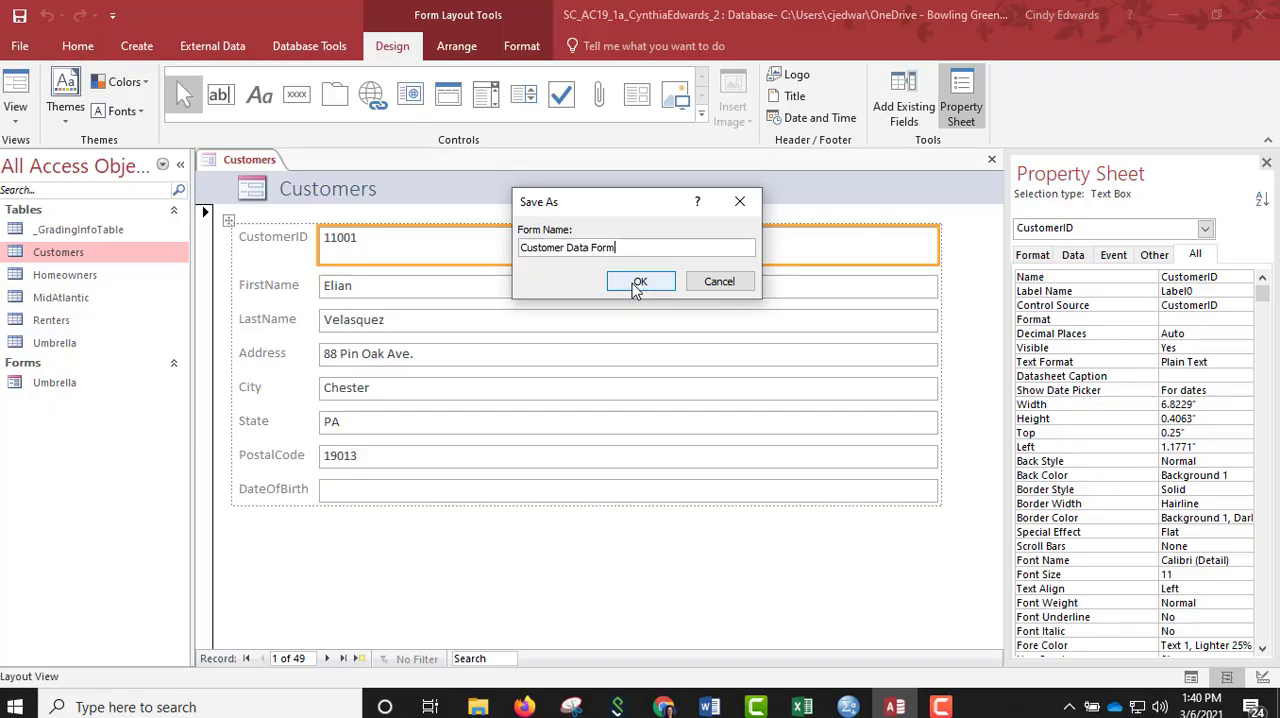
click(639, 282)
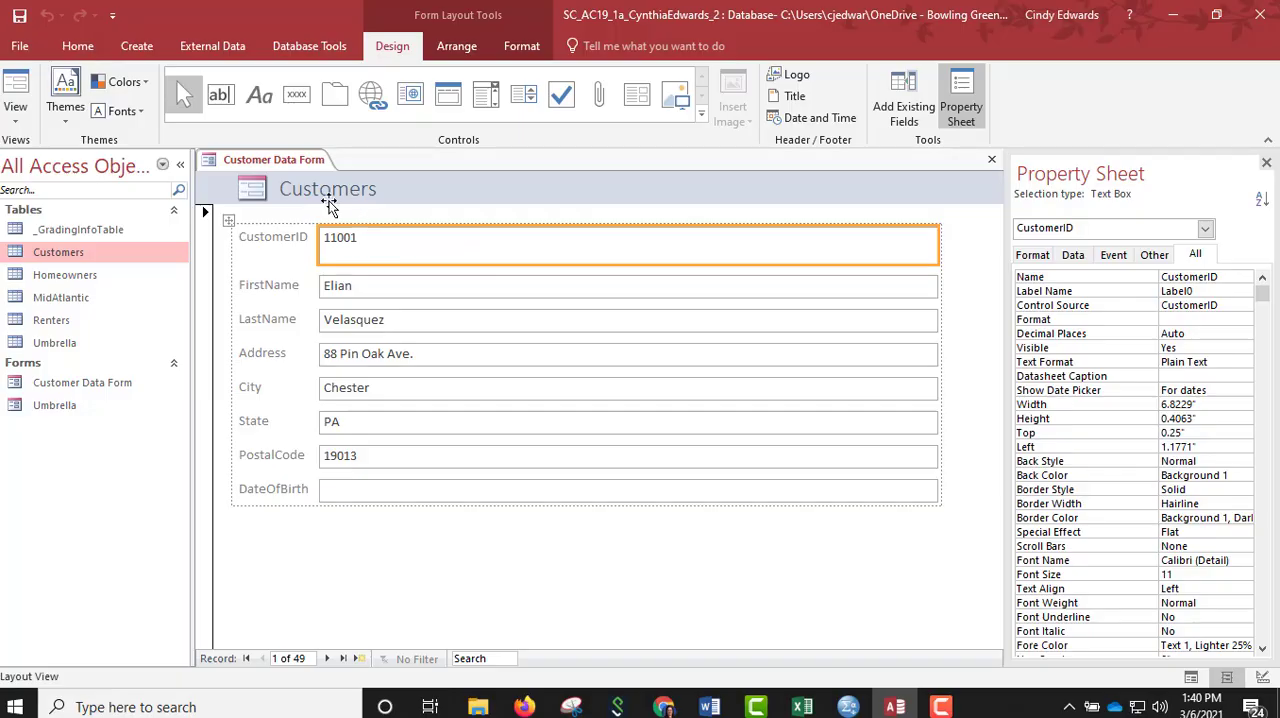
right_click(279, 160)
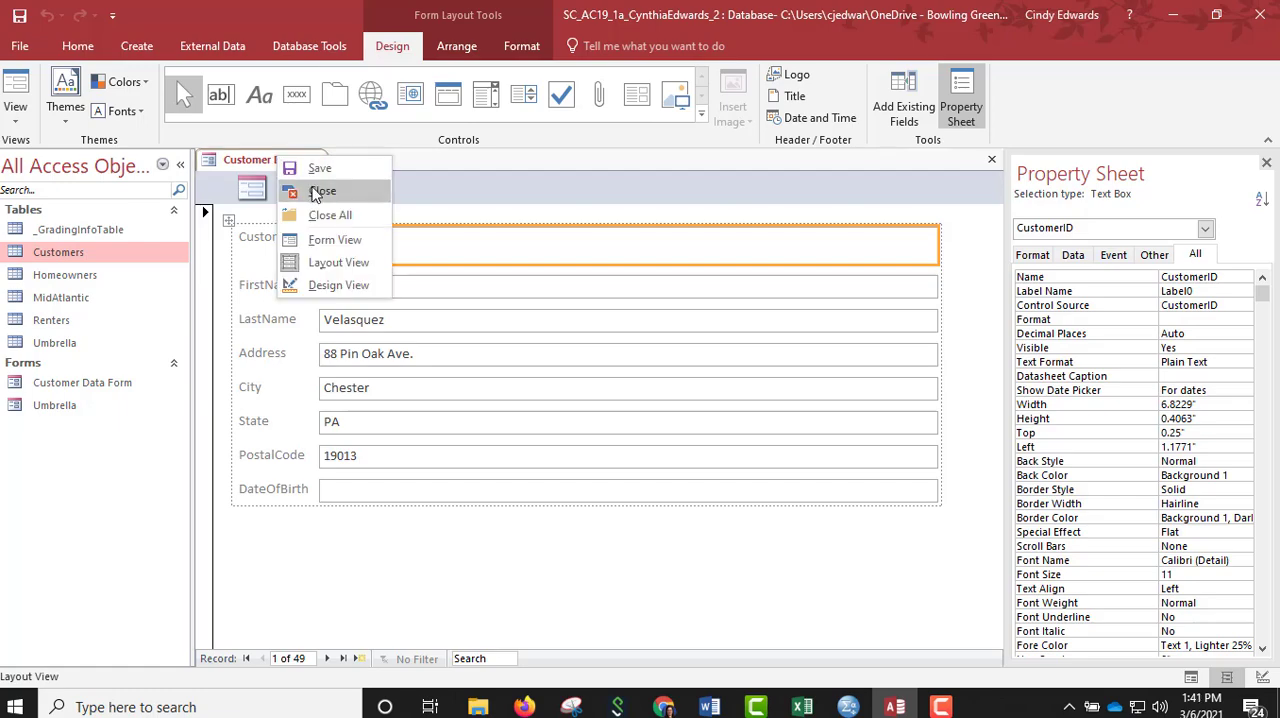
click(314, 190)
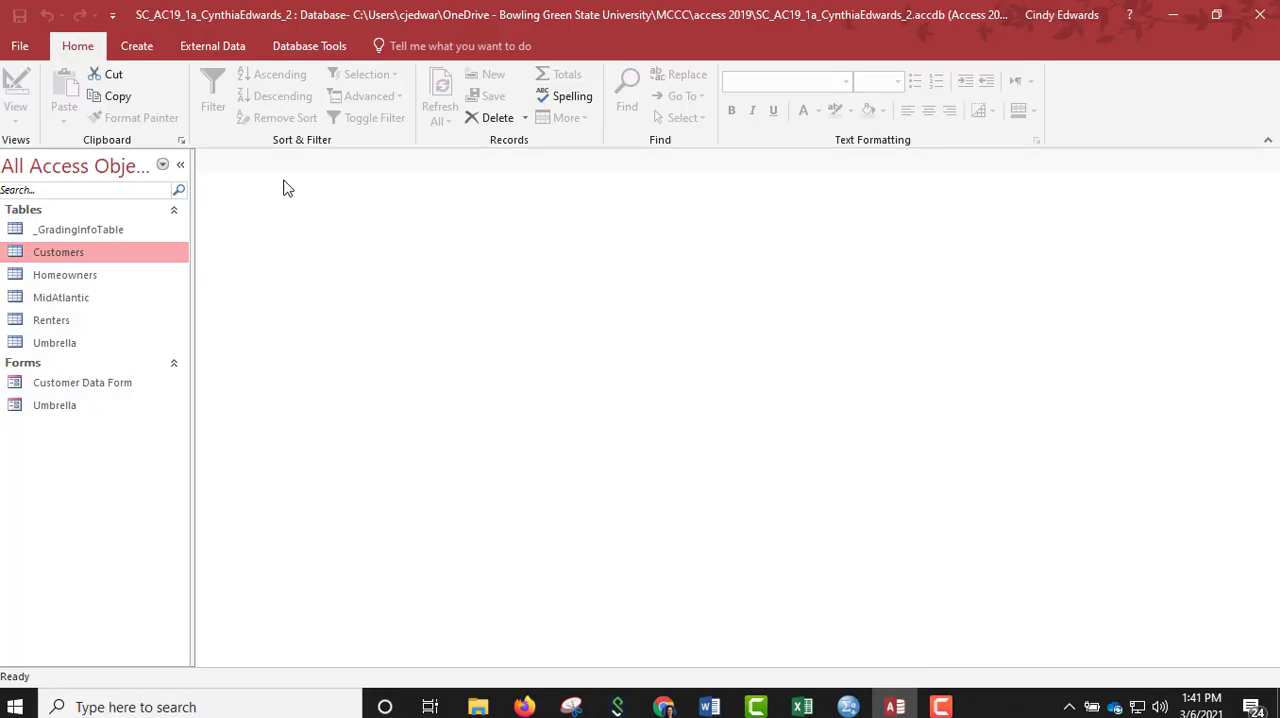
Start a query with the Simple Query Wizard and include all fields from the Umbrella table.
click(138, 50)
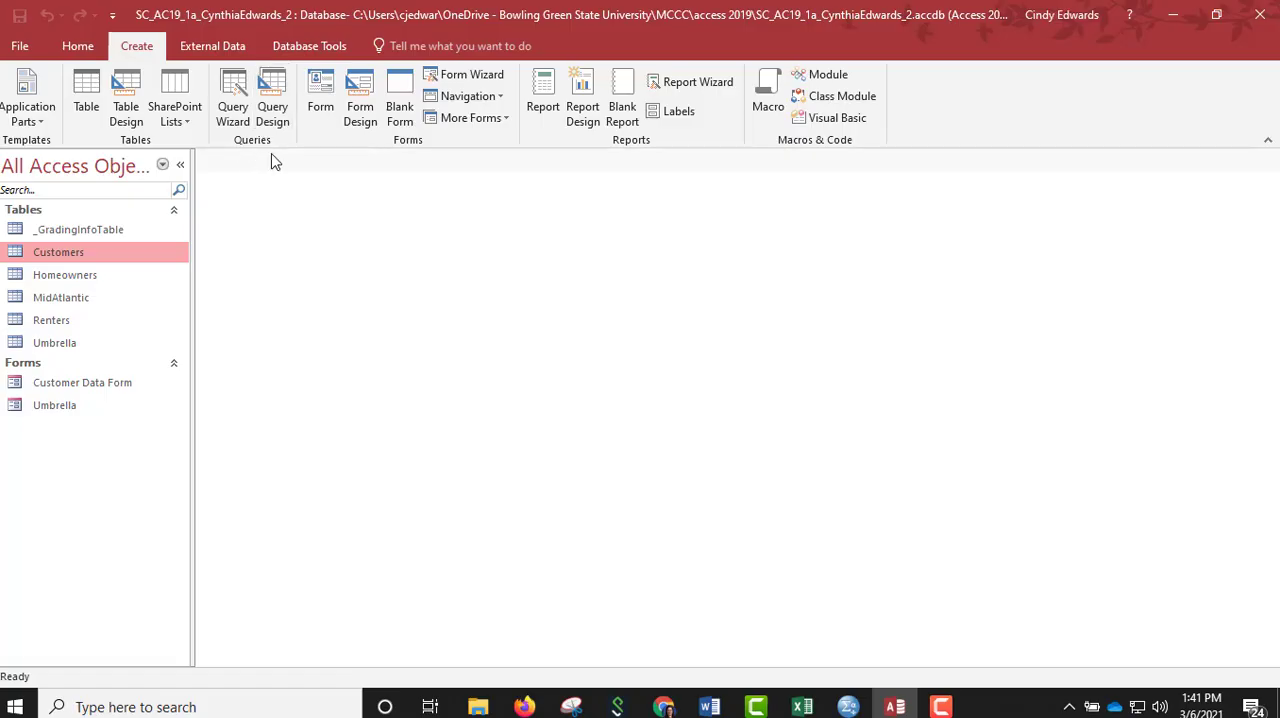
click(232, 116)
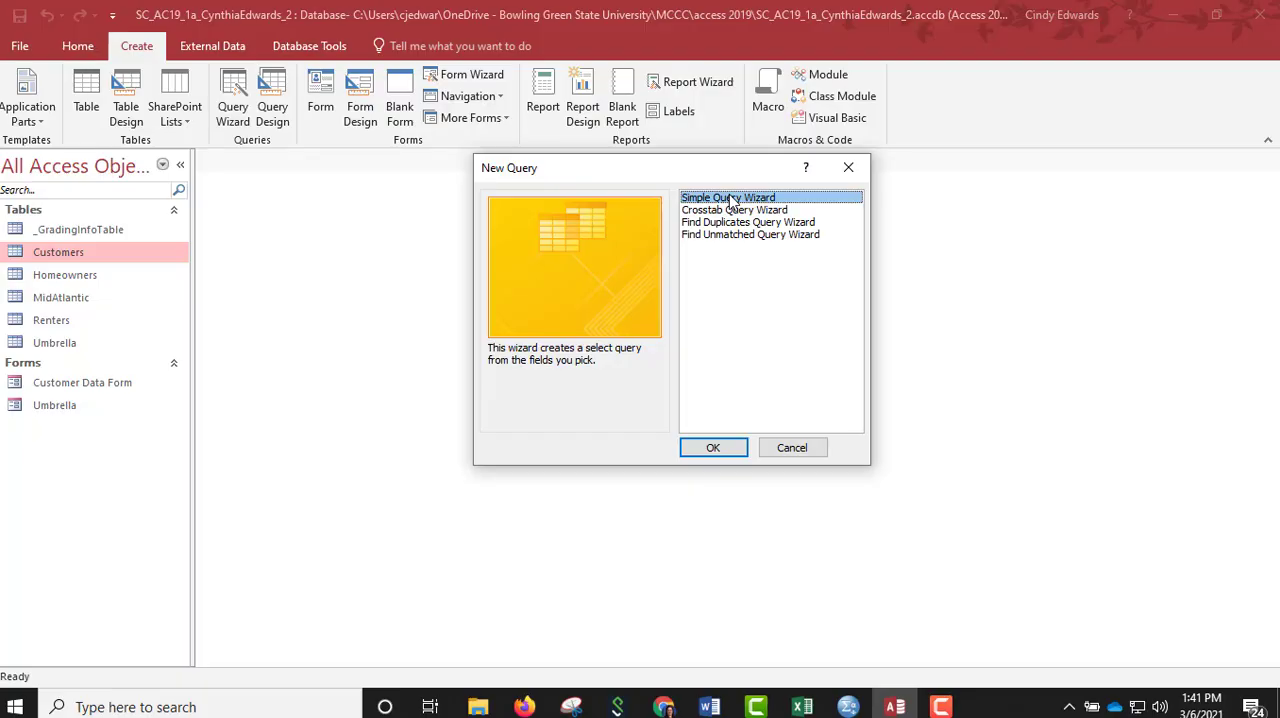
click(713, 447)
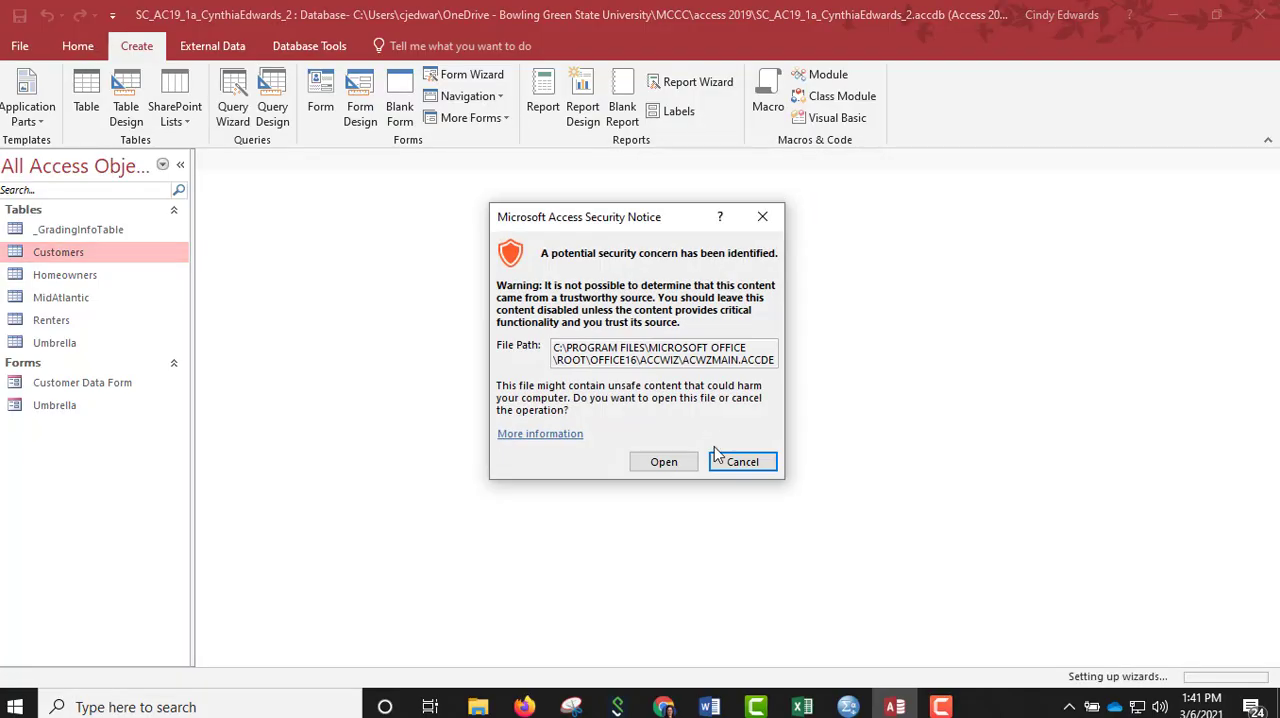
click(671, 465)
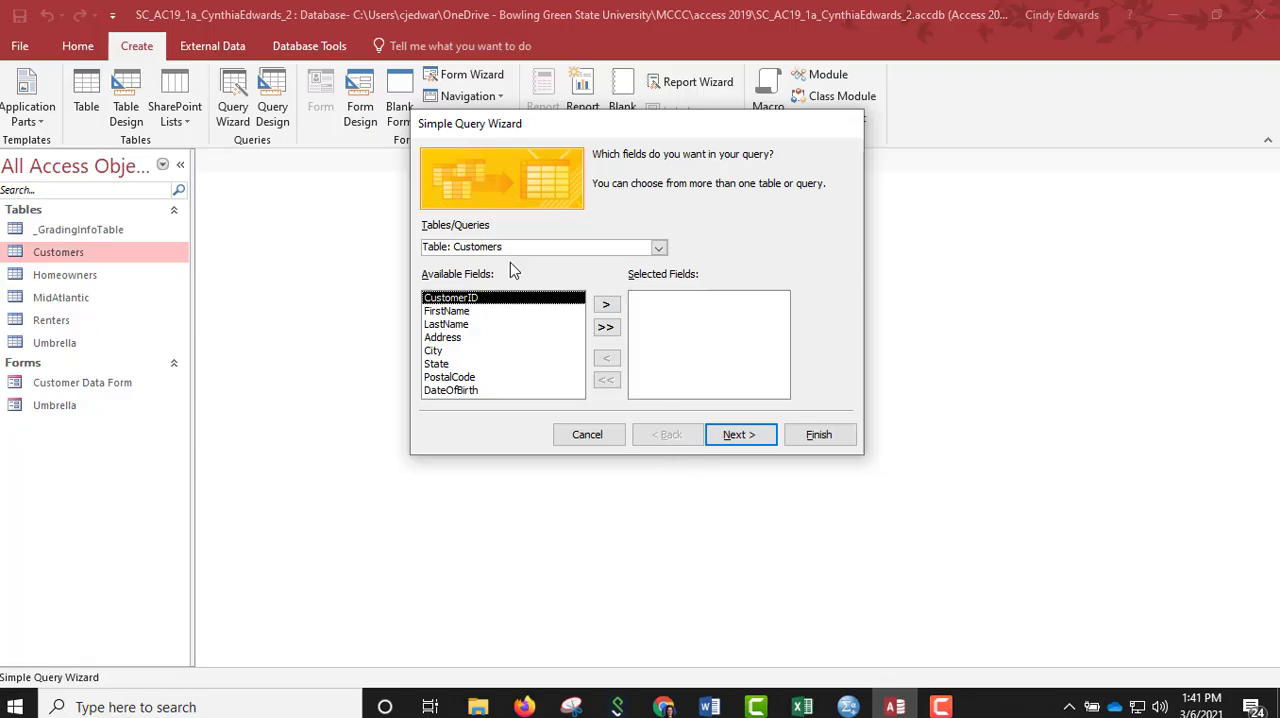
click(659, 248)
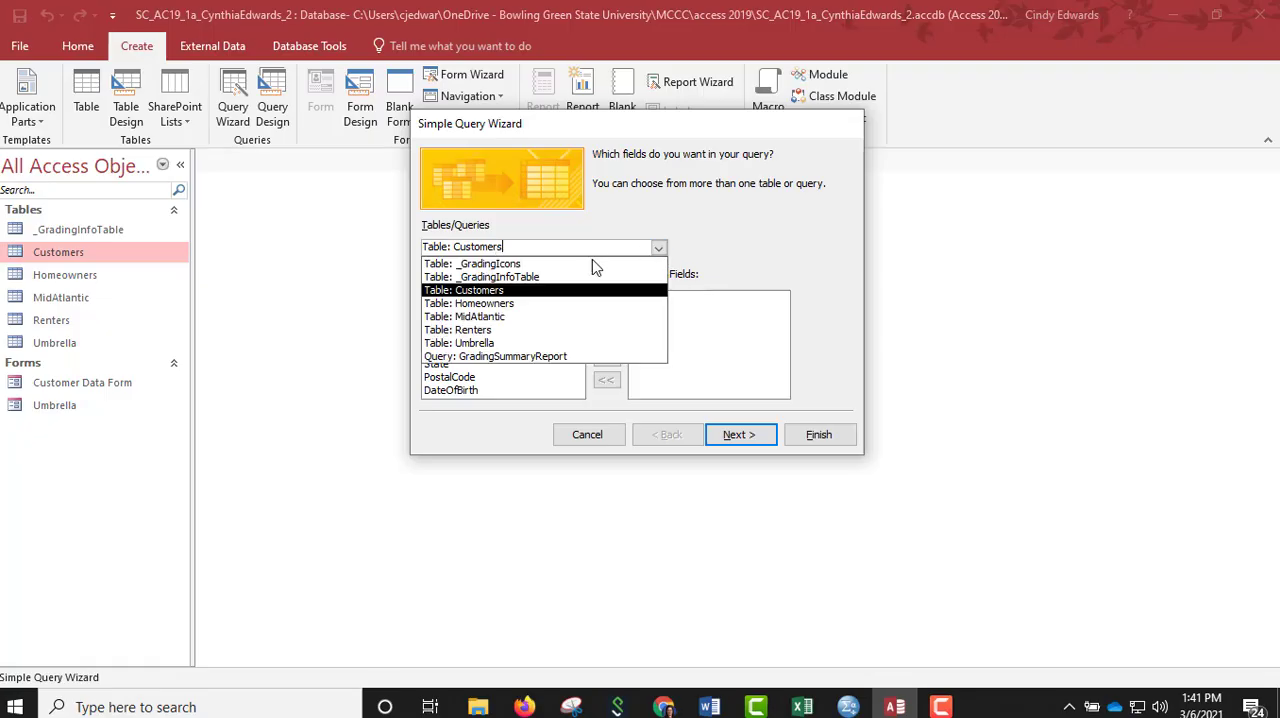
click(480, 344)
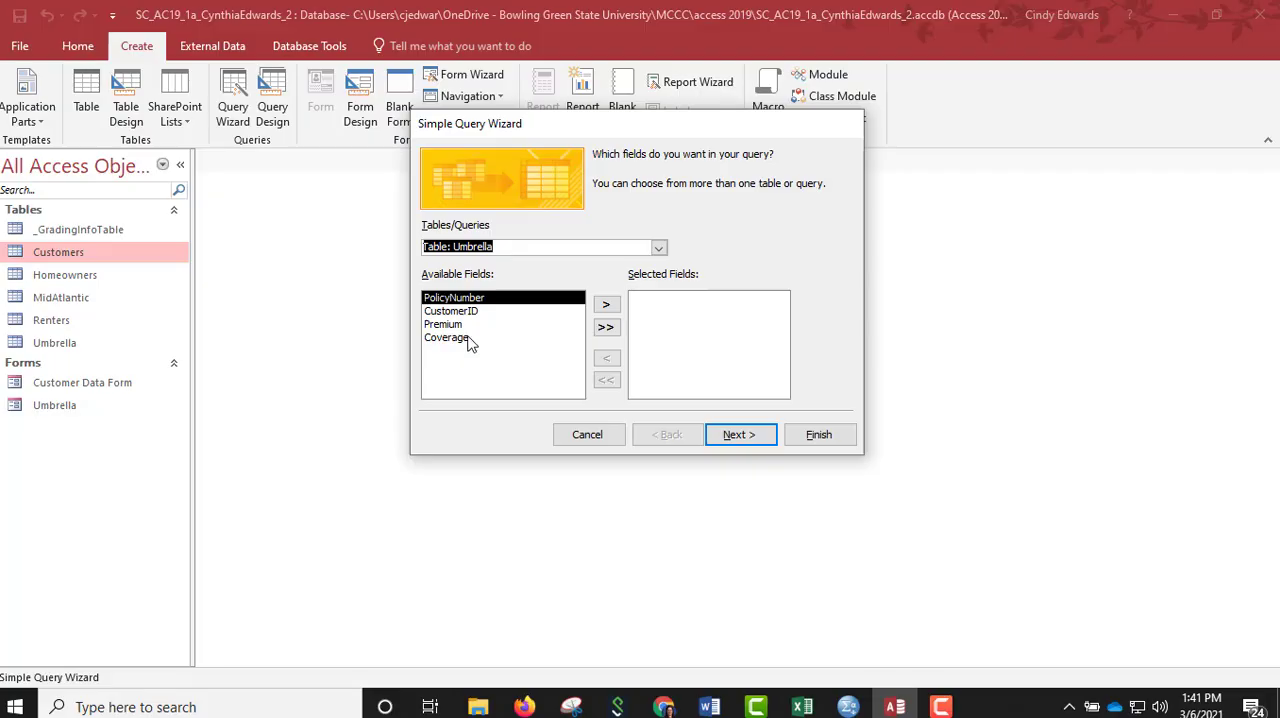
click(605, 329)
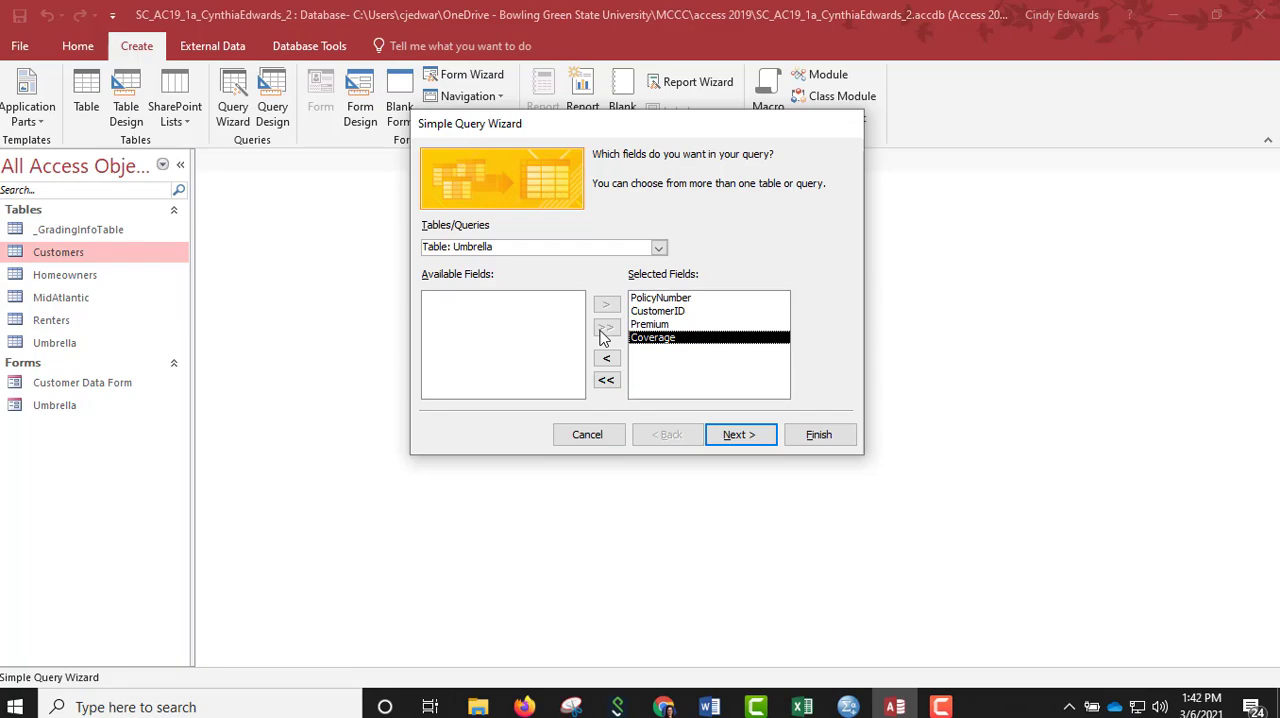
Finish the wizard as a detail query titled Umbrella Query and close the resulting datasheet.
click(741, 437)
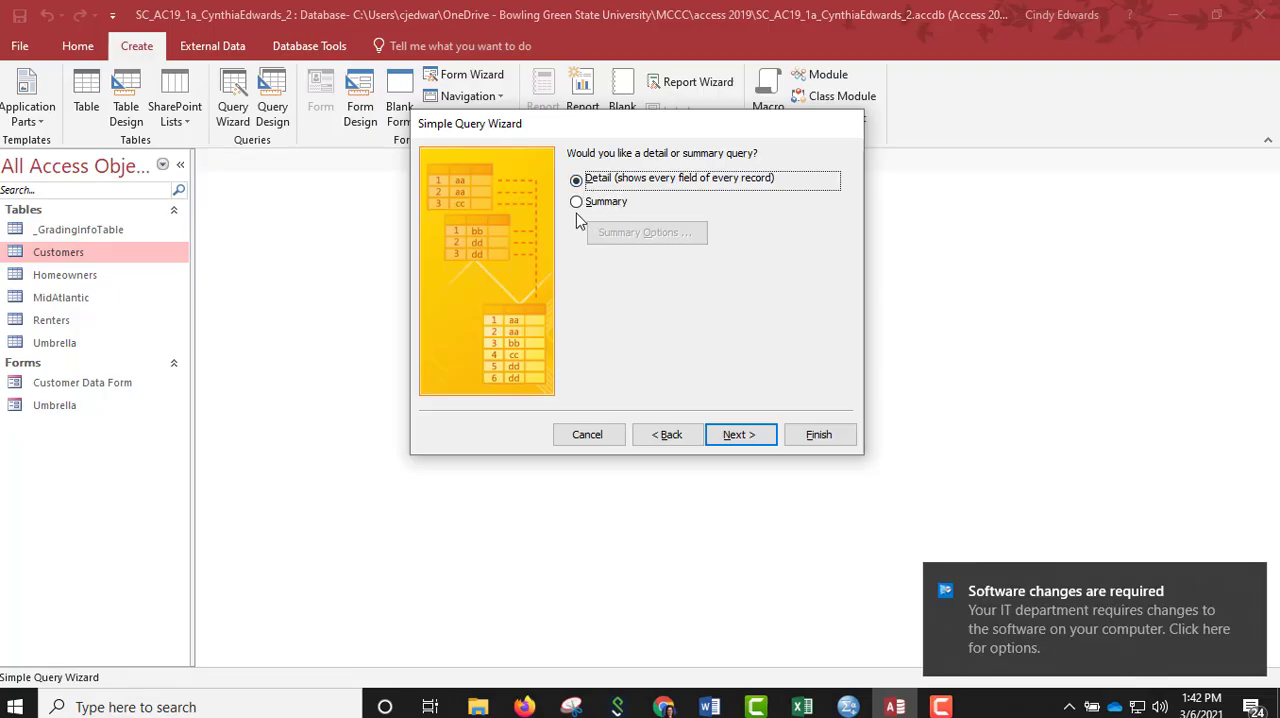
click(735, 436)
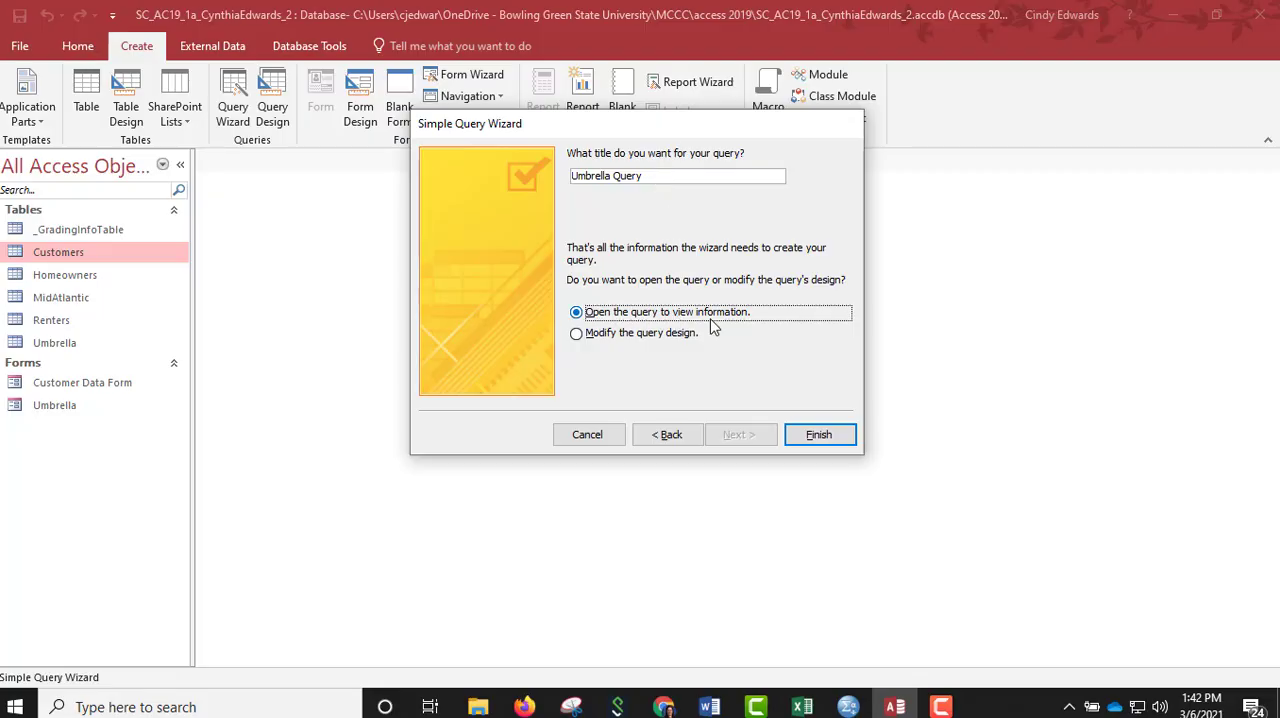
click(818, 435)
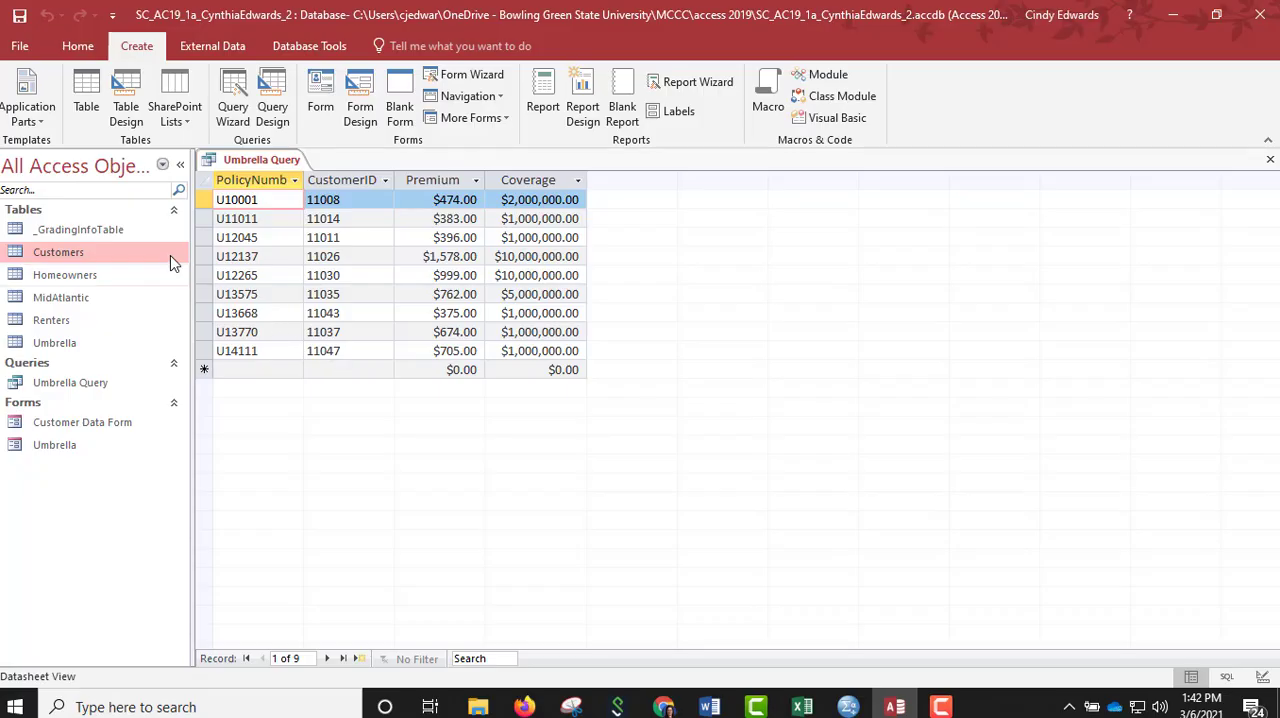
right_click(248, 161)
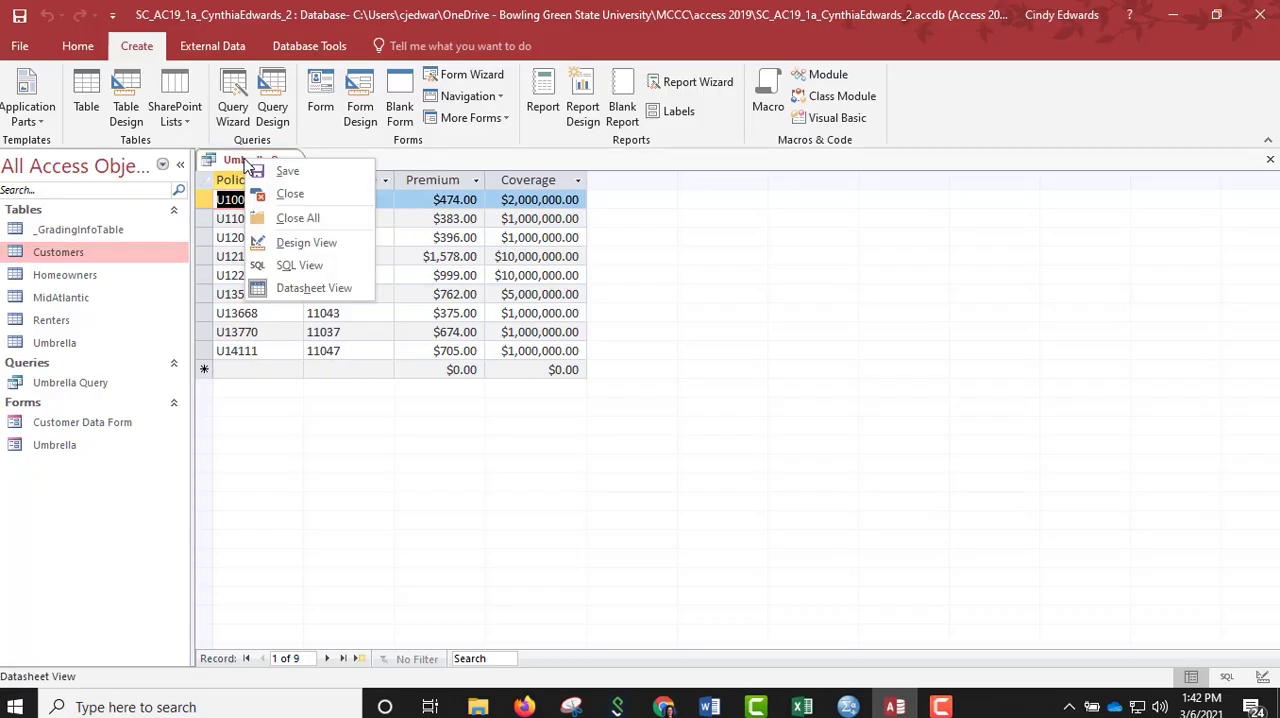
click(288, 195)
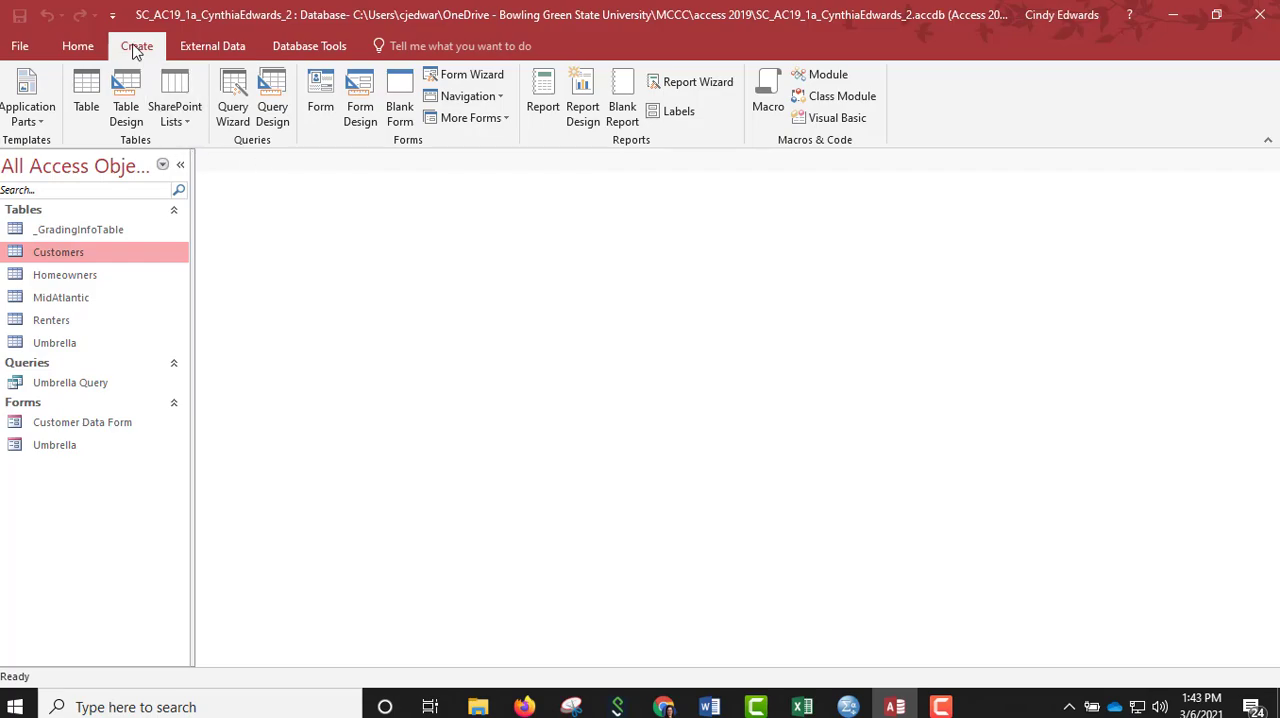
Start a report with the Report Wizard, include all fields from the Umbrella table, and continue to the grouping options.
click(688, 89)
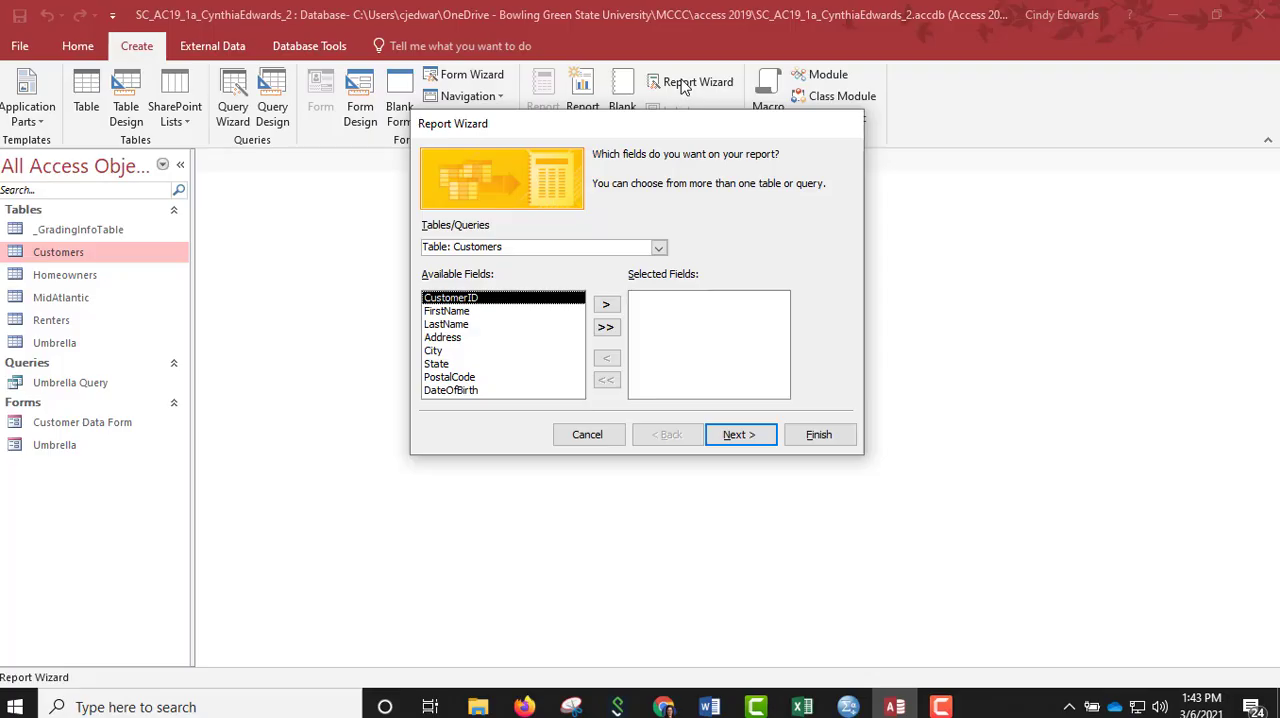
click(658, 247)
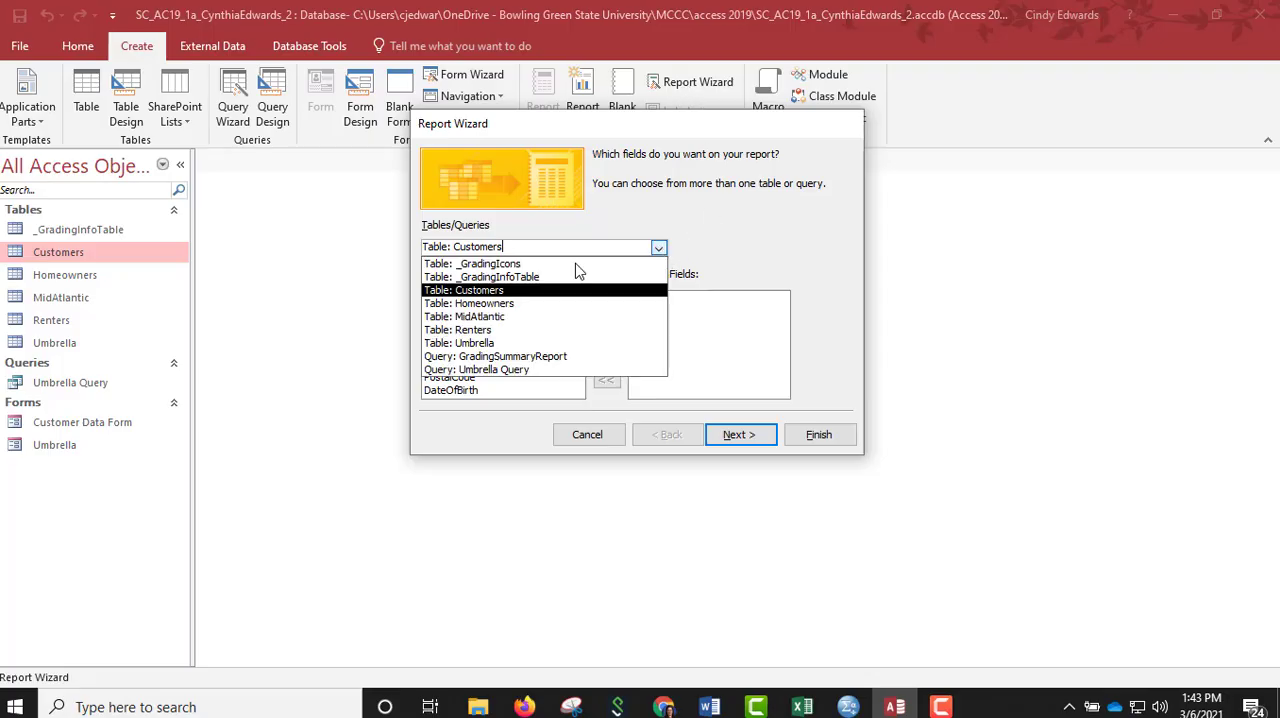
click(490, 343)
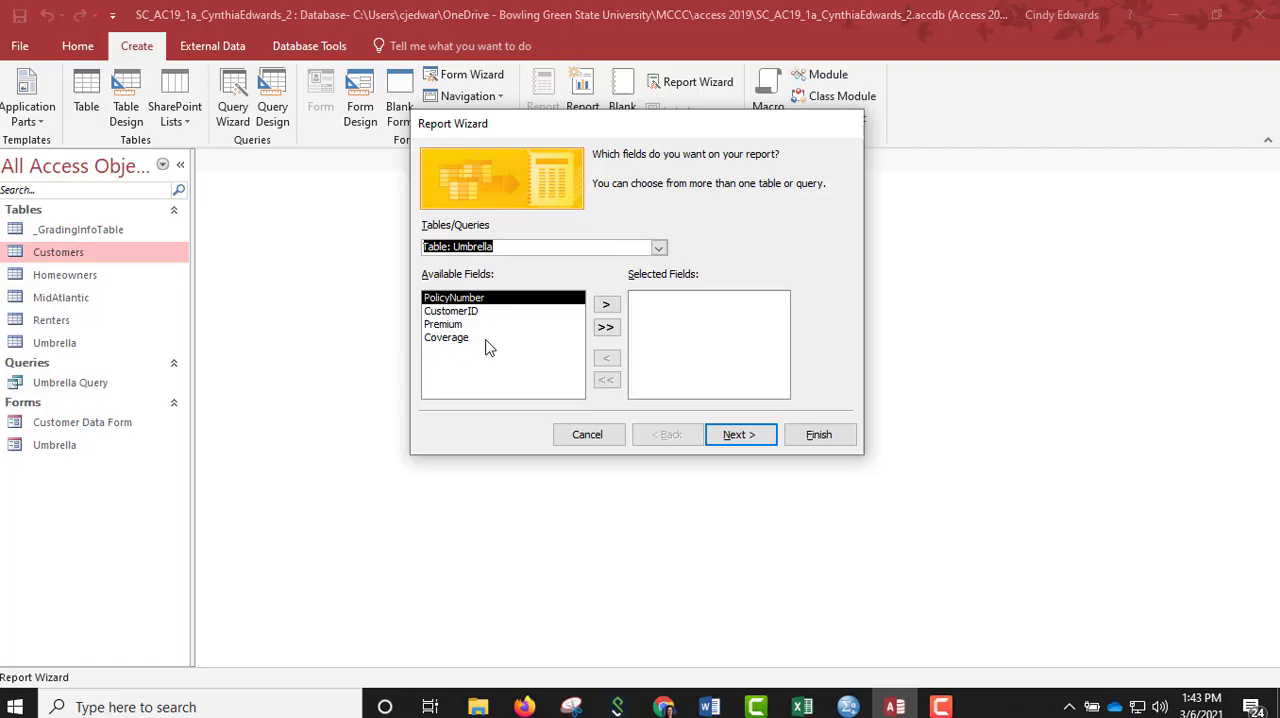
click(606, 328)
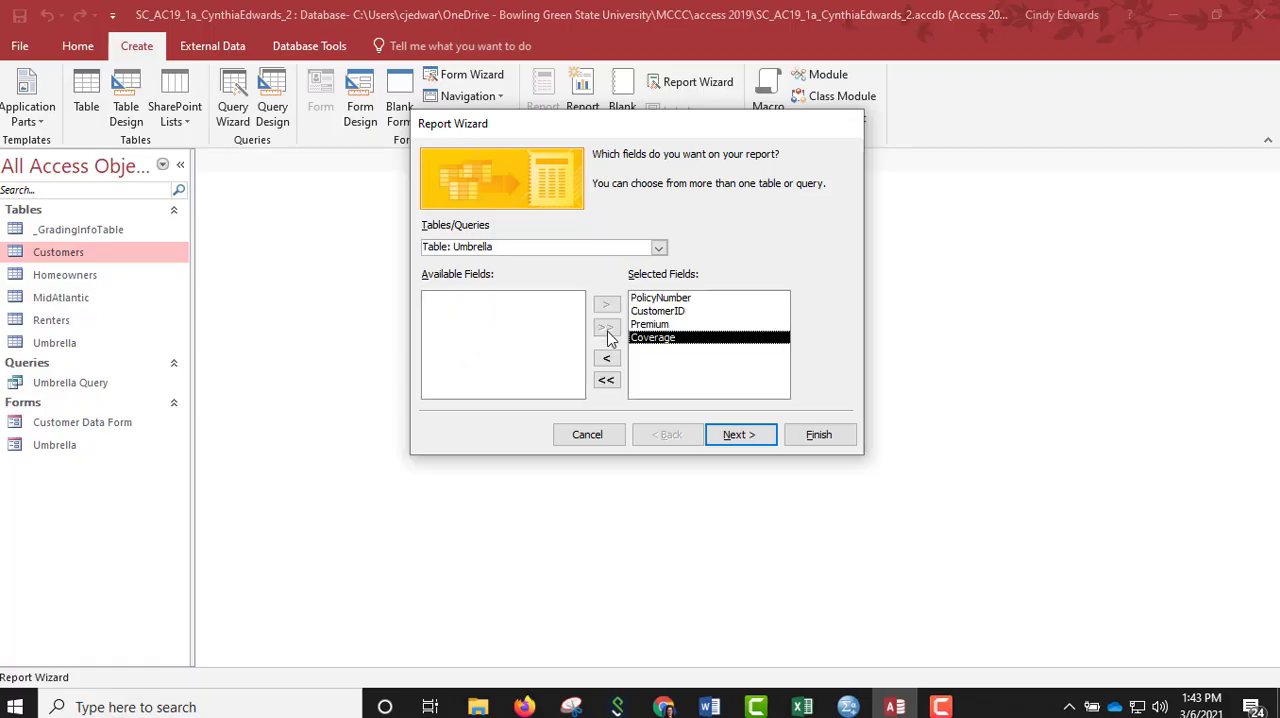
click(738, 435)
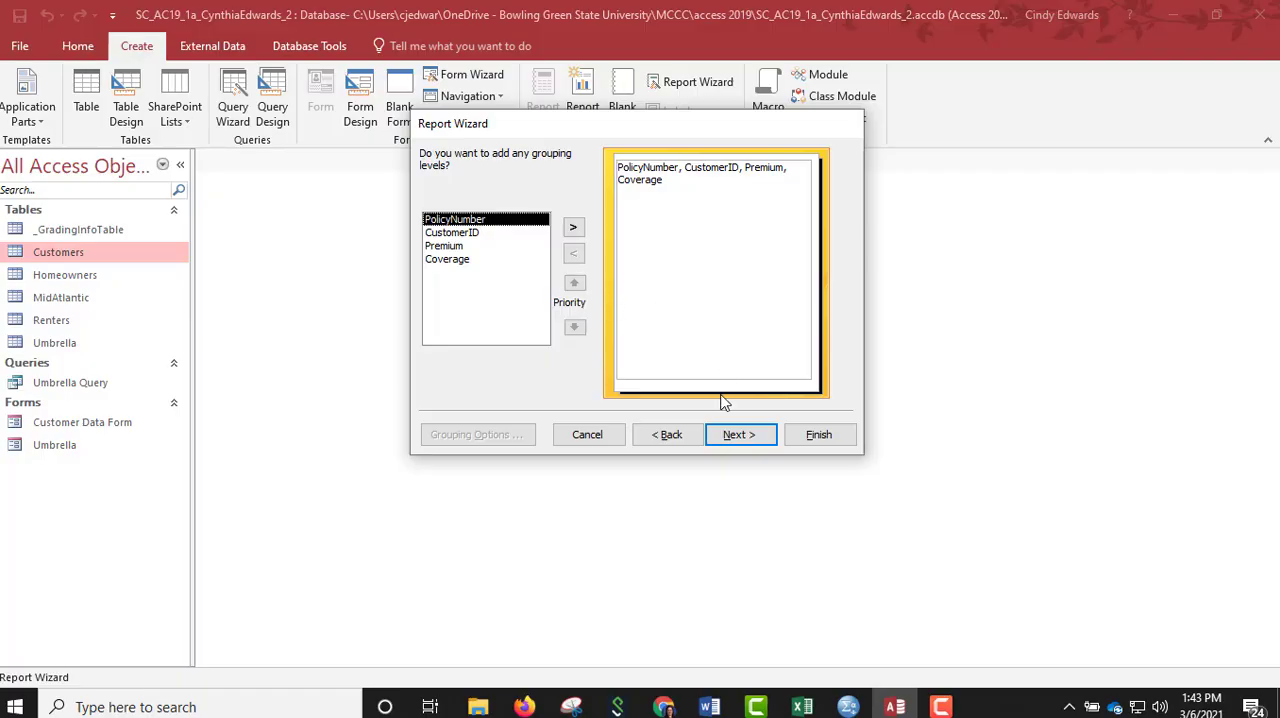
Leave the report ungrouped, sort it by CustomerID in ascending order, and choose the Tabular layout in Portrait orientation.
click(741, 437)
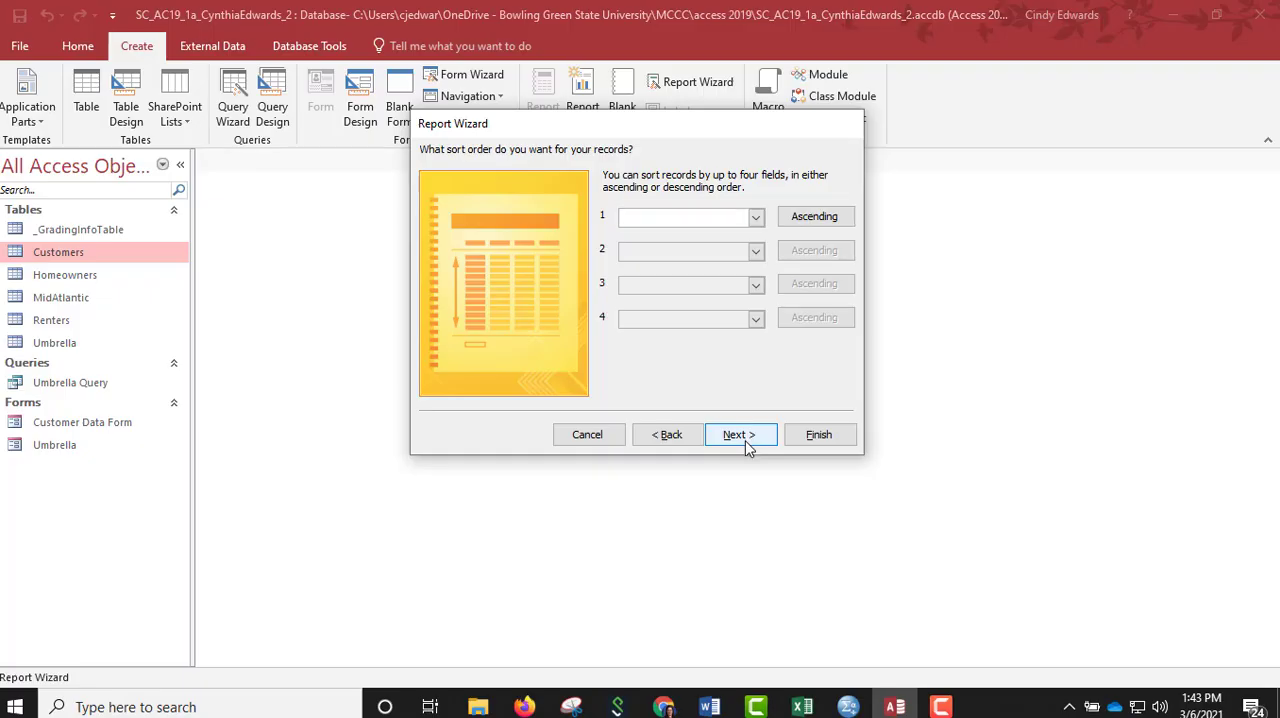
click(756, 217)
click(690, 261)
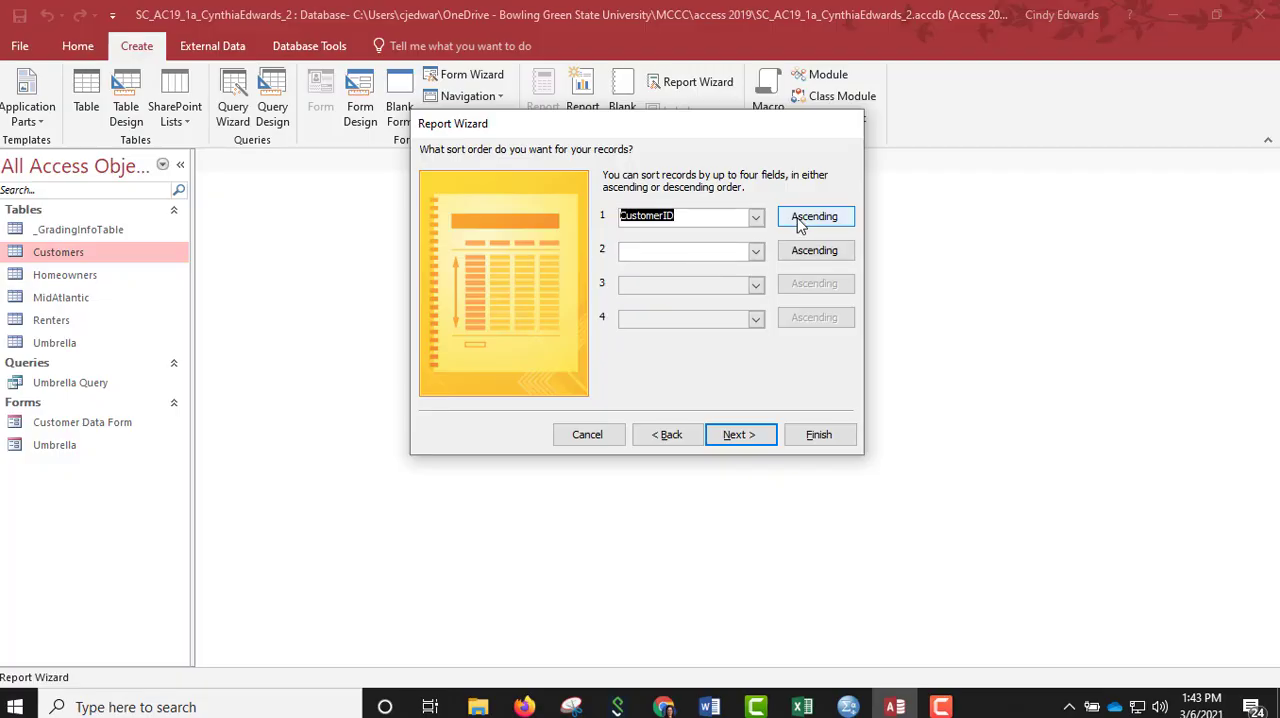
click(740, 433)
click(687, 219)
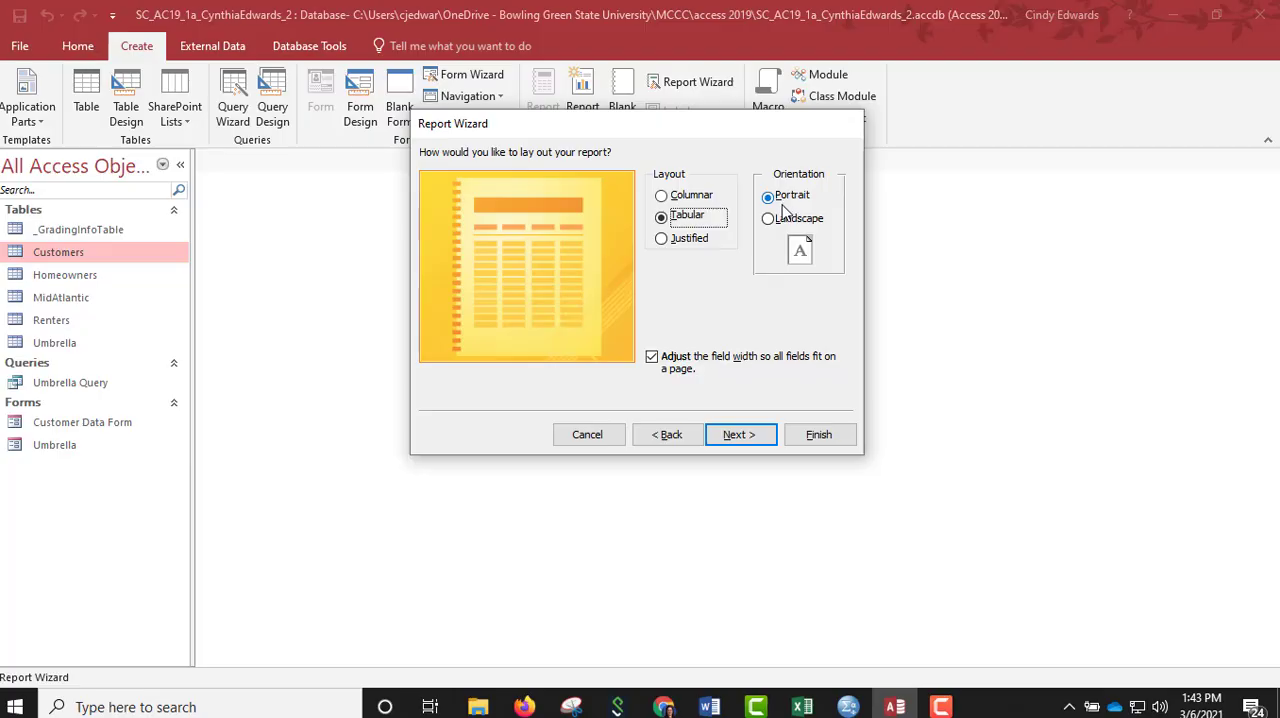
click(753, 440)
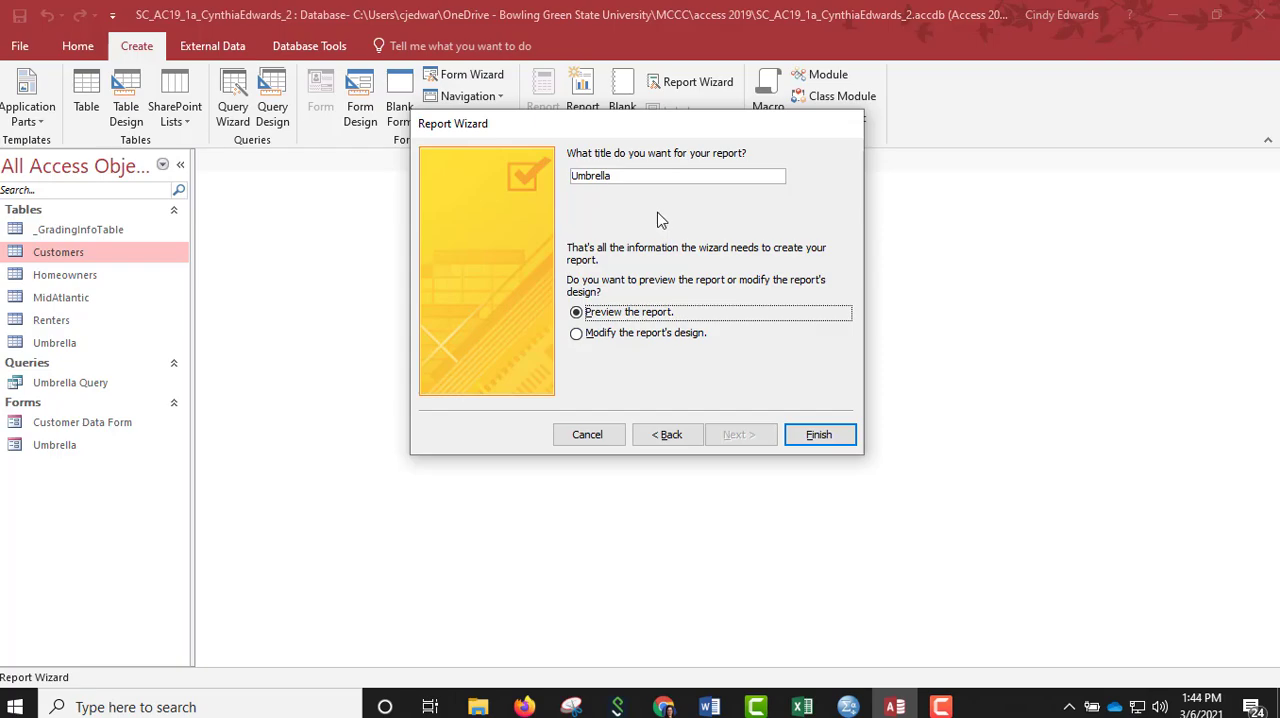
Title the report Umbrella Report, finish the wizard, and close the report preview.
click(633, 175)
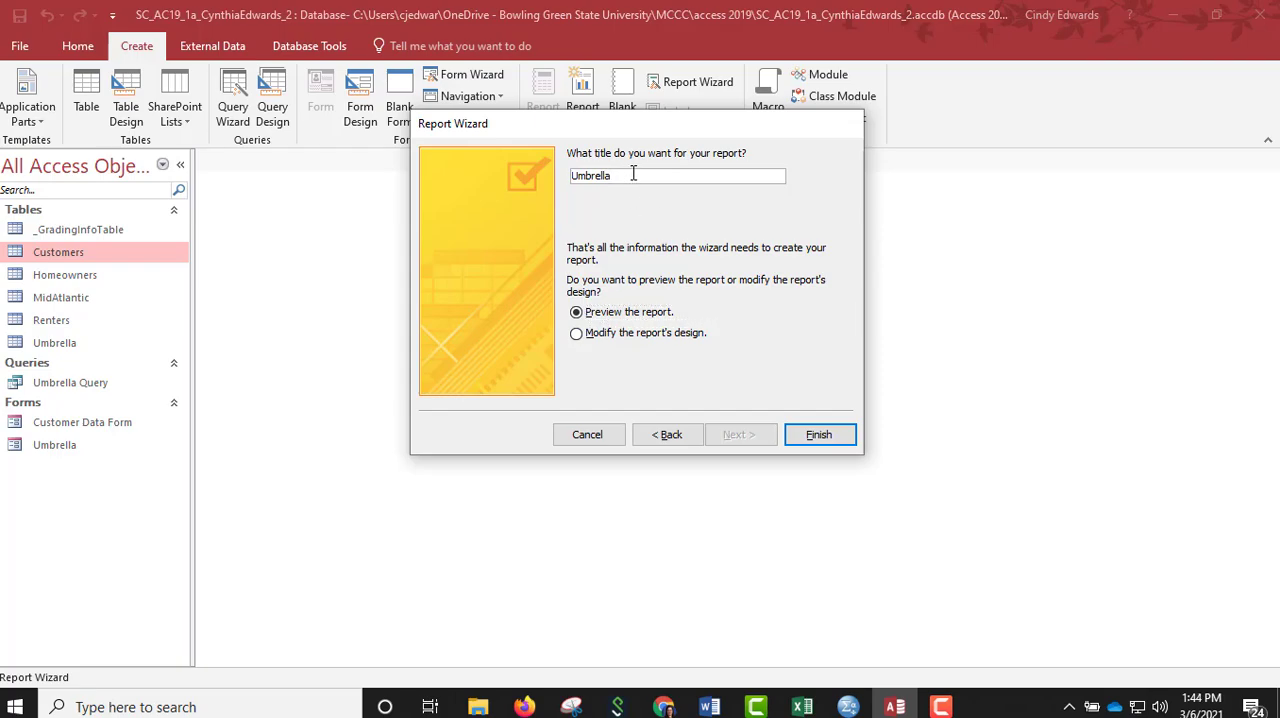
text(Report)
click(815, 436)
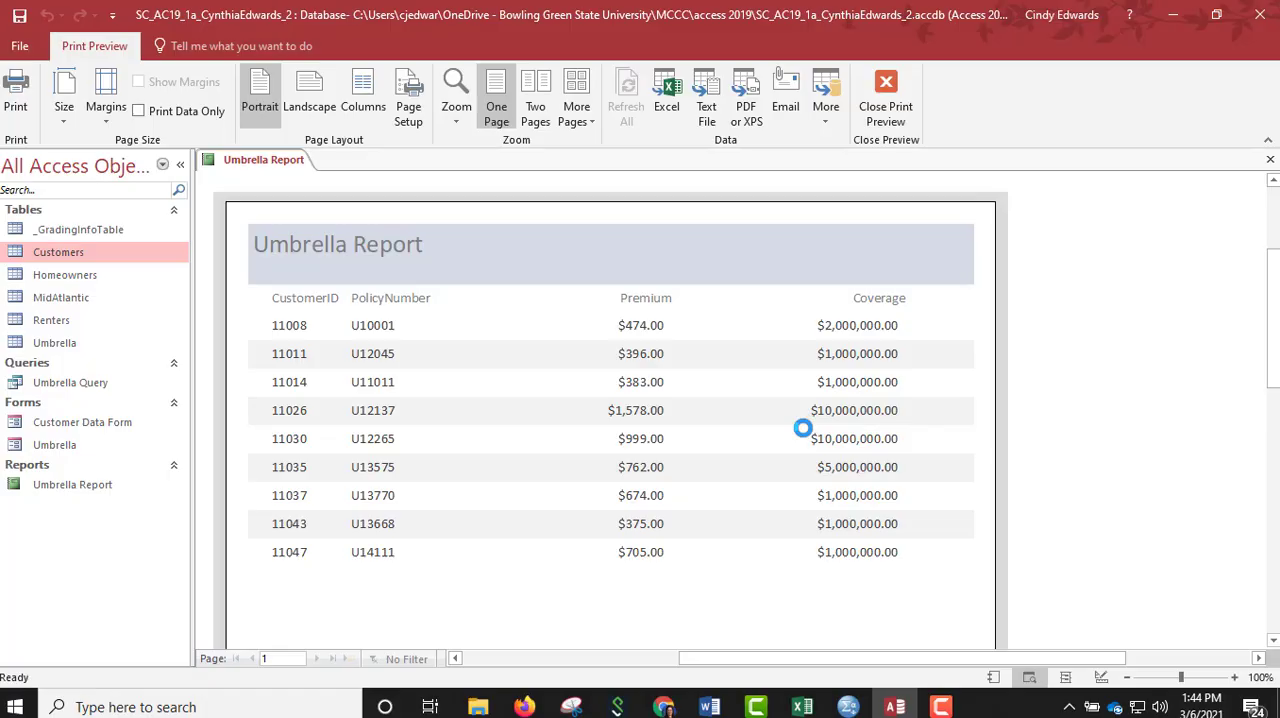
right_click(246, 163)
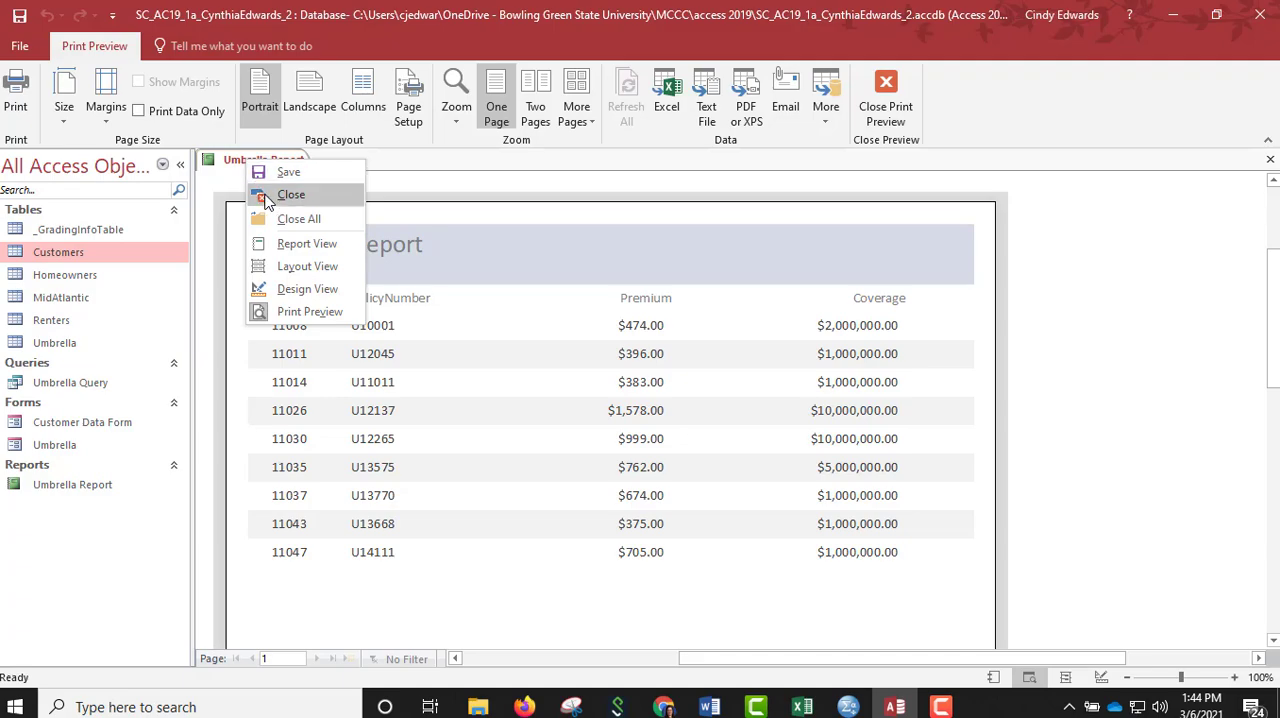
click(266, 198)
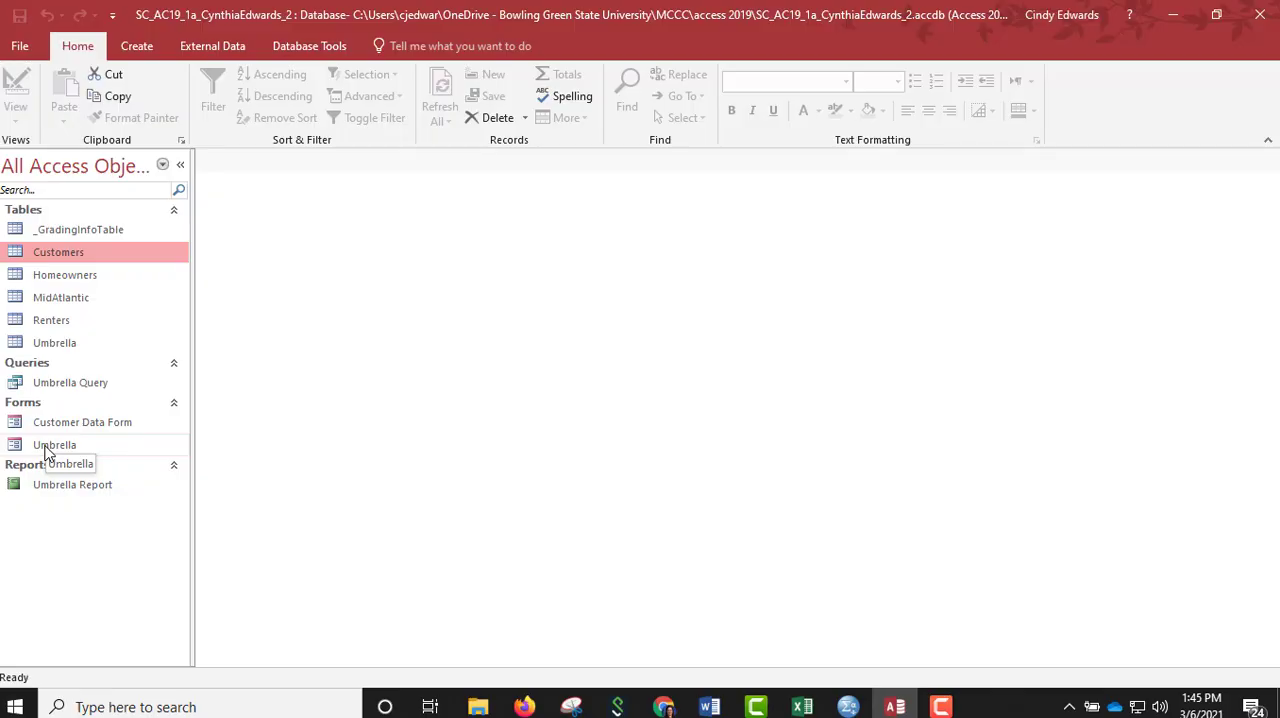
Rename the Umbrella form as Umbrella Data Form.
right_click(45, 453)
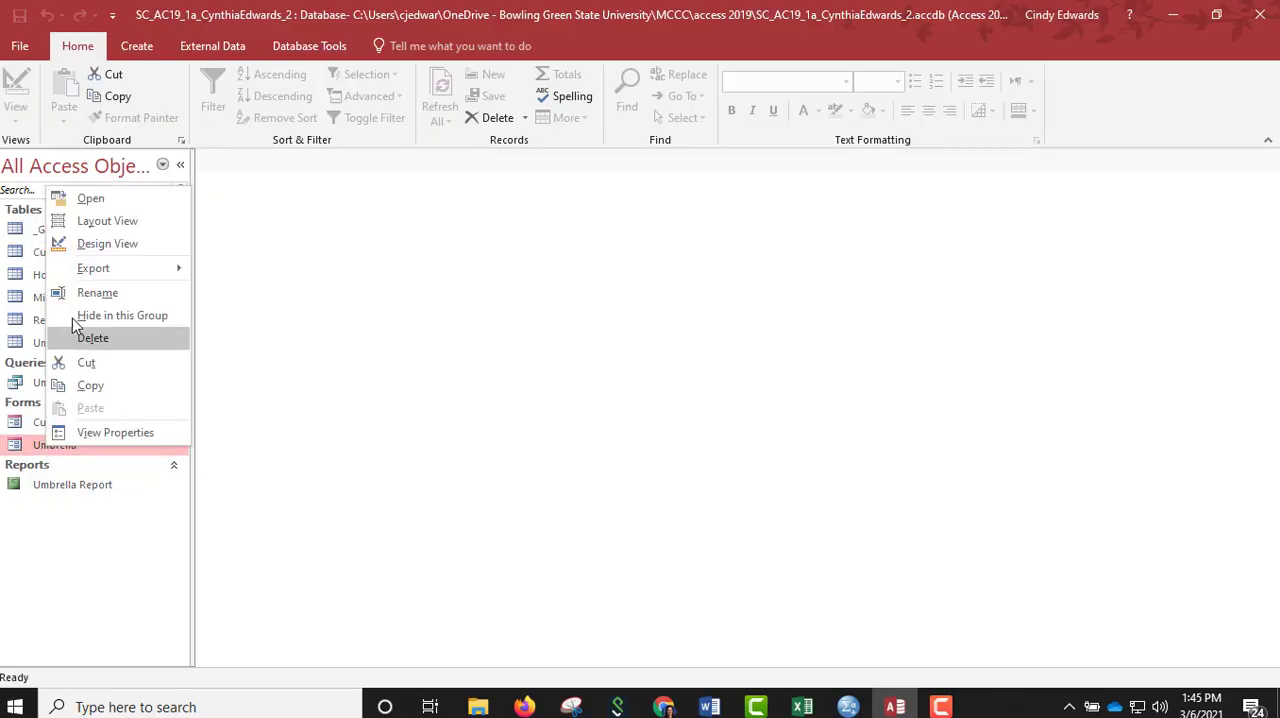
click(92, 296)
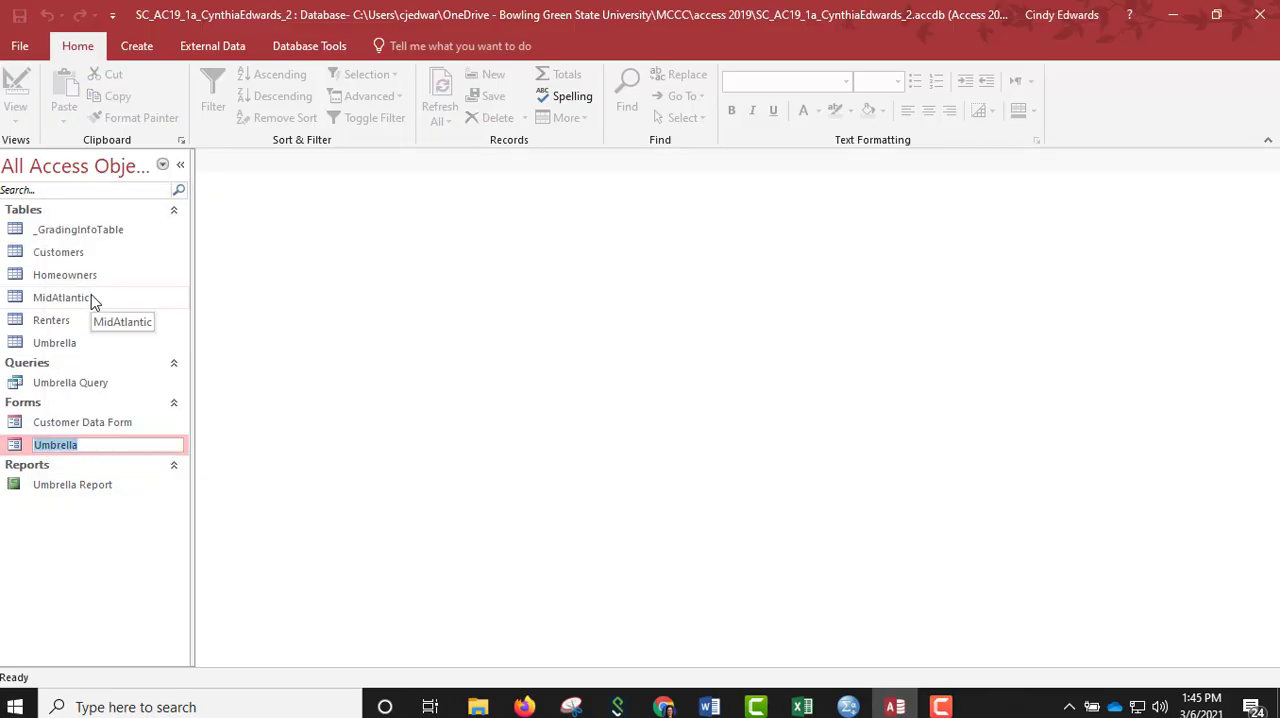
click(91, 442)
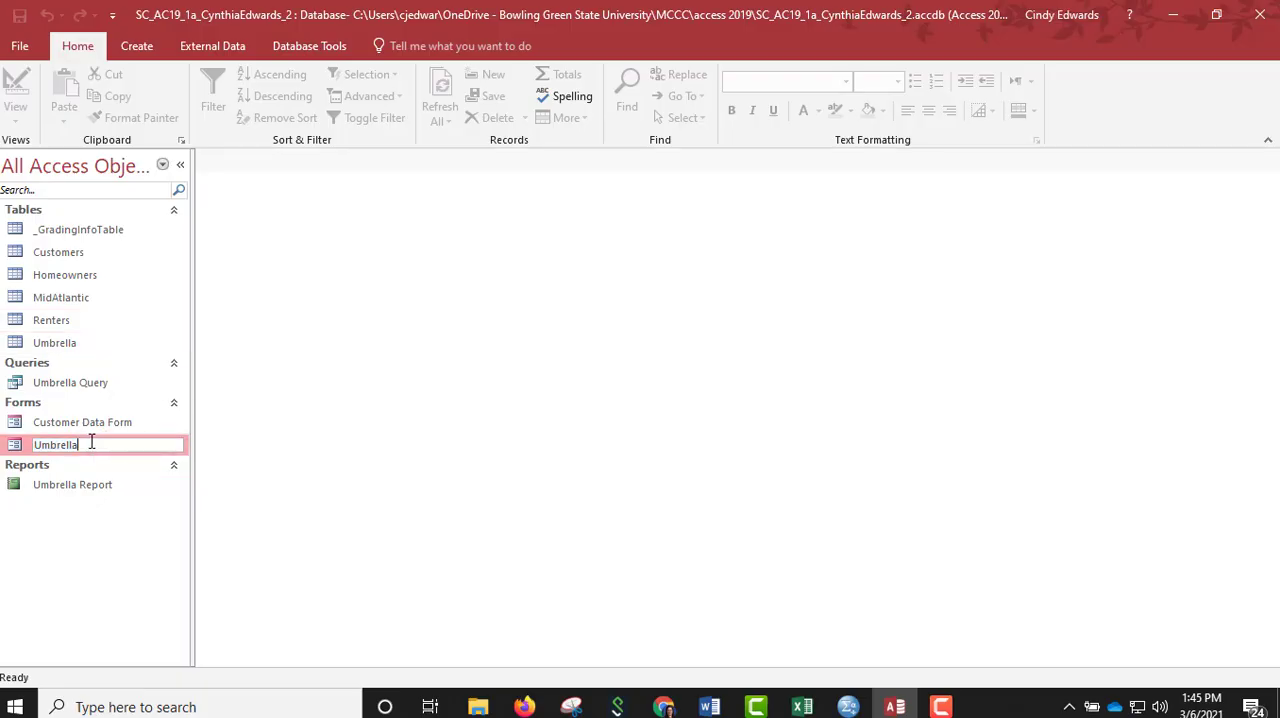
text(Data Form)
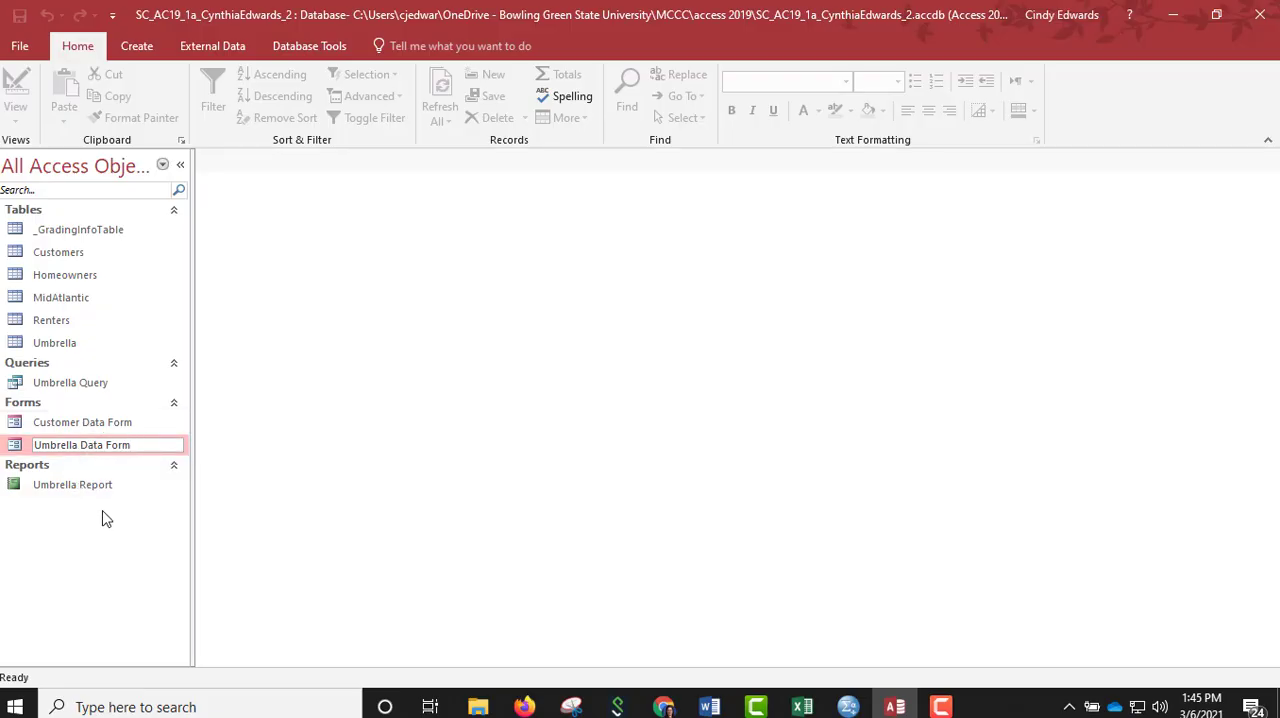
key(Return)
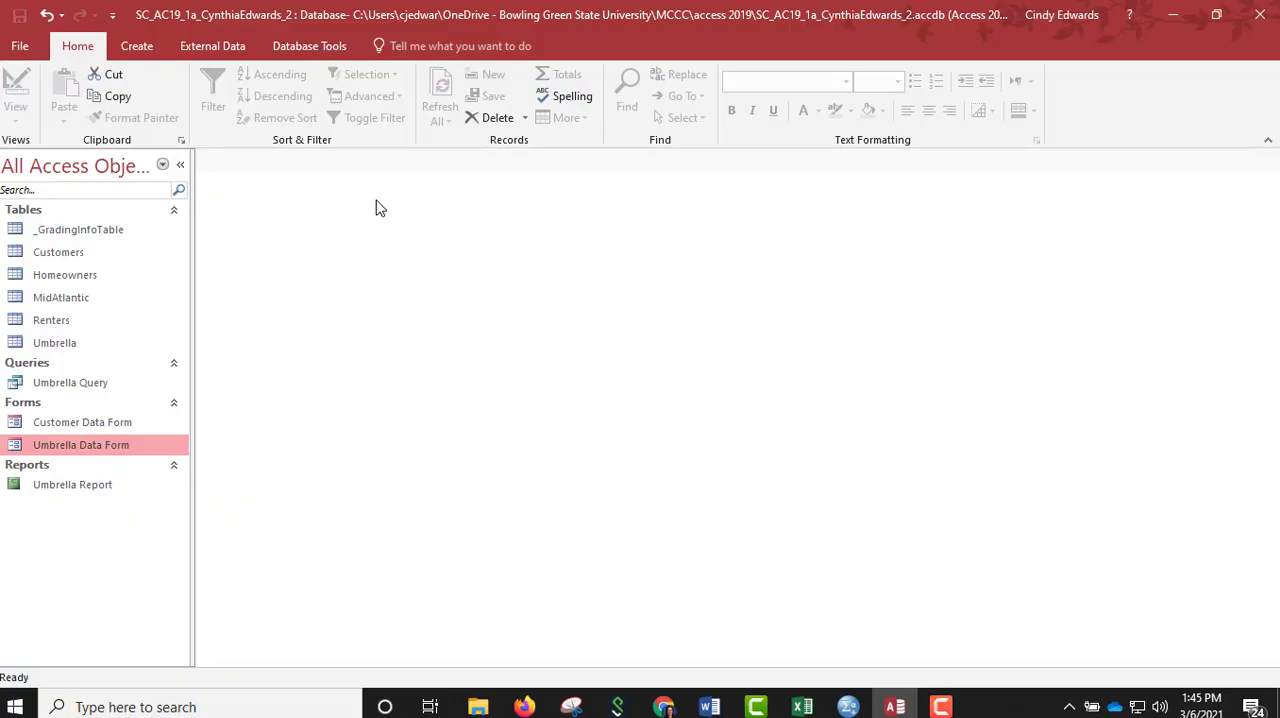
Compact and repair the database, and dismiss the read-only notice.
click(18, 48)
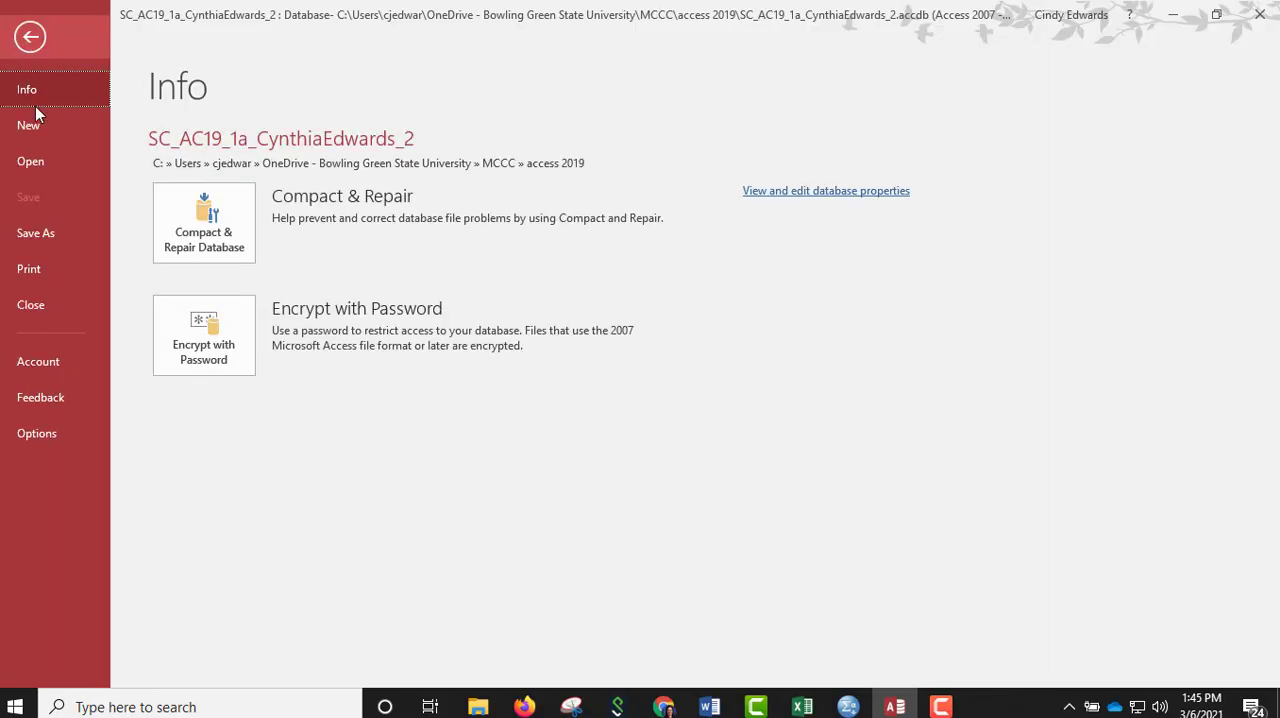
click(218, 233)
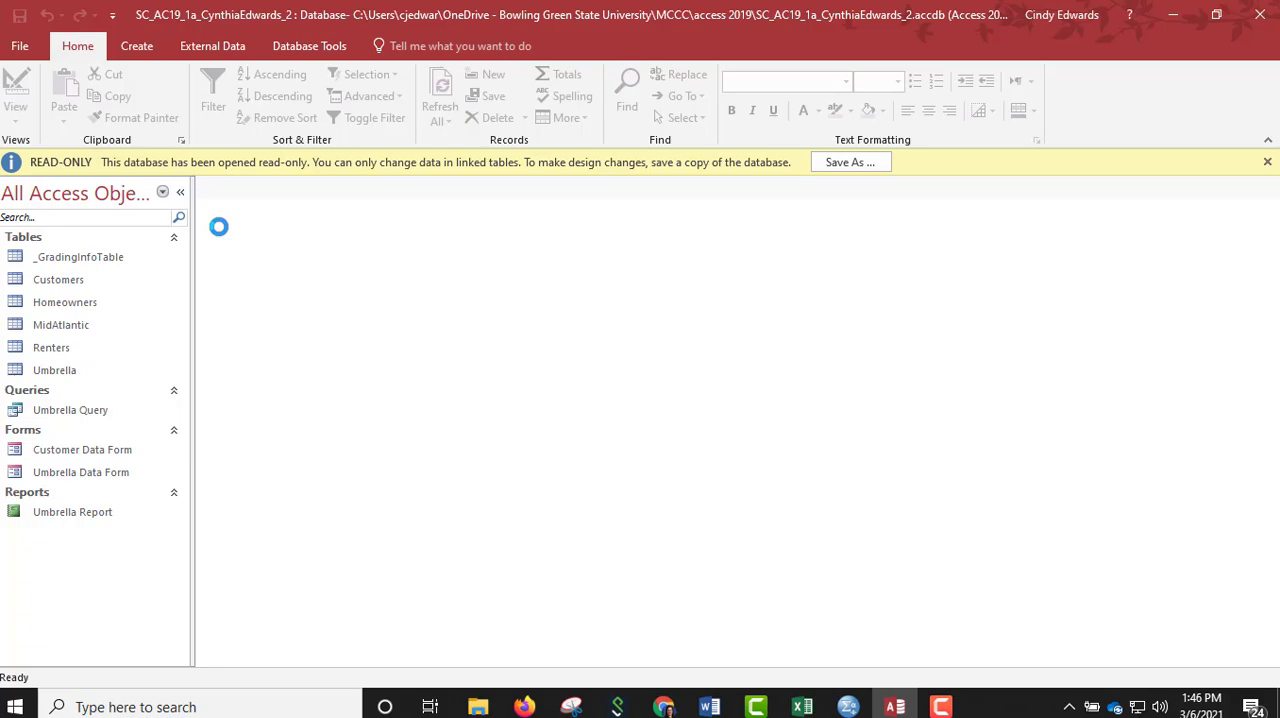
click(1267, 163)
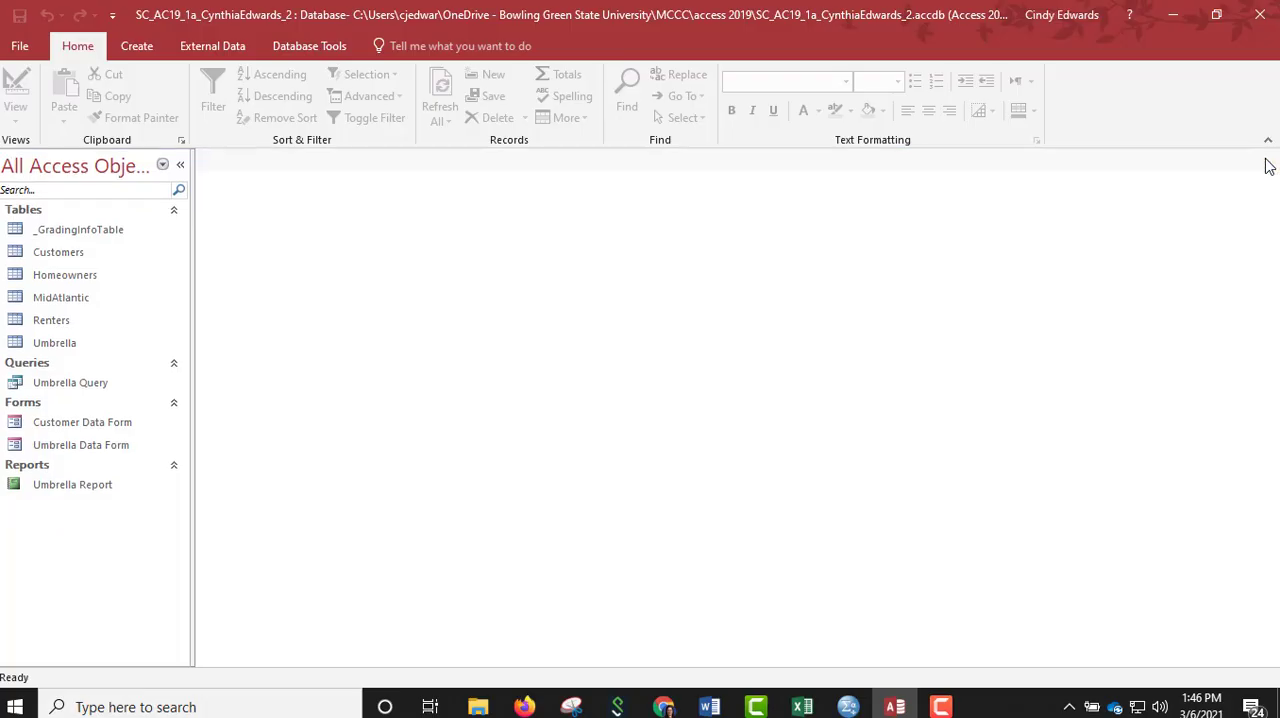
Close the database and exit Access.
click(15, 47)
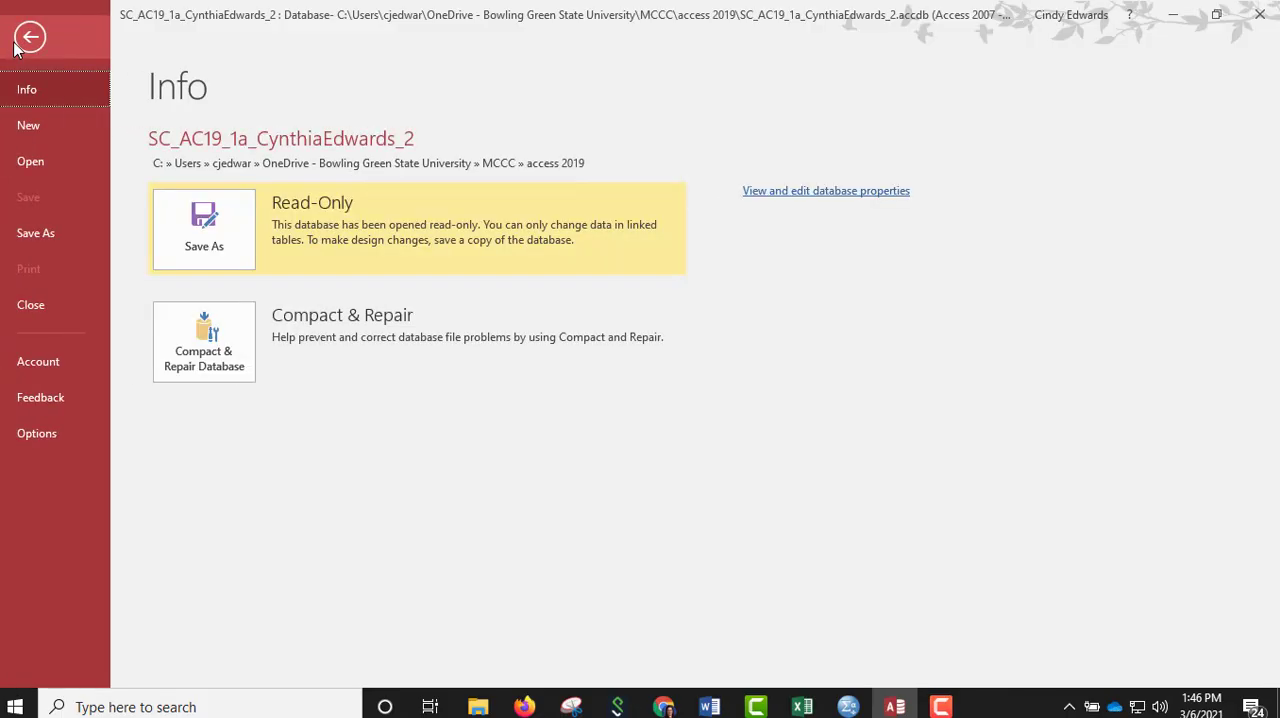
click(30, 310)
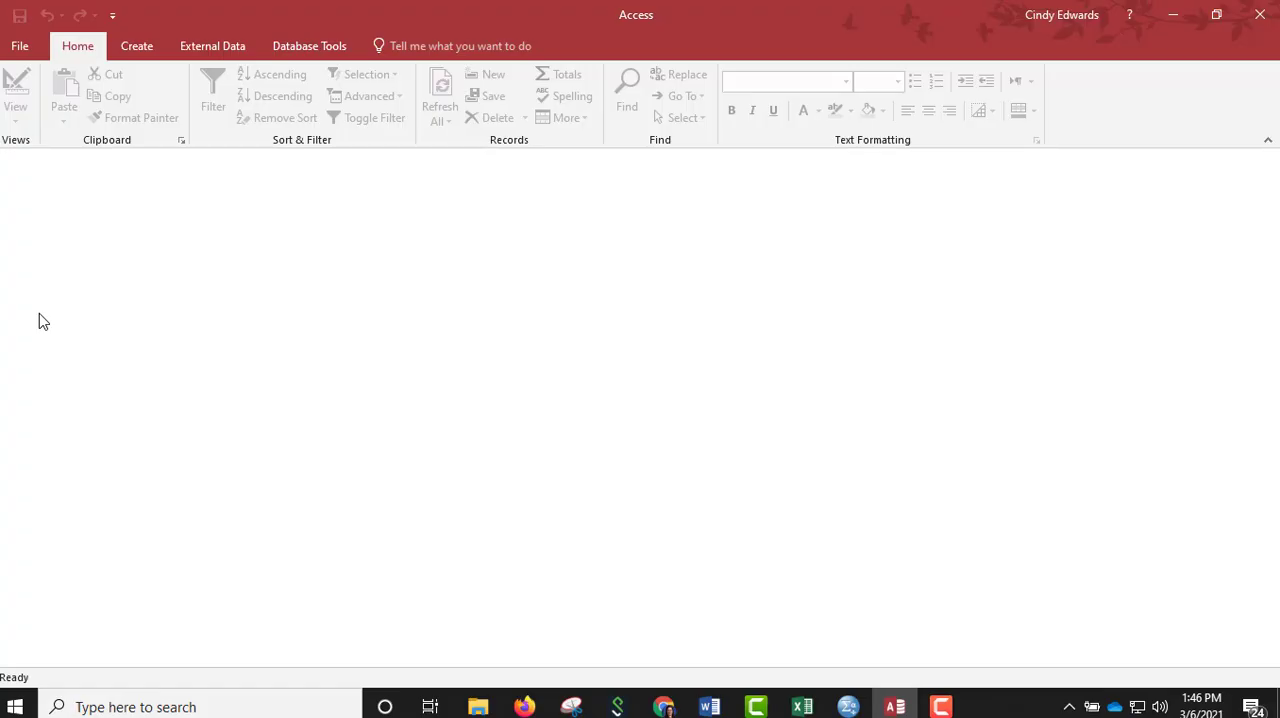
click(1259, 22)
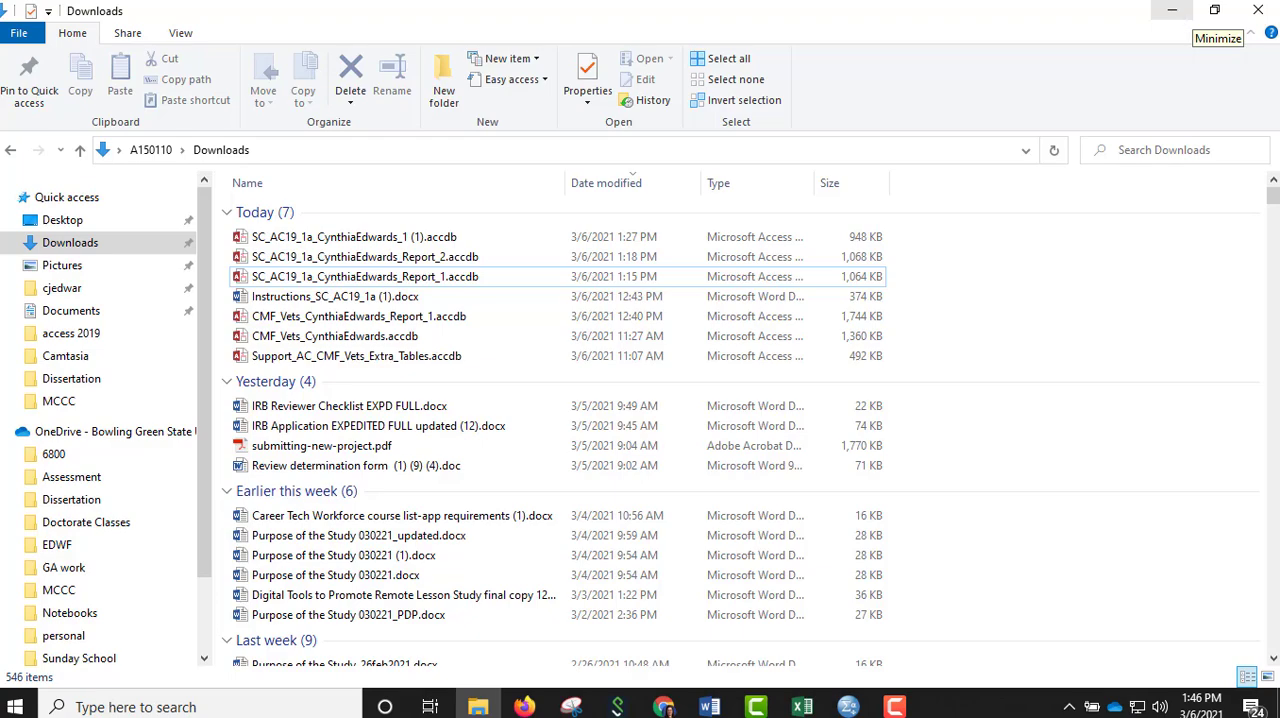
key(F10)
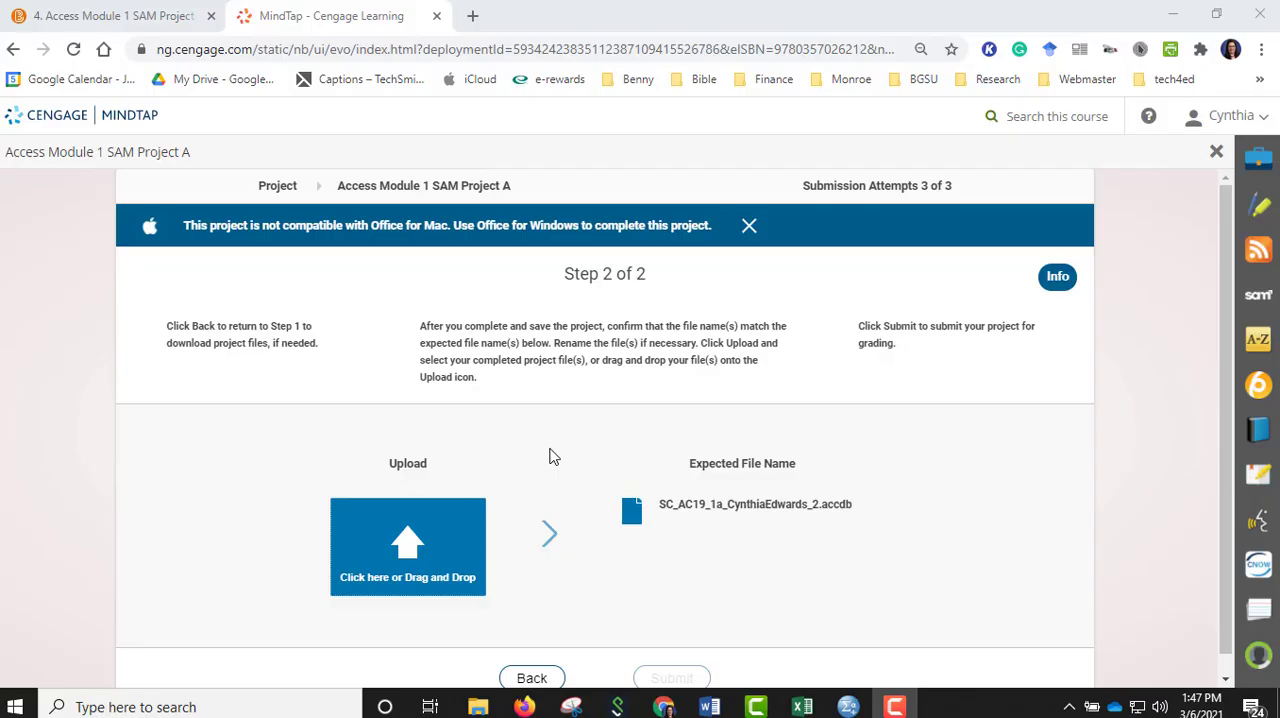
Upload the completed SC_AC19_1a database file from the access 2019 folder to the SAM project and submit it for grading.
click(413, 549)
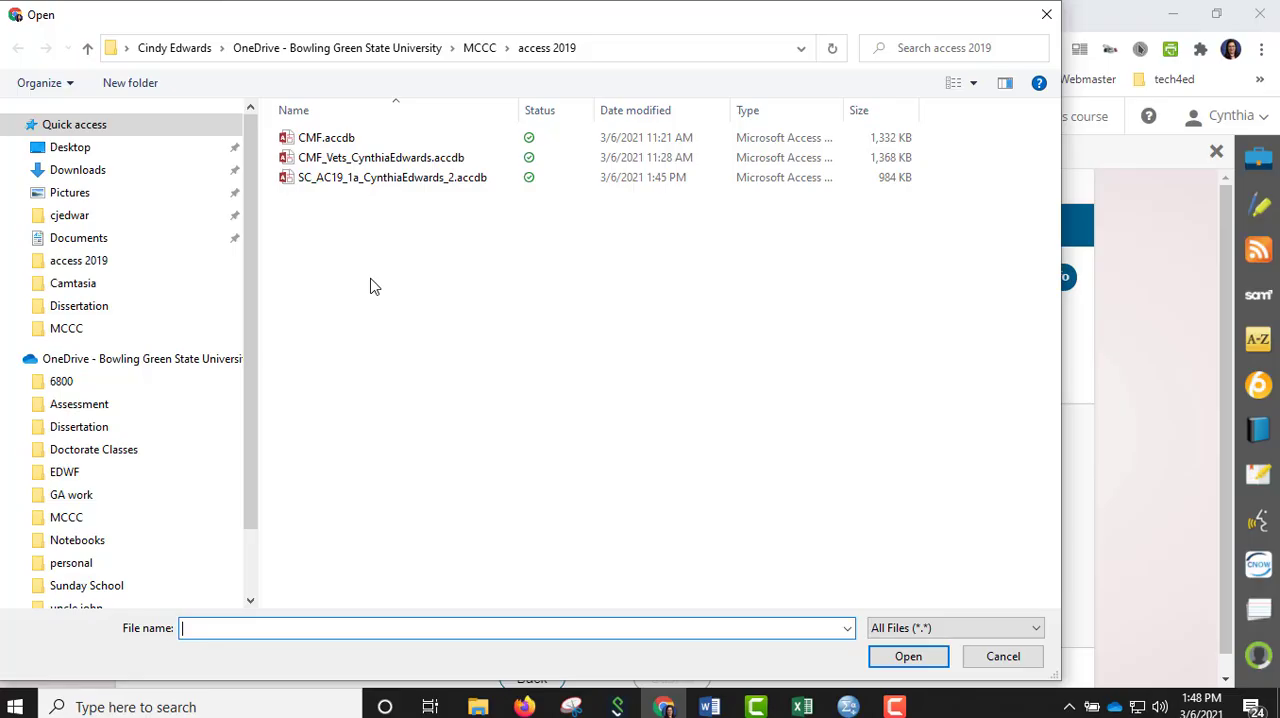
click(351, 187)
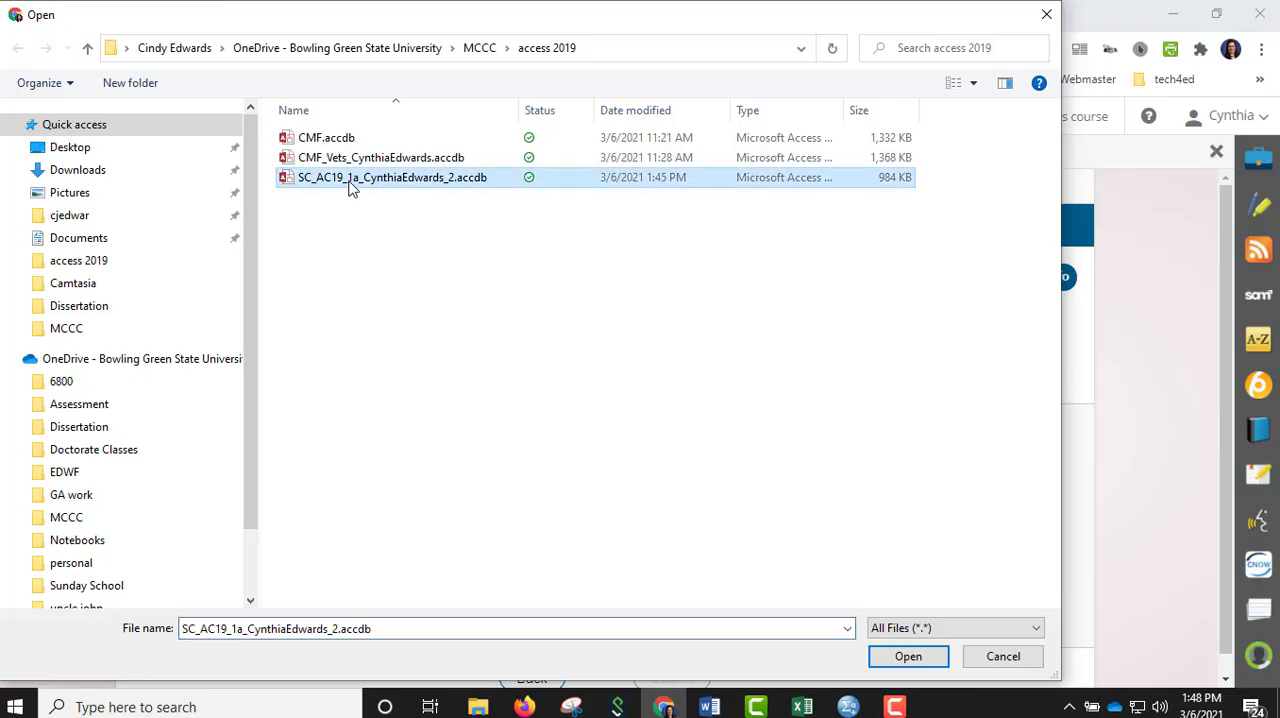
click(896, 657)
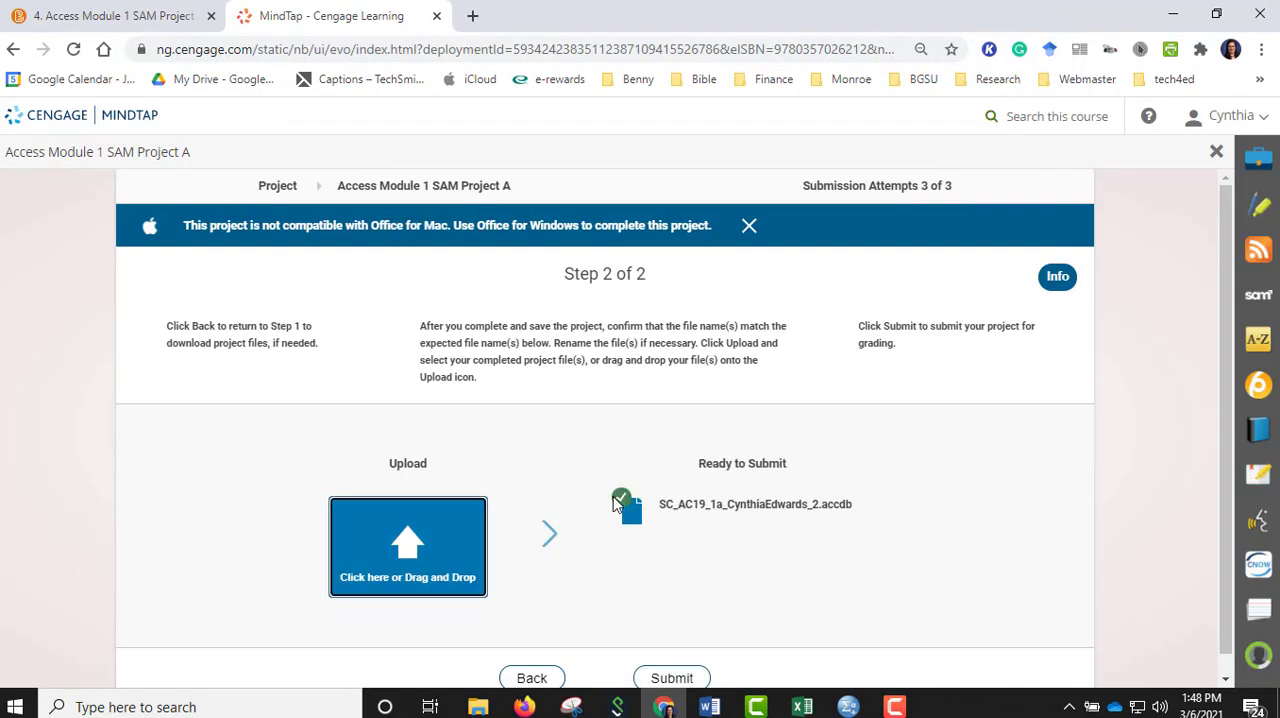
click(680, 678)
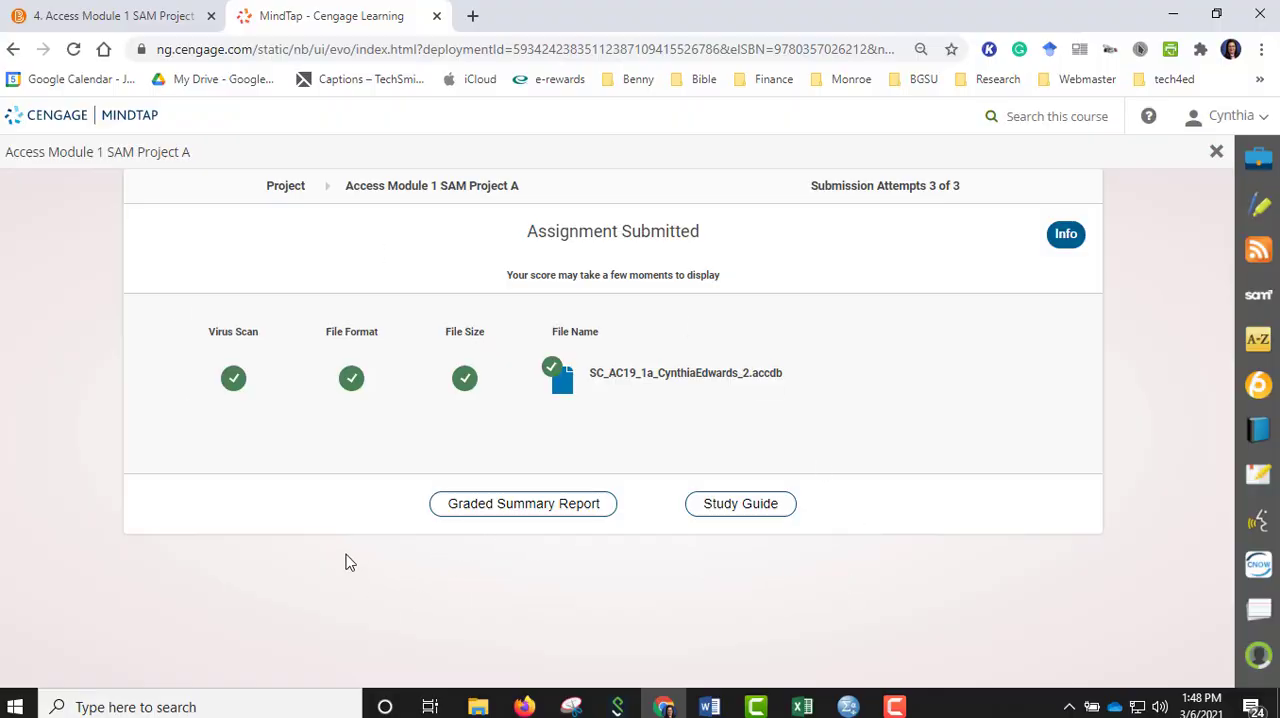
Download the Graded Summary Report database and open it in Access with its content enabled.
click(491, 513)
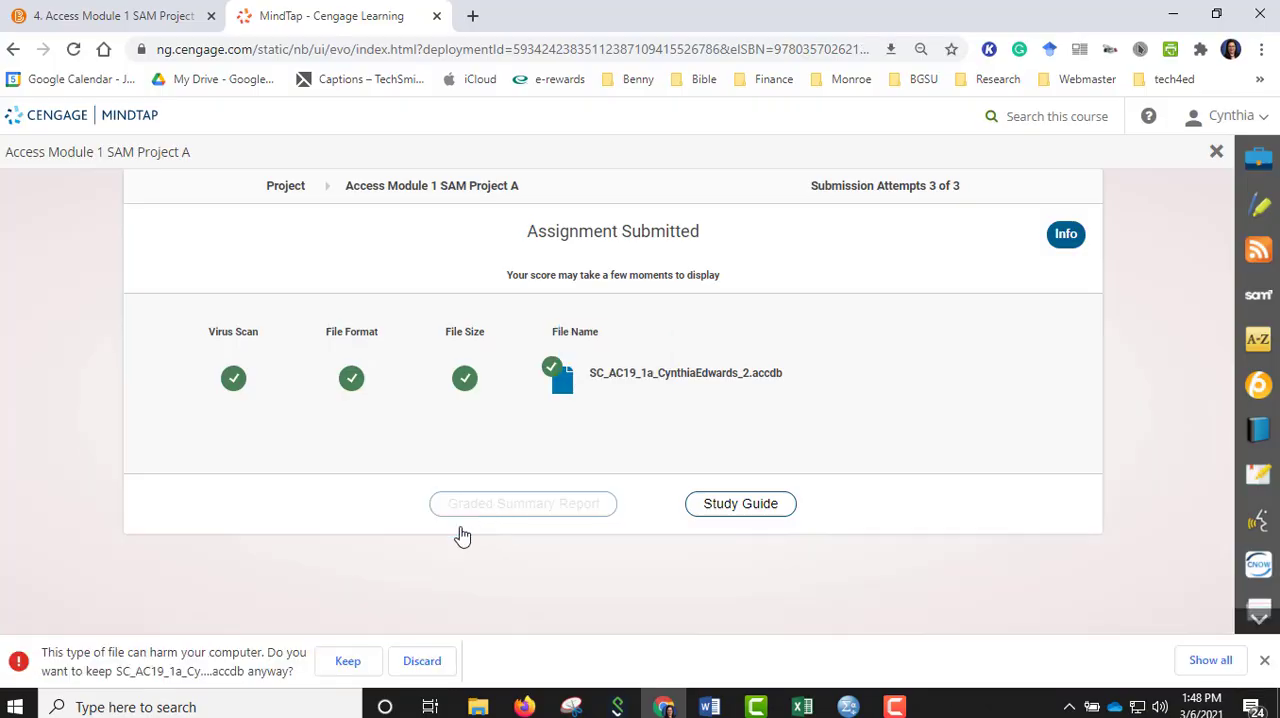
click(346, 670)
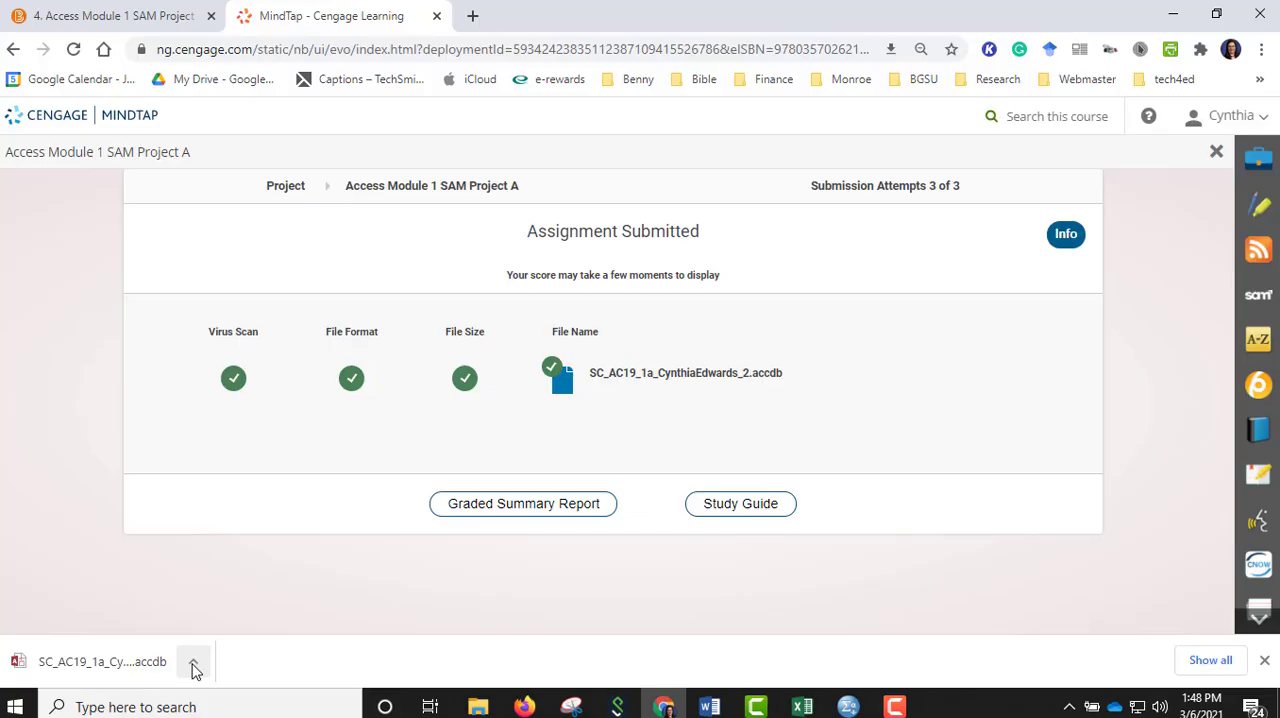
click(194, 666)
click(220, 544)
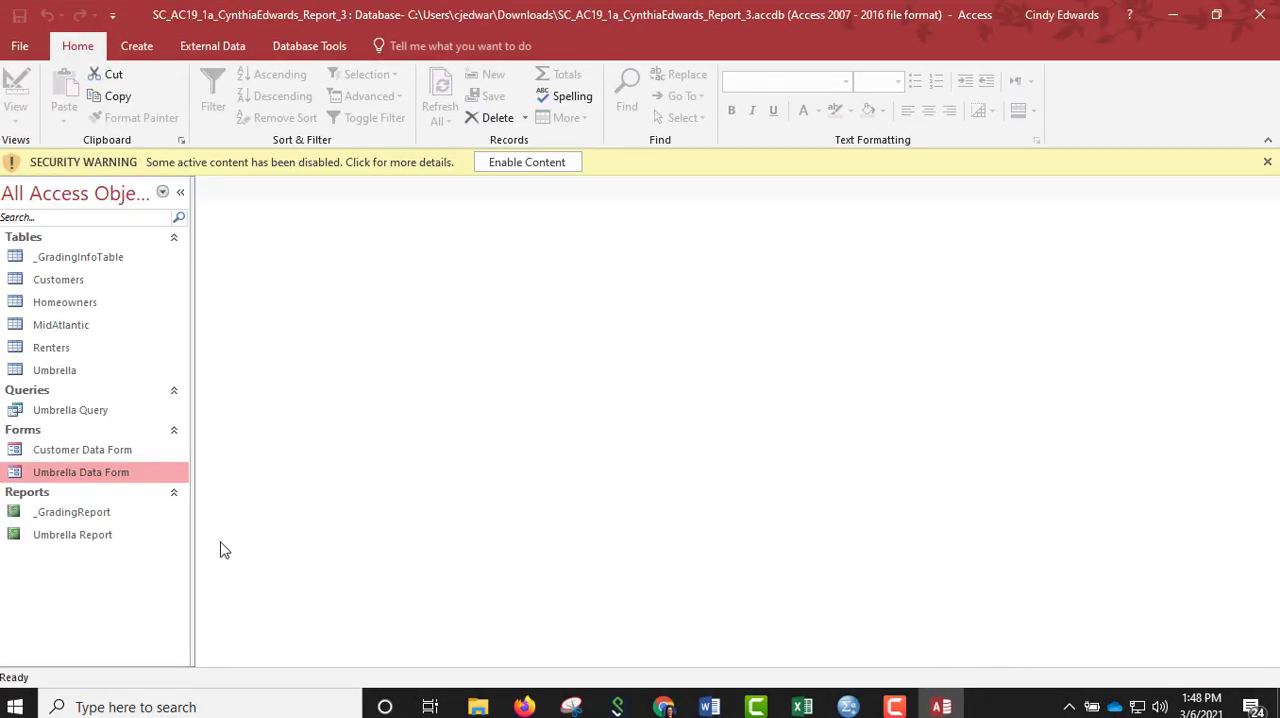
click(534, 162)
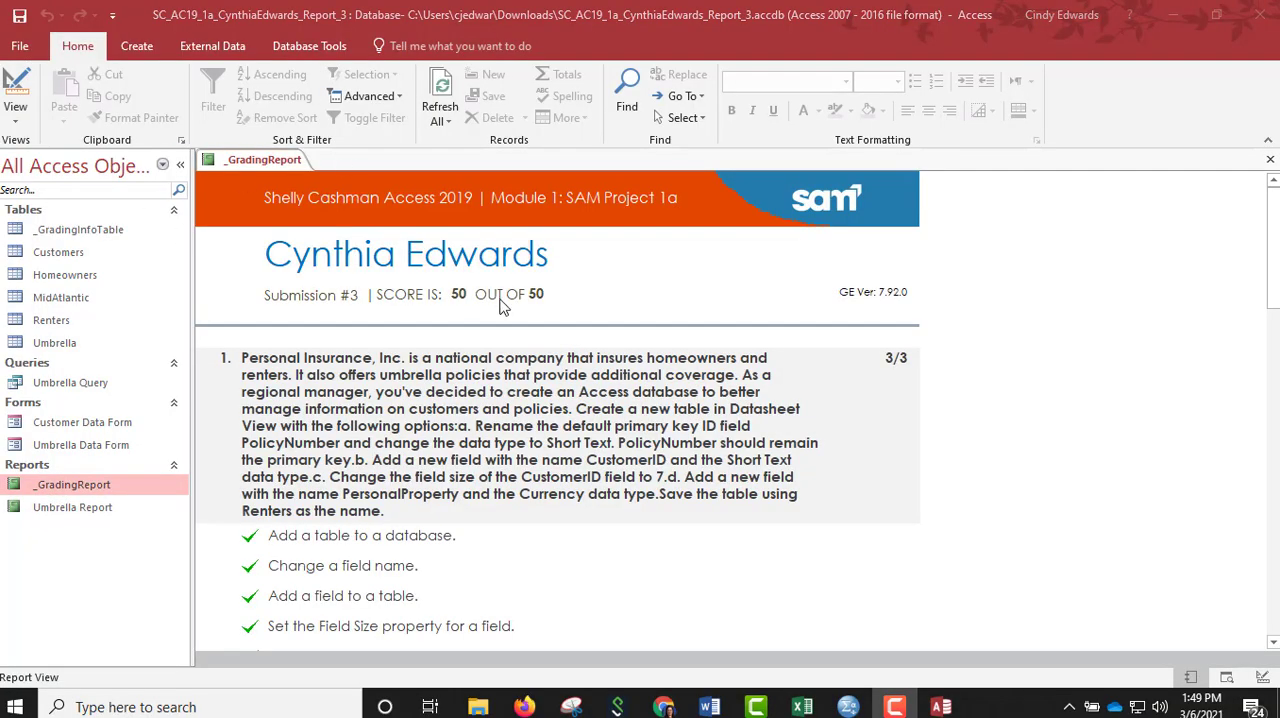
Review the scores and feedback for every task in the grading report, through to the last one.
scroll(684, 360, down, 3)
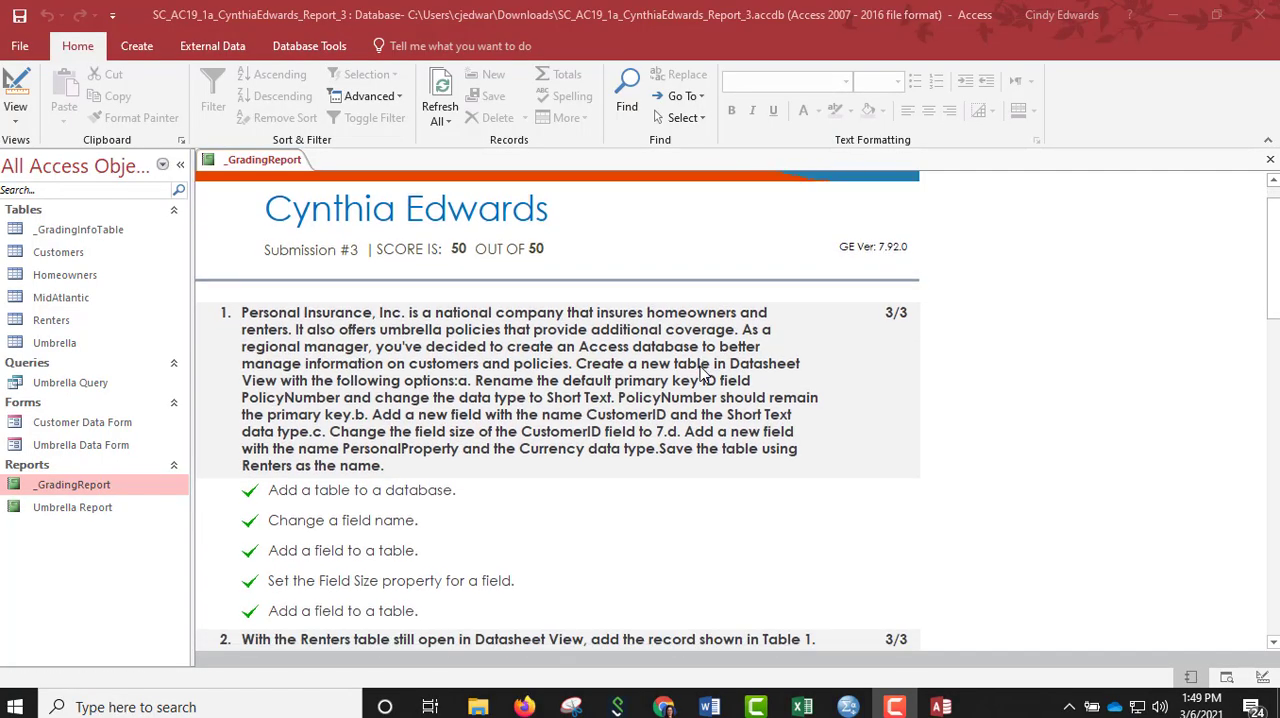
scroll(658, 442, down, 10)
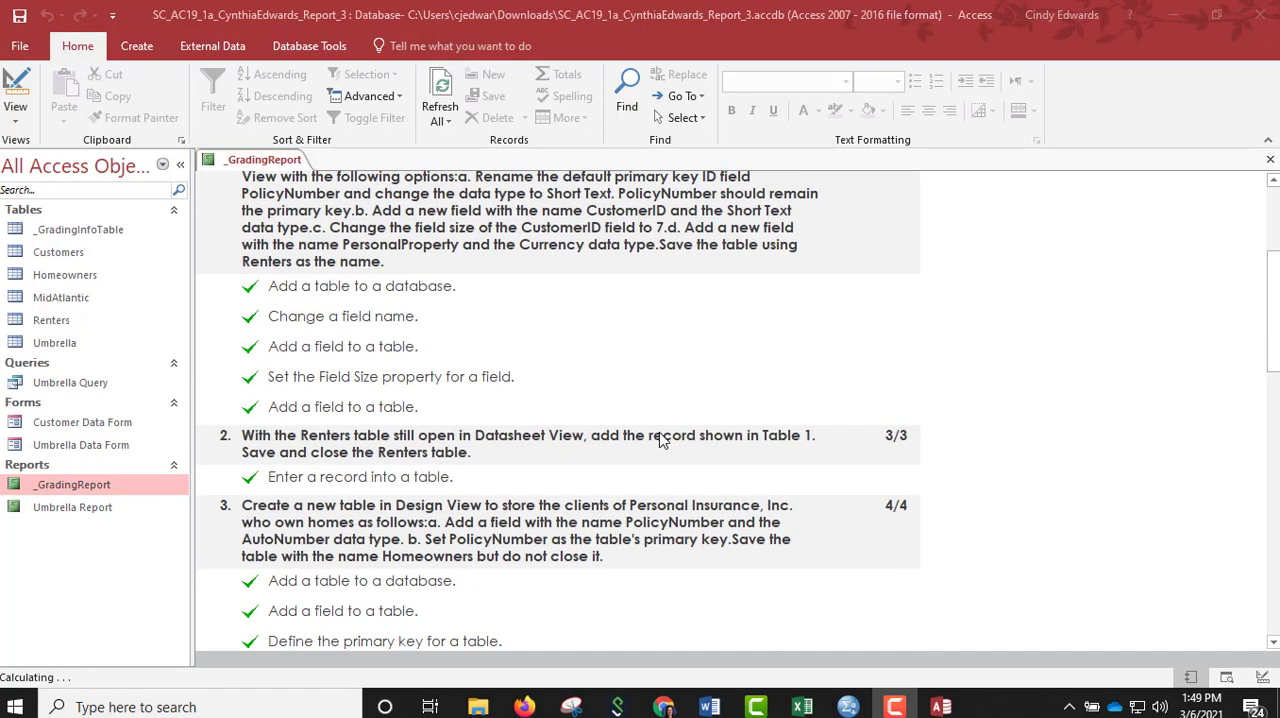
scroll(660, 430, down, 12)
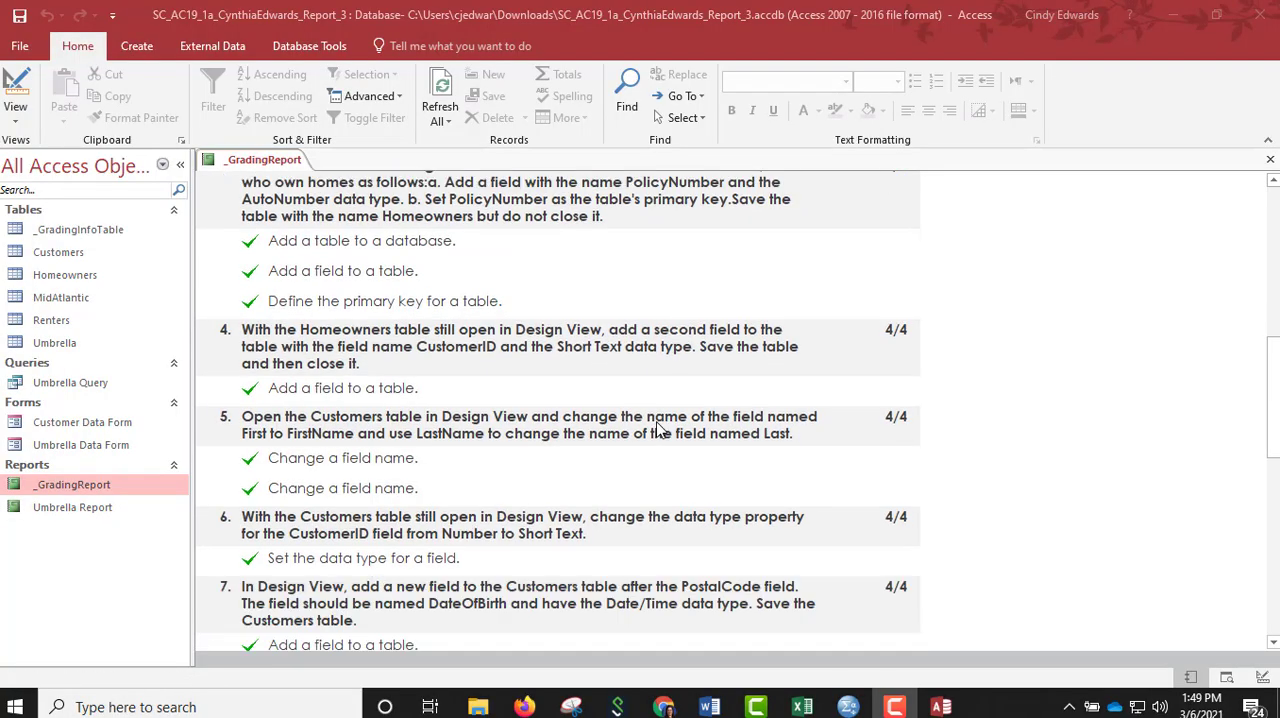
scroll(645, 420, down, 9)
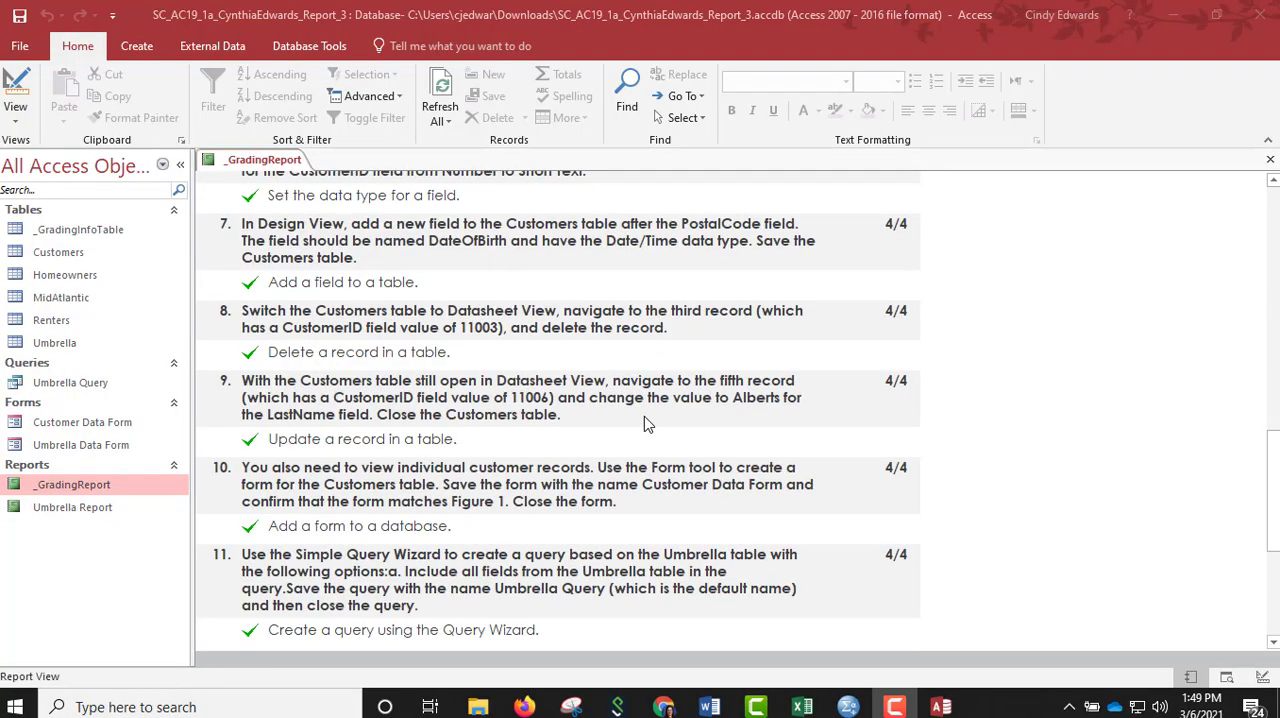
scroll(644, 416, down, 4)
scroll(644, 416, down, 3)
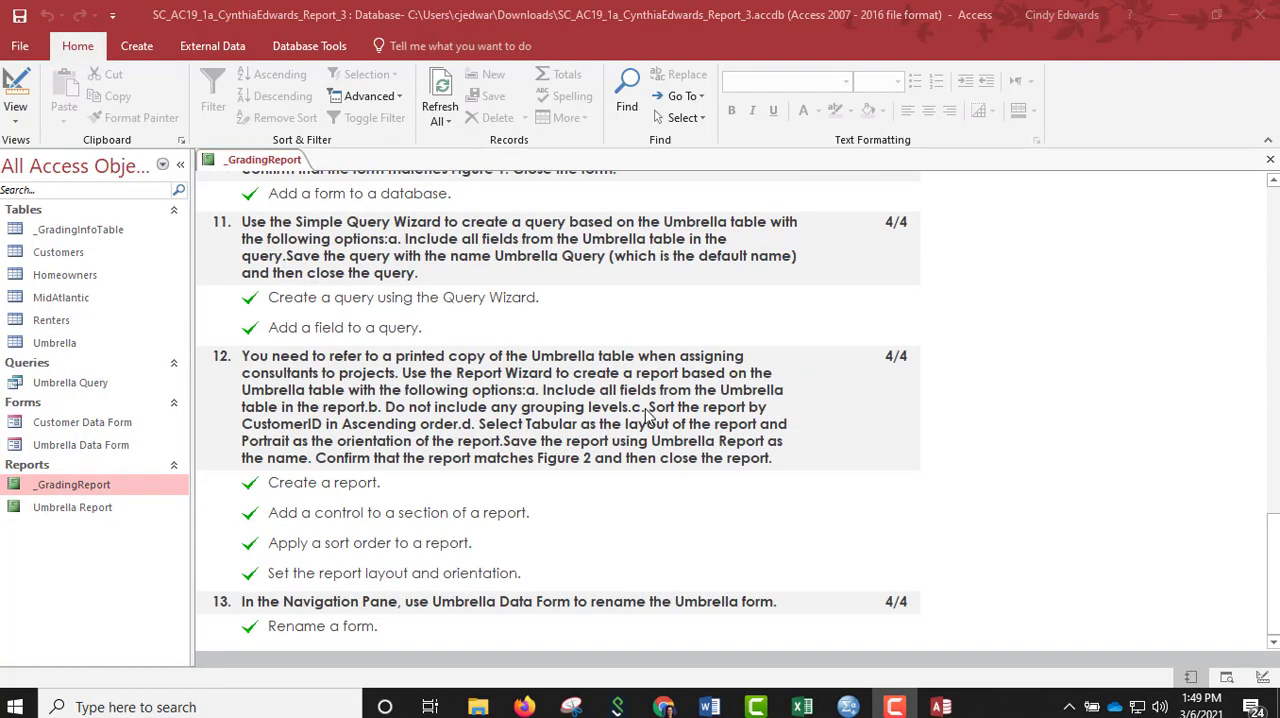